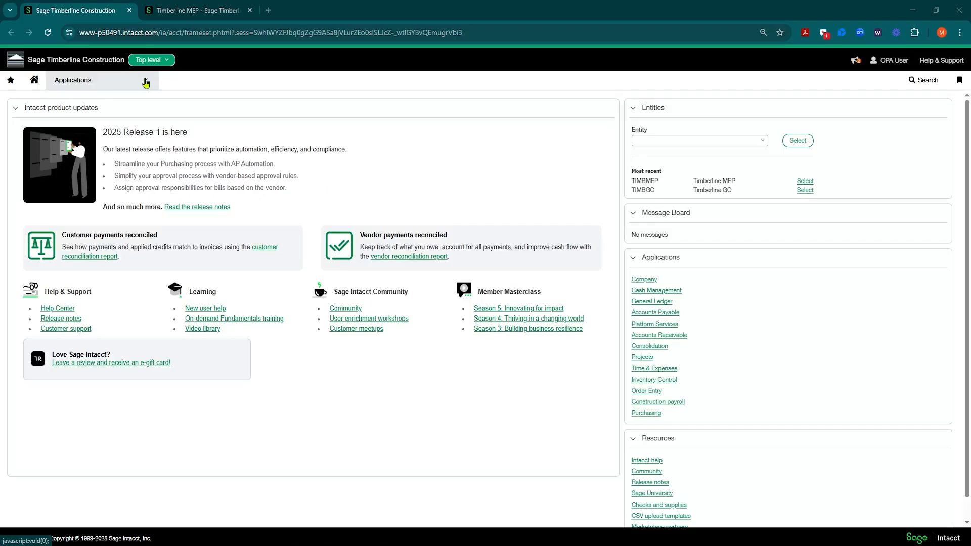
Open the Vendors list in Accounts Payable
left_click(146, 83)
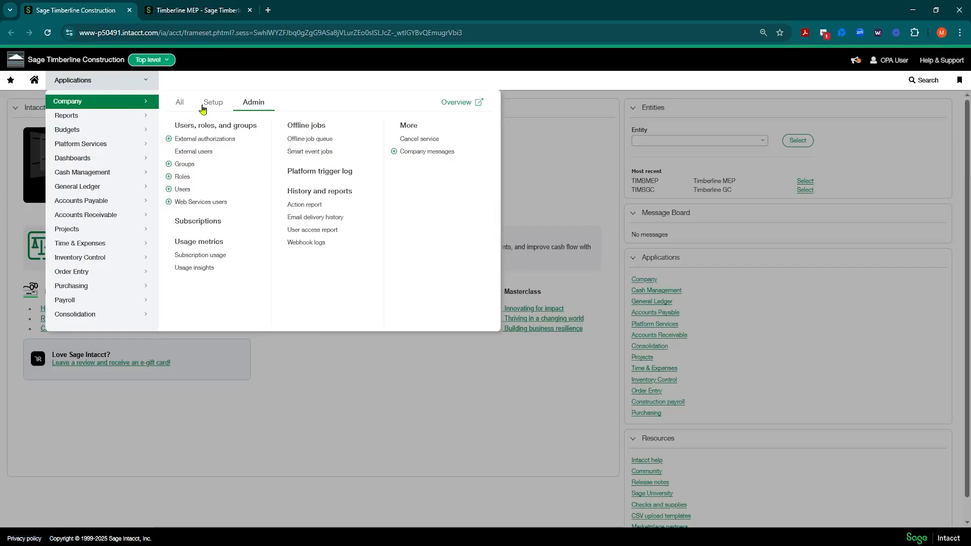
left_click(97, 206)
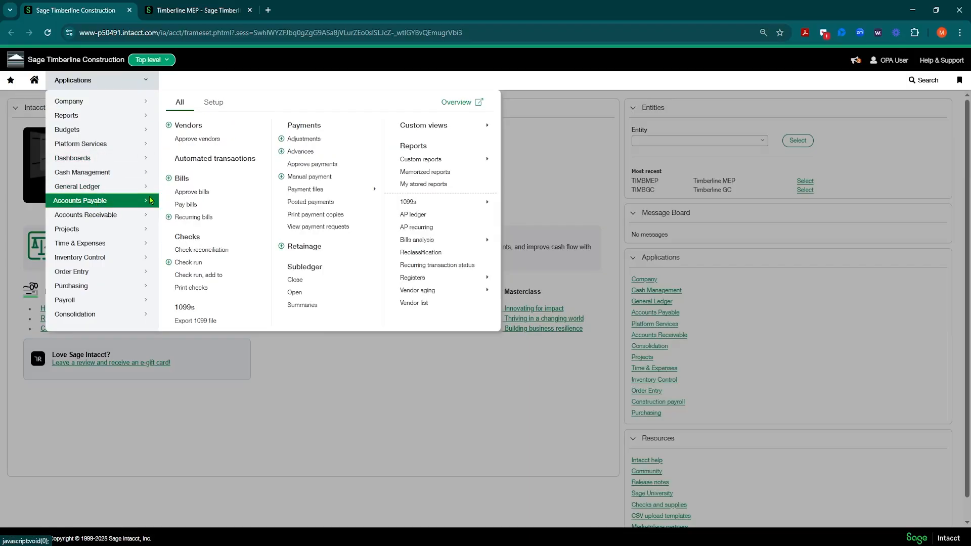
left_click(195, 130)
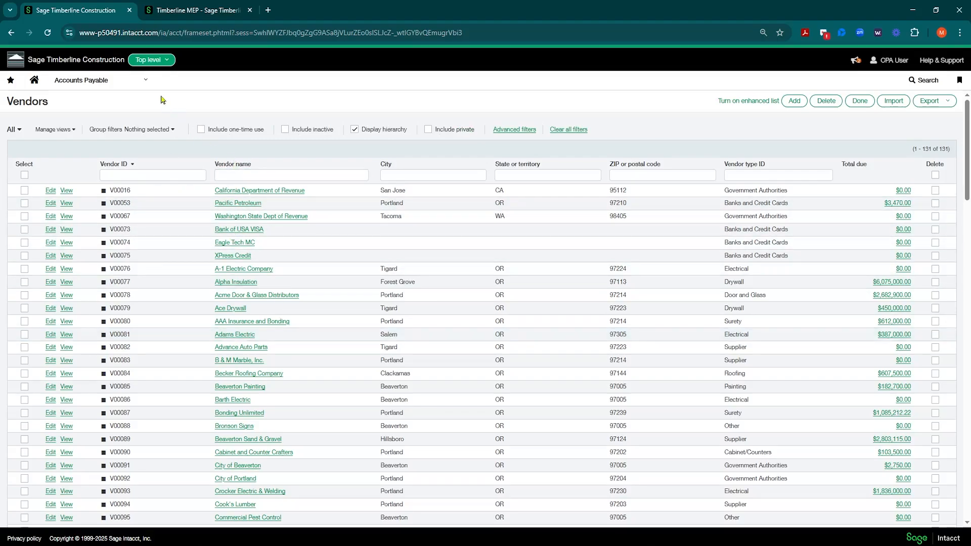
View the Accounts Payable Bills list and return to the Vendors list
left_click(142, 79)
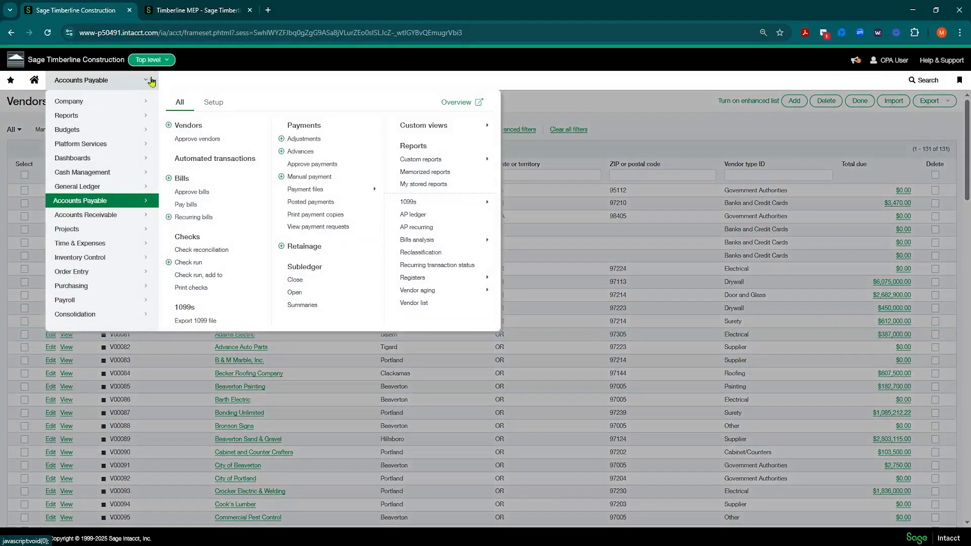
left_click(181, 179)
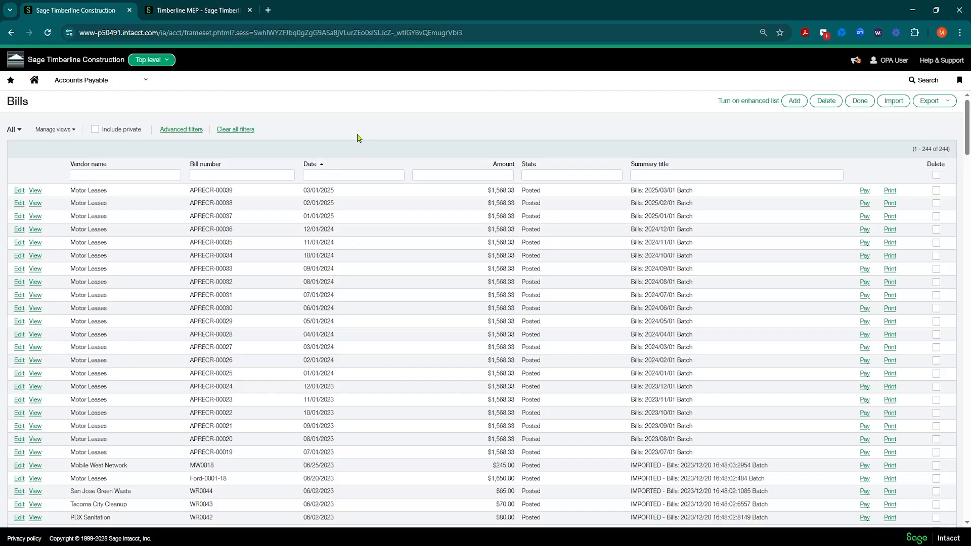
left_click(145, 82)
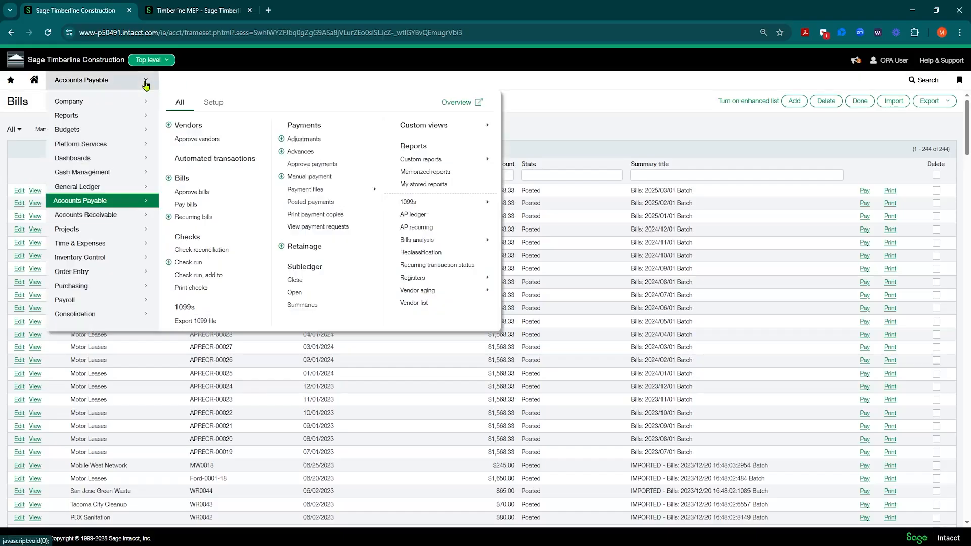
left_click(188, 125)
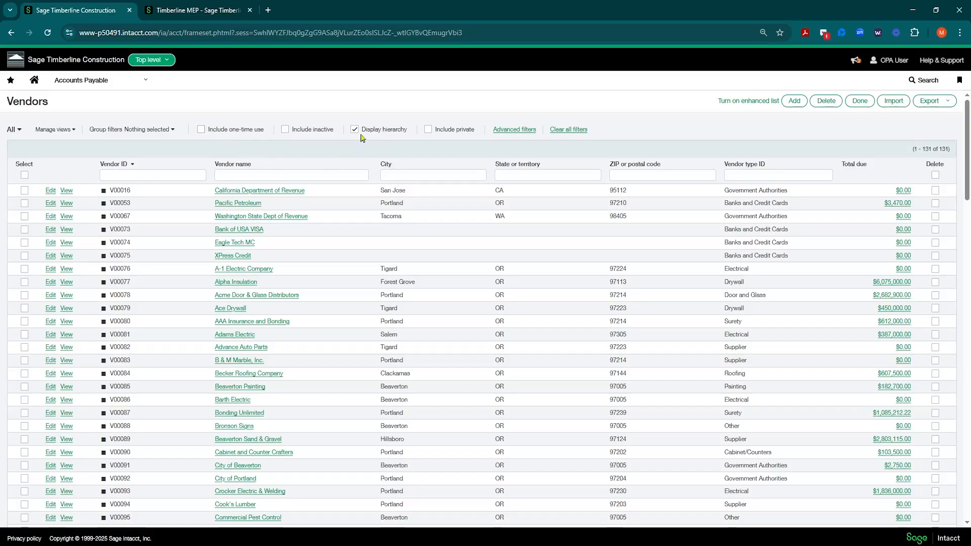
Look through the full vendor list and compare it with Display hierarchy turned off and on again
left_click_drag(363, 132, 406, 140)
scroll(219, 263, "down", 20)
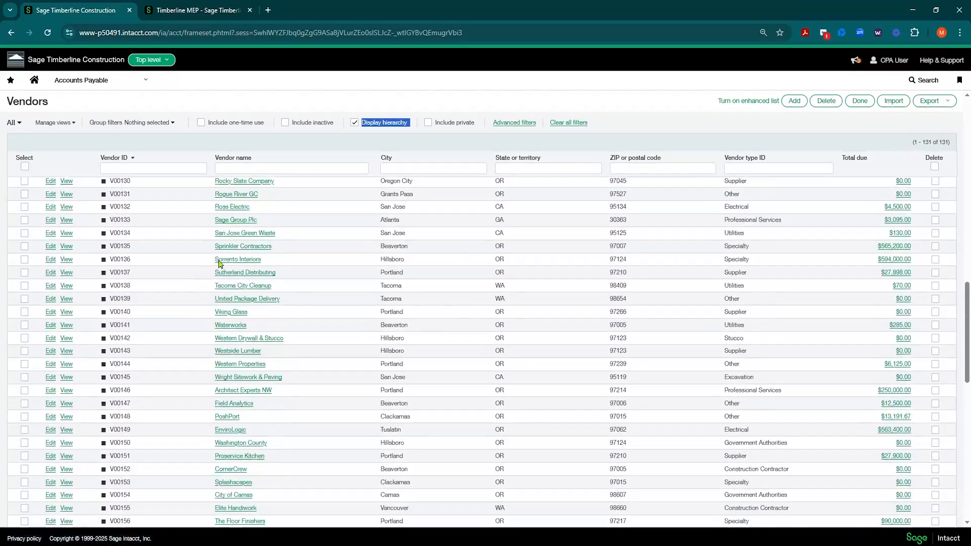
scroll(219, 263, "down", 10)
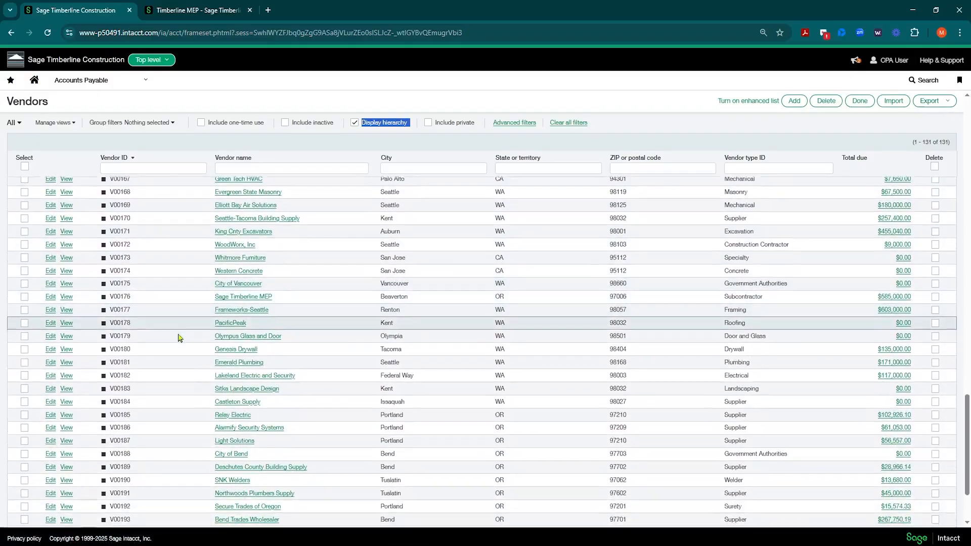
scroll(178, 338, "down", 2)
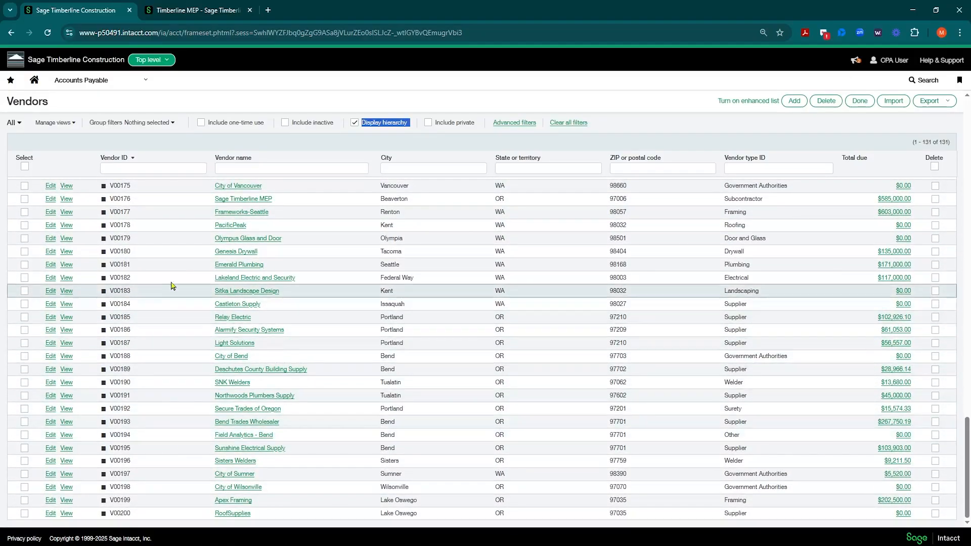
scroll(172, 286, "up", 20)
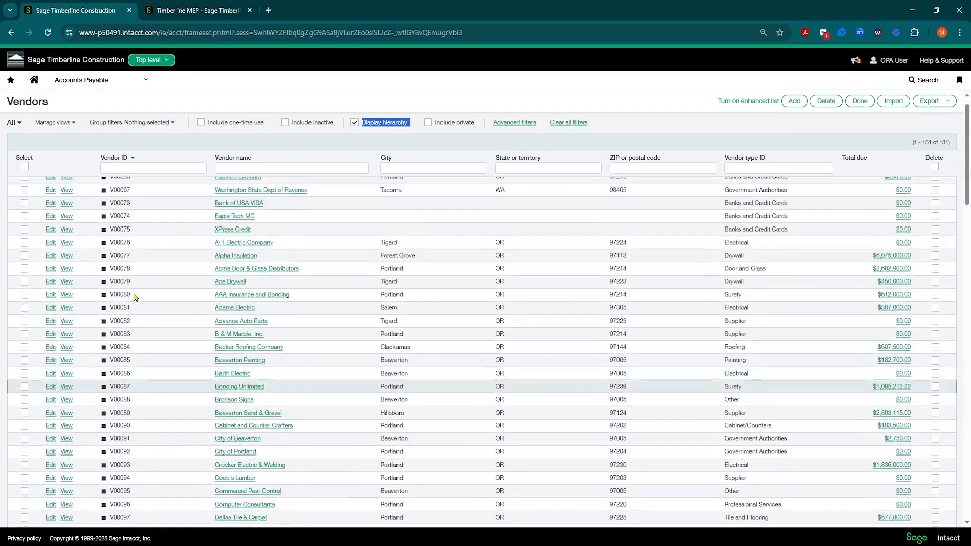
scroll(135, 298, "up", 2)
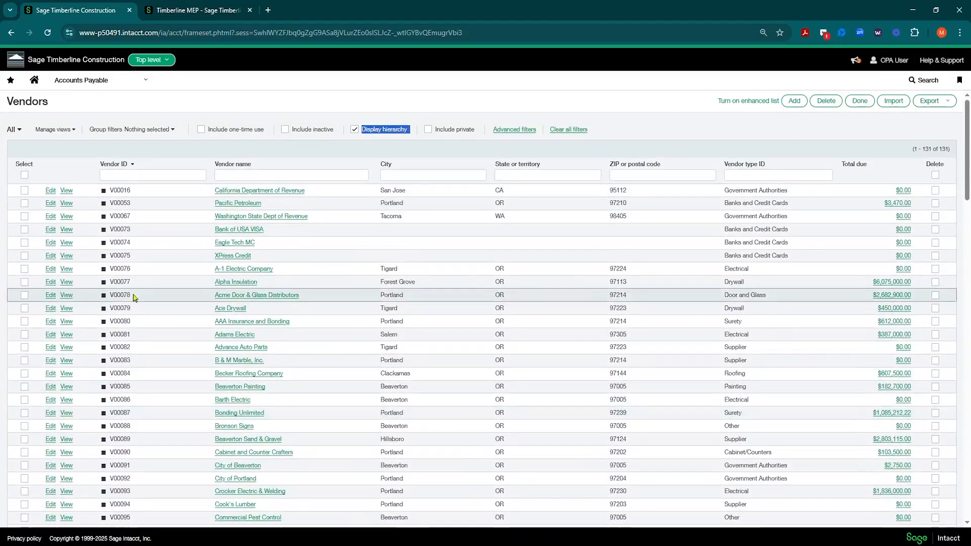
left_click(354, 130)
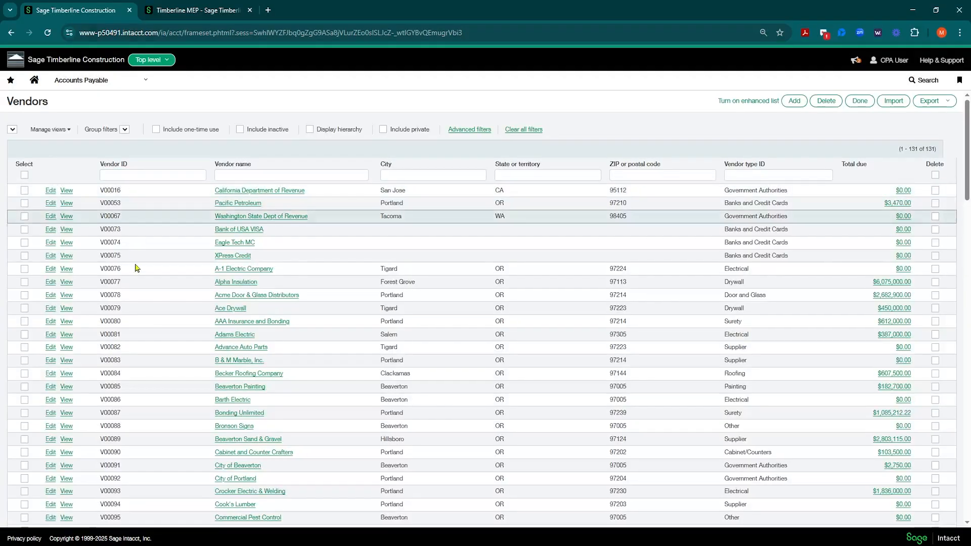
left_click(355, 129)
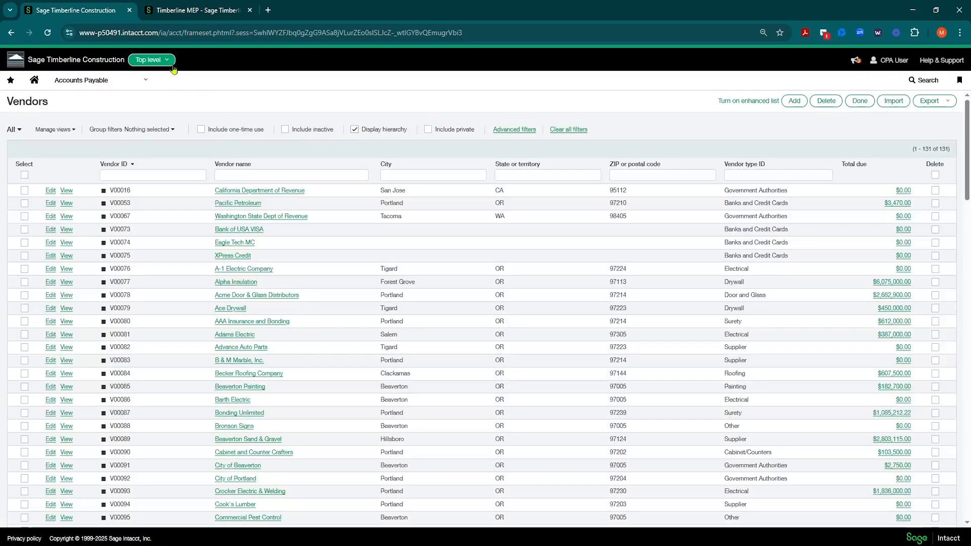
Include private vendors at the top level, examine the Entity column down the list, and exclude private vendors again
left_click(168, 61)
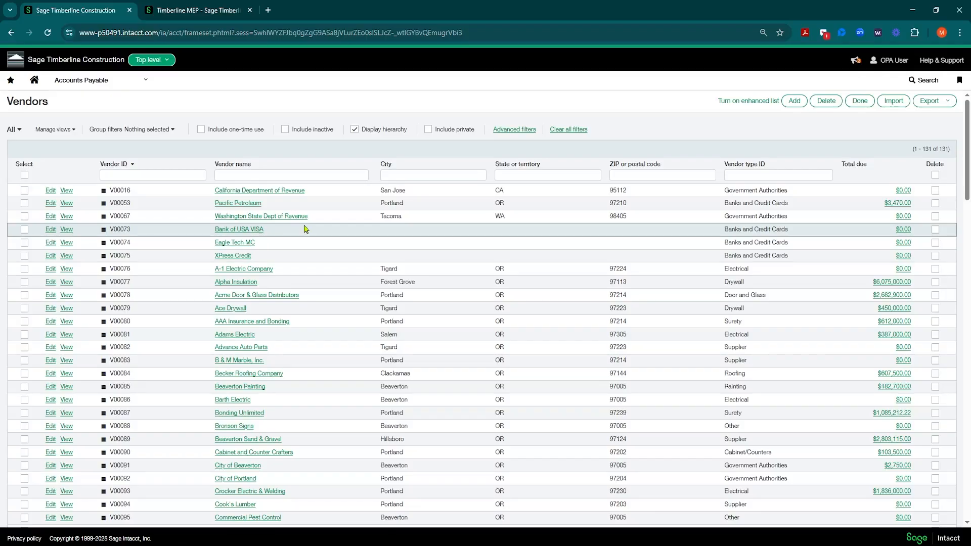
left_click(428, 129)
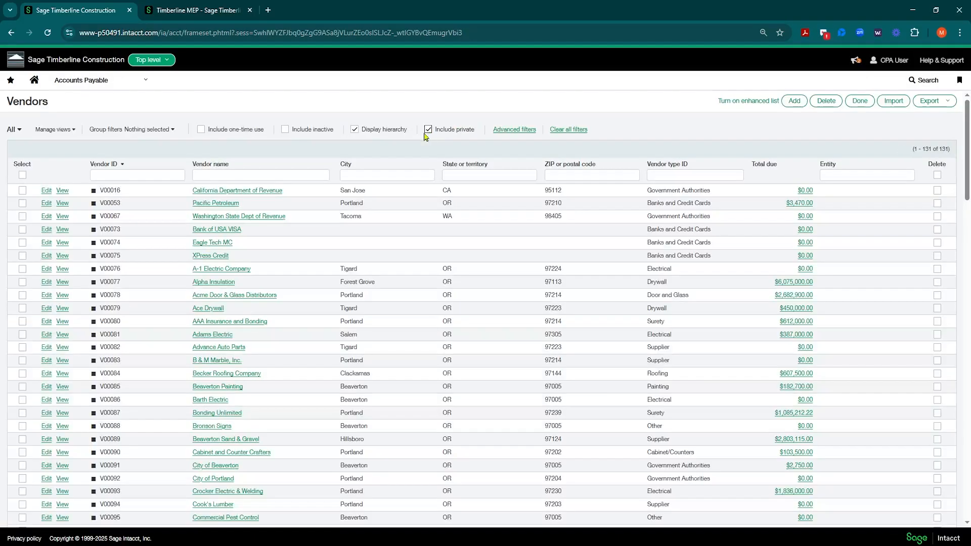
left_click(300, 176)
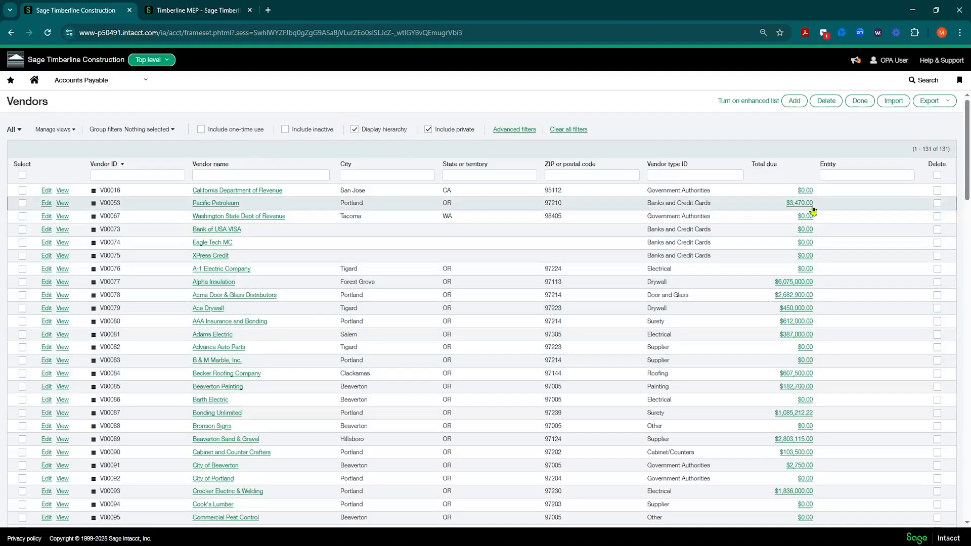
left_click(828, 175)
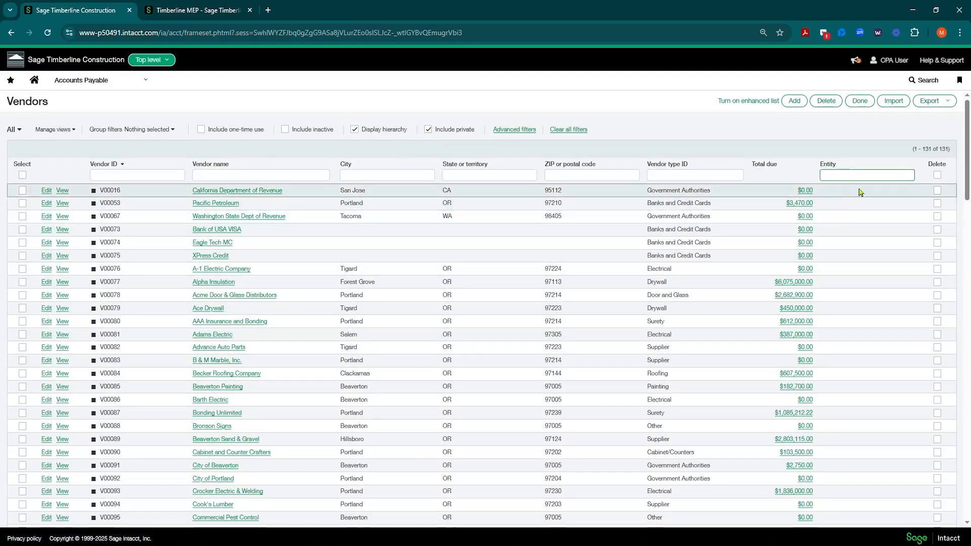
scroll(862, 202, "down", 6)
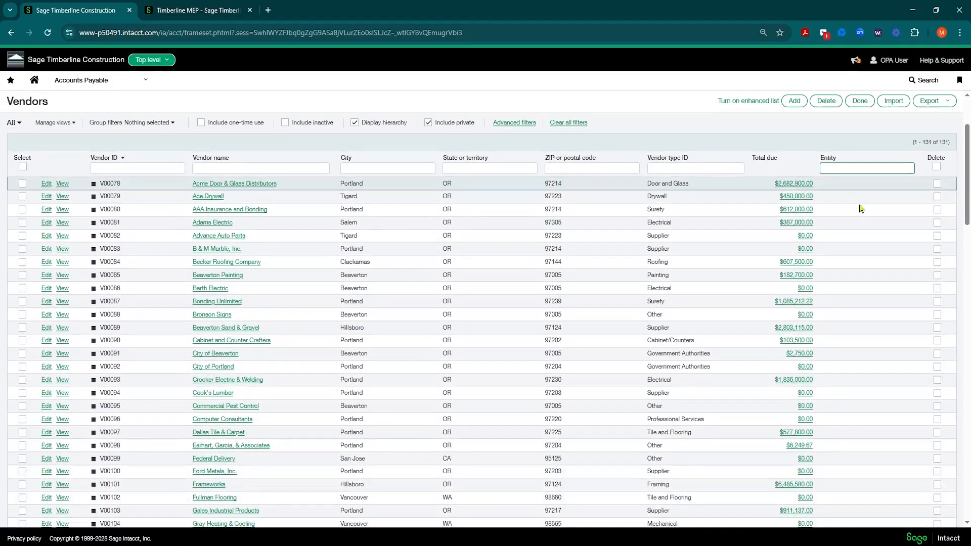
scroll(864, 206, "down", 8)
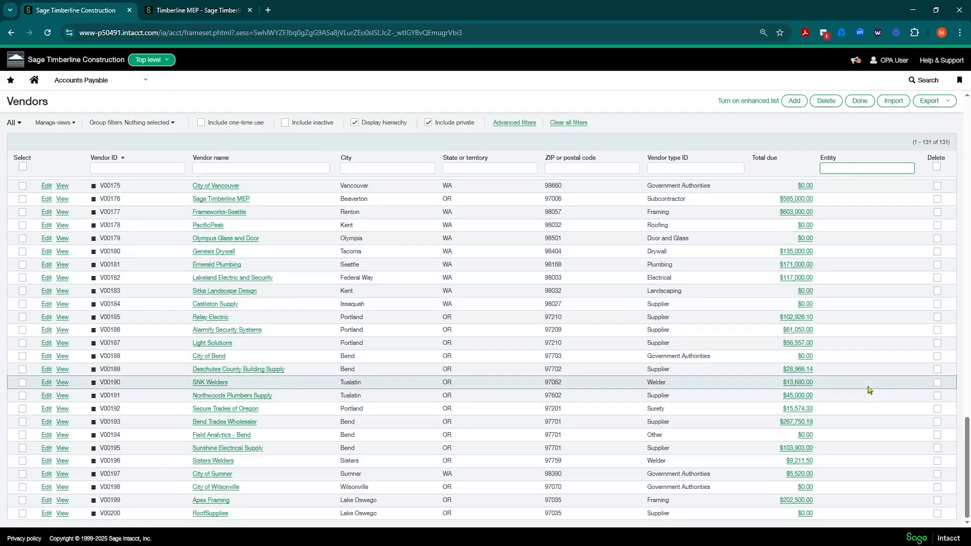
scroll(860, 379, "up", 5)
scroll(854, 360, "up", 9)
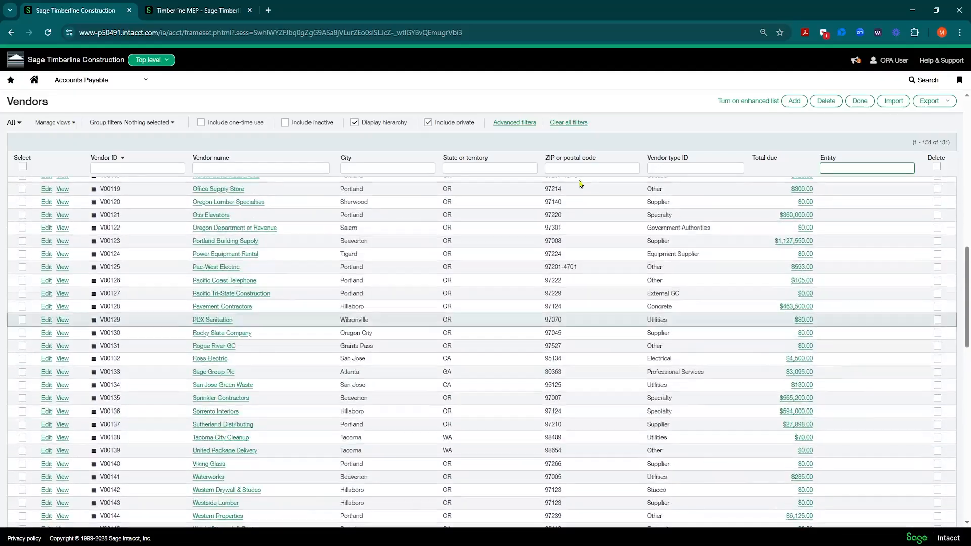
left_click(428, 123)
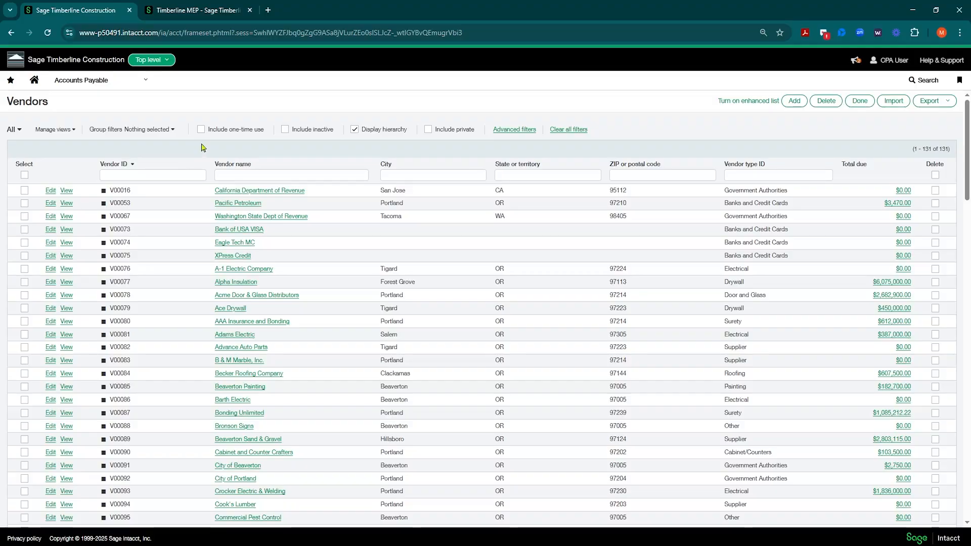
View the fields available for the vendor list's advanced filters and close them without applying any
left_click(510, 130)
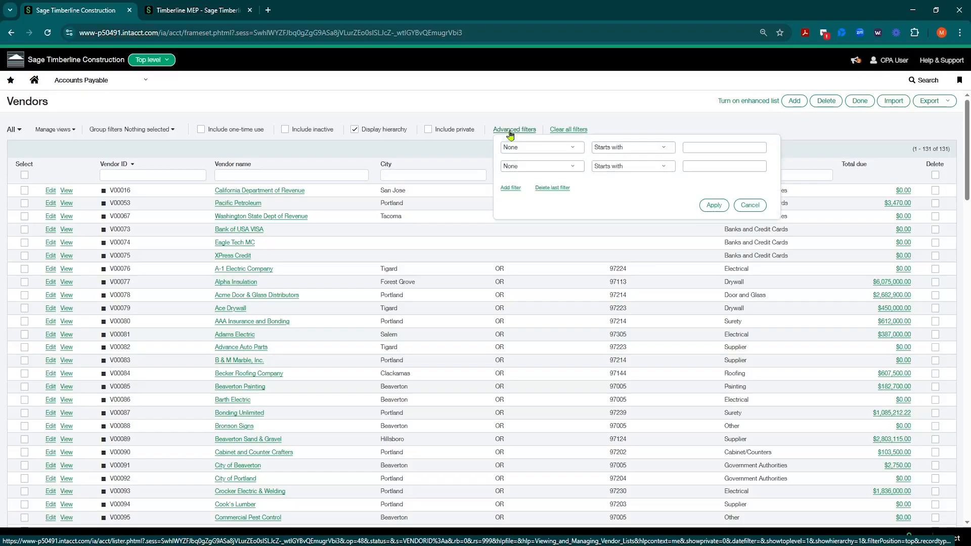
left_click(571, 147)
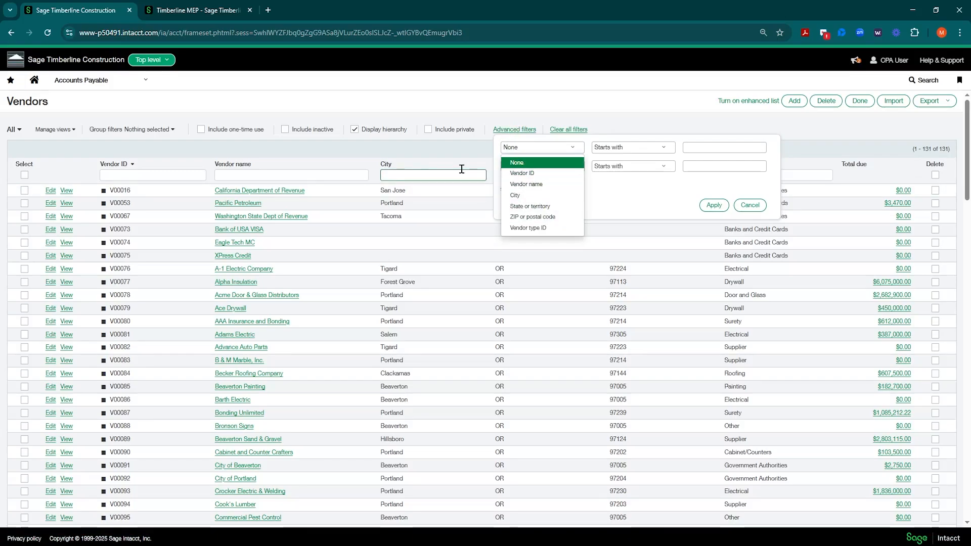
left_click(412, 175)
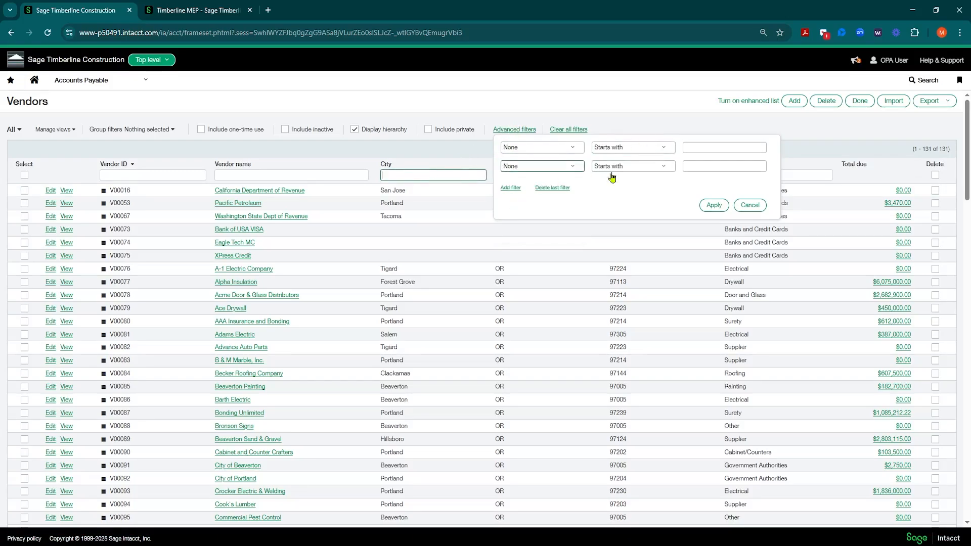
left_click(750, 205)
Filter the vendor list by the vendor name Bro and clear the filter
left_click(324, 174)
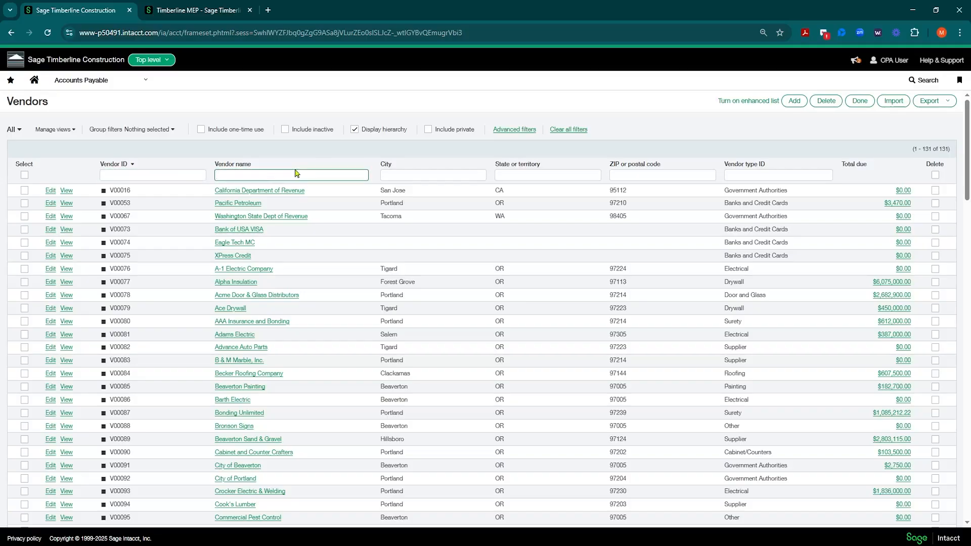
type("Bro")
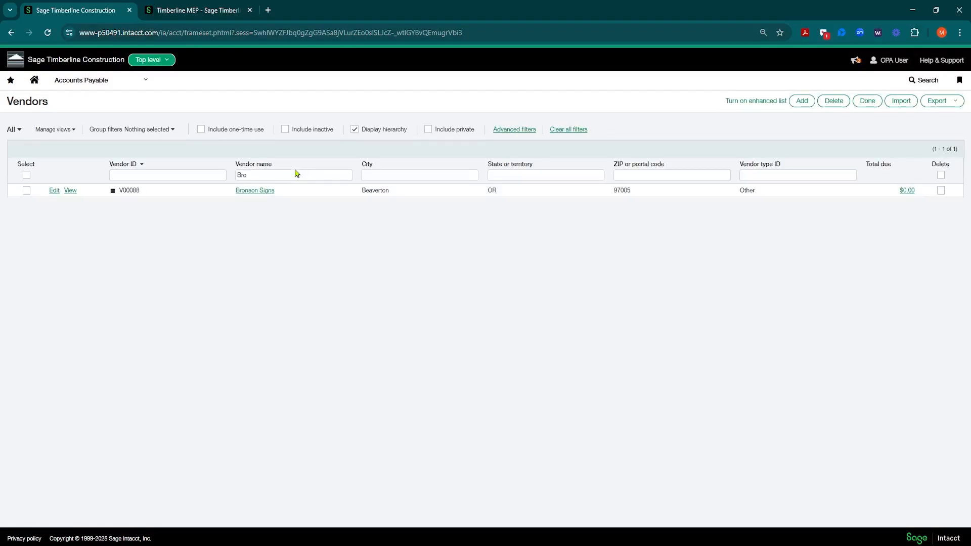
left_click_drag(276, 175, 198, 187)
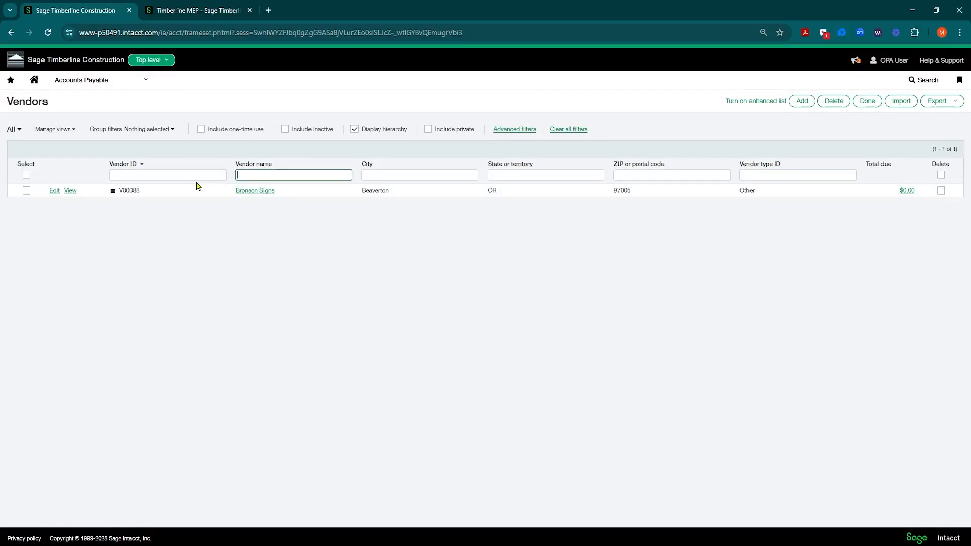
key("Return")
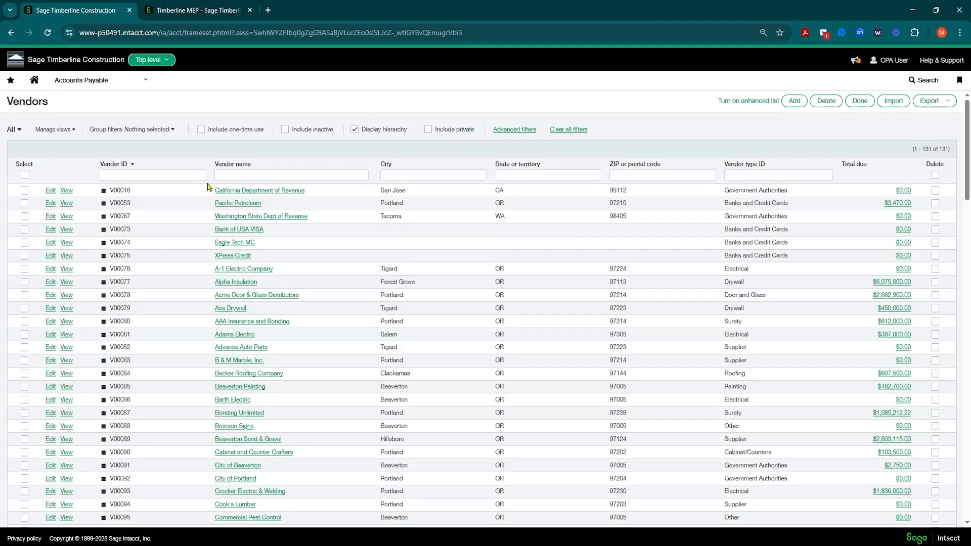
Filter the vendor list by names containing Electric using %Electric, and clear the filter
left_click(247, 175)
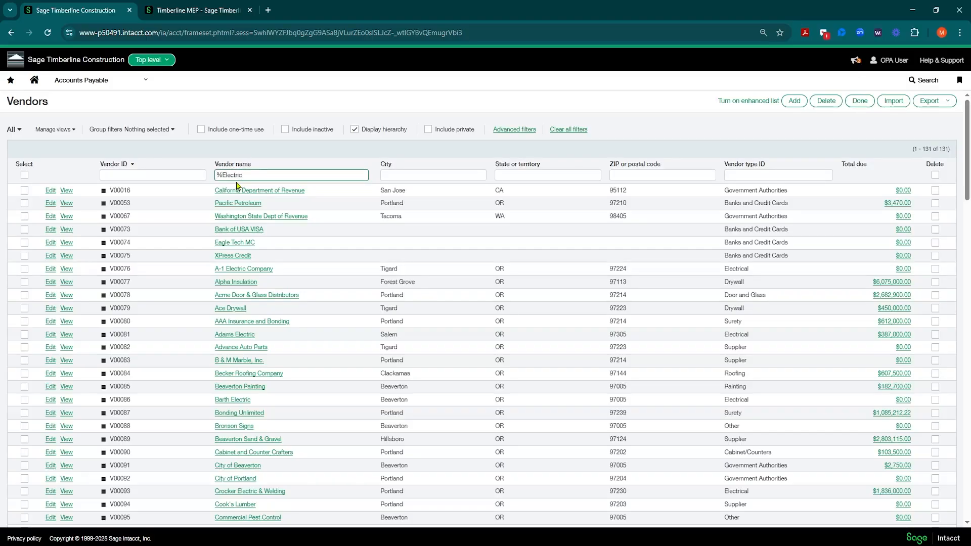
key("Return")
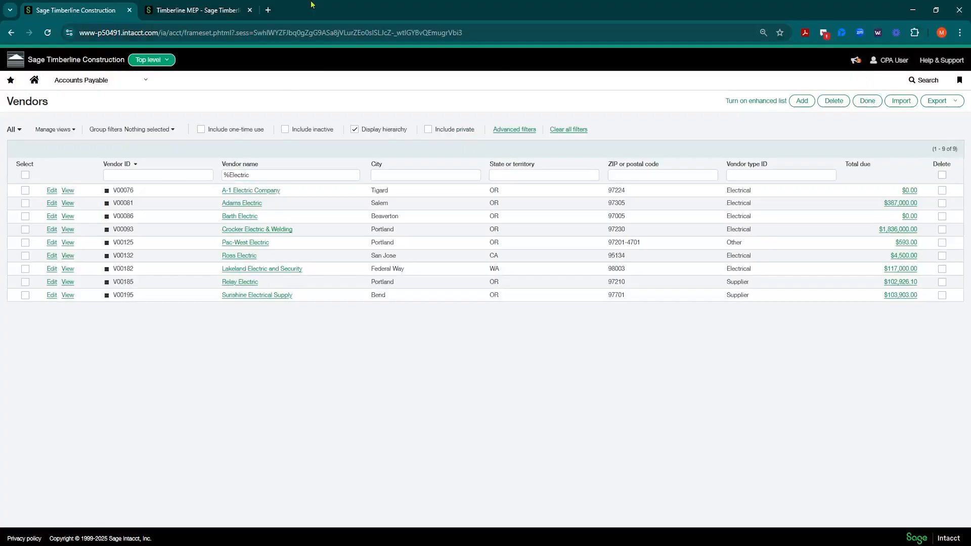
left_click(229, 175)
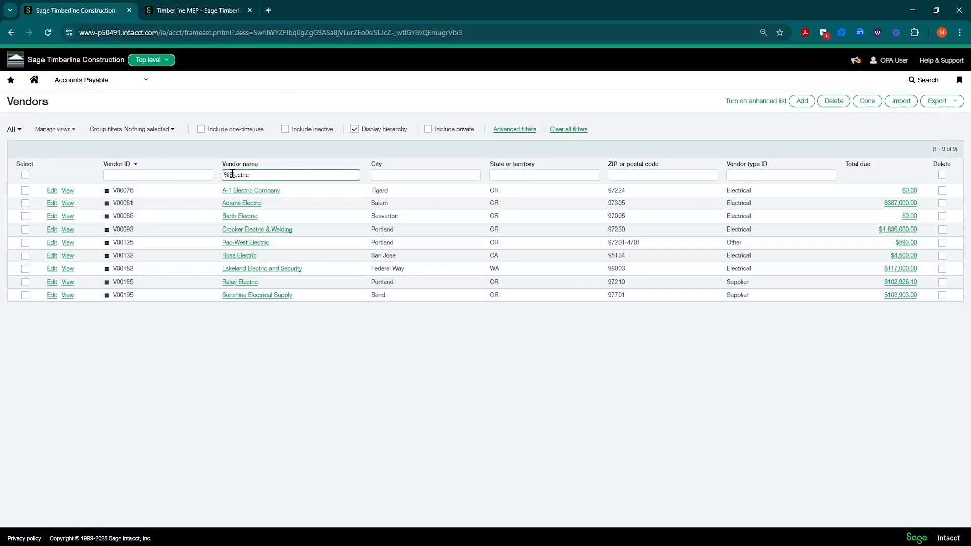
triple_click(253, 176)
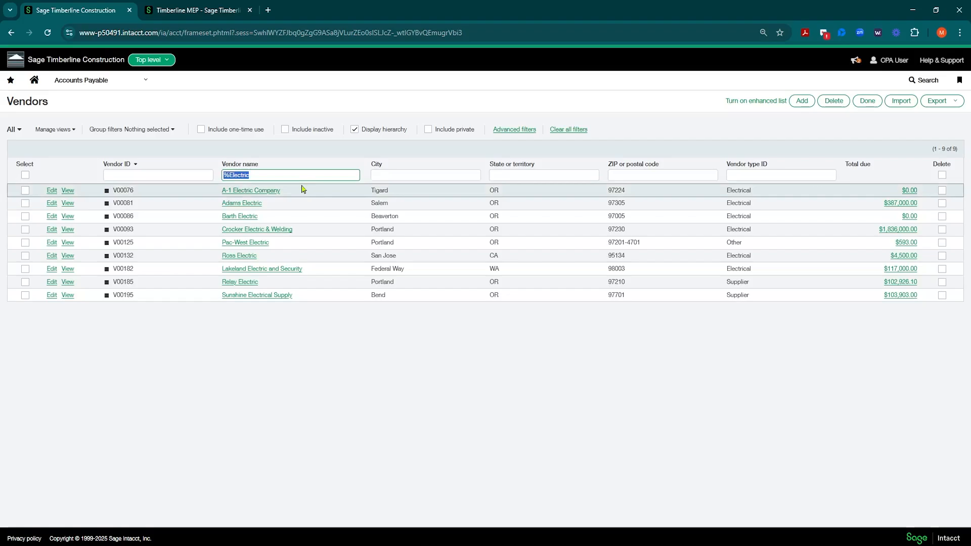
key("BackSpace")
key("Return")
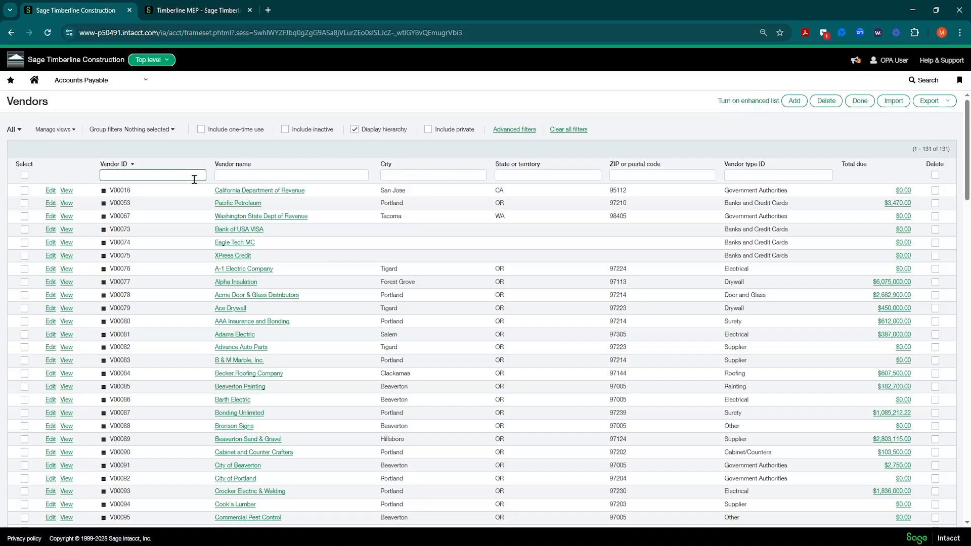
View the group filters available for the vendor list and leave none selected
left_click(173, 130)
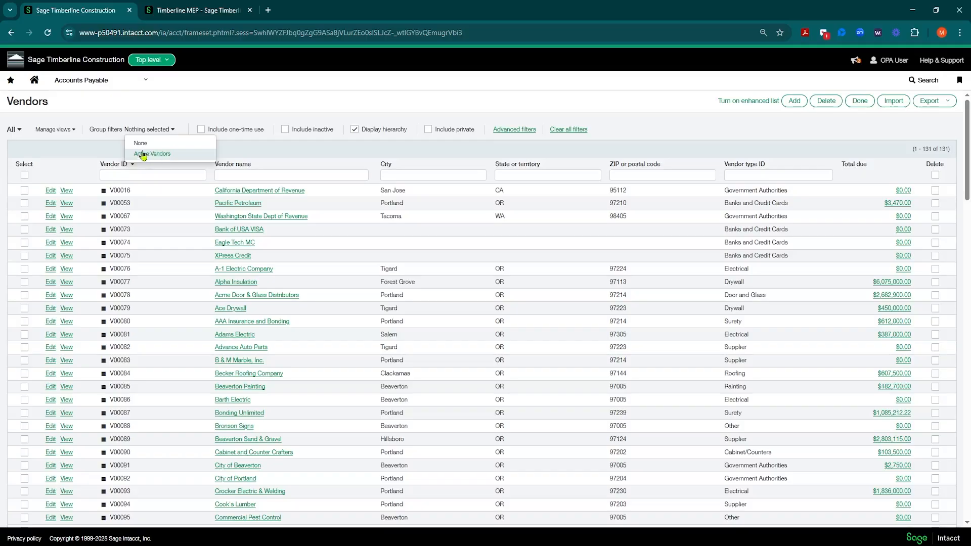
left_click(647, 135)
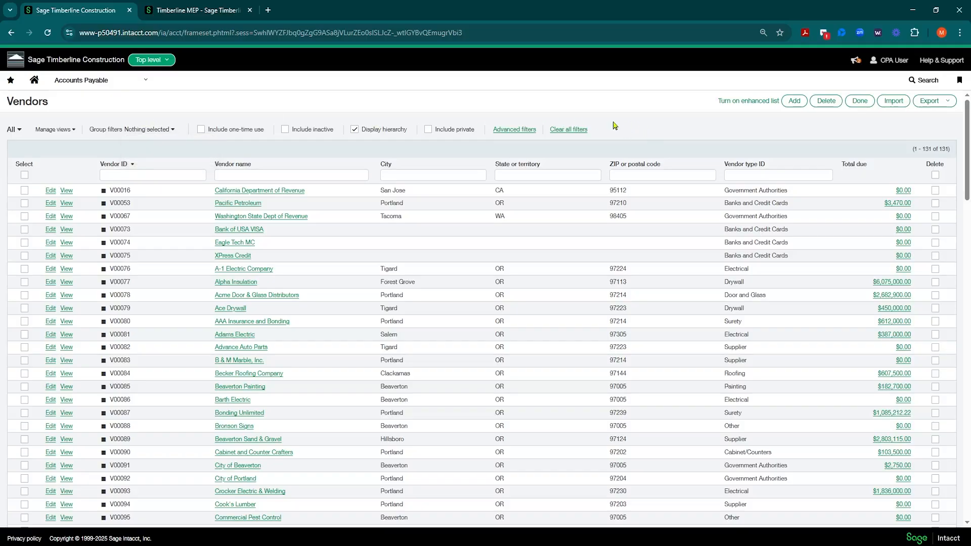
Open a blank new vendor form, and return to the vendor list without saving it
left_click(795, 101)
left_click(120, 80)
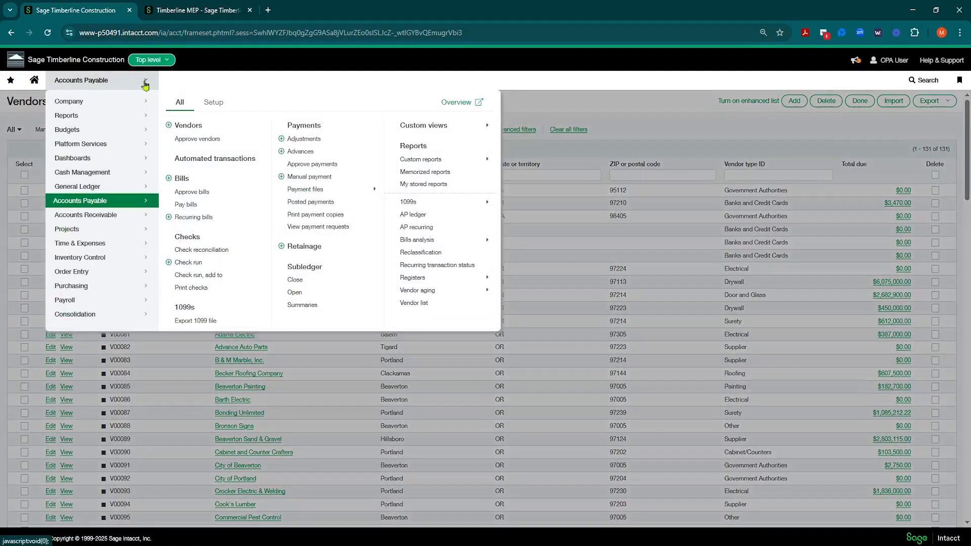
left_click(169, 127)
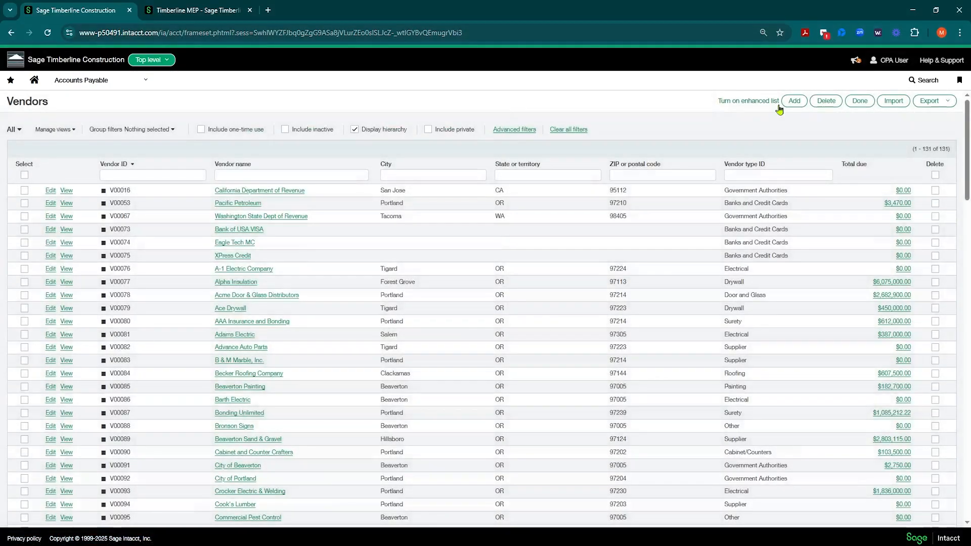
left_click(794, 104)
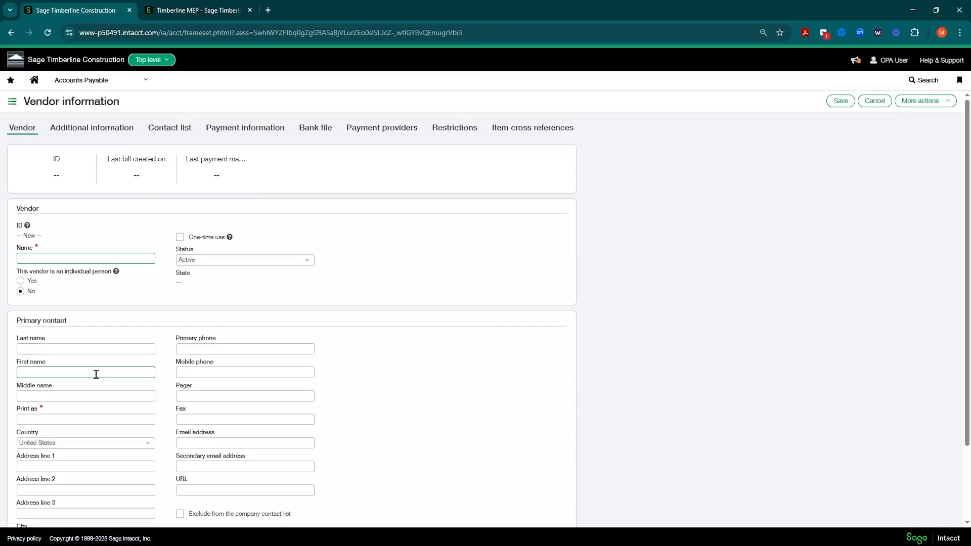
left_click(14, 107)
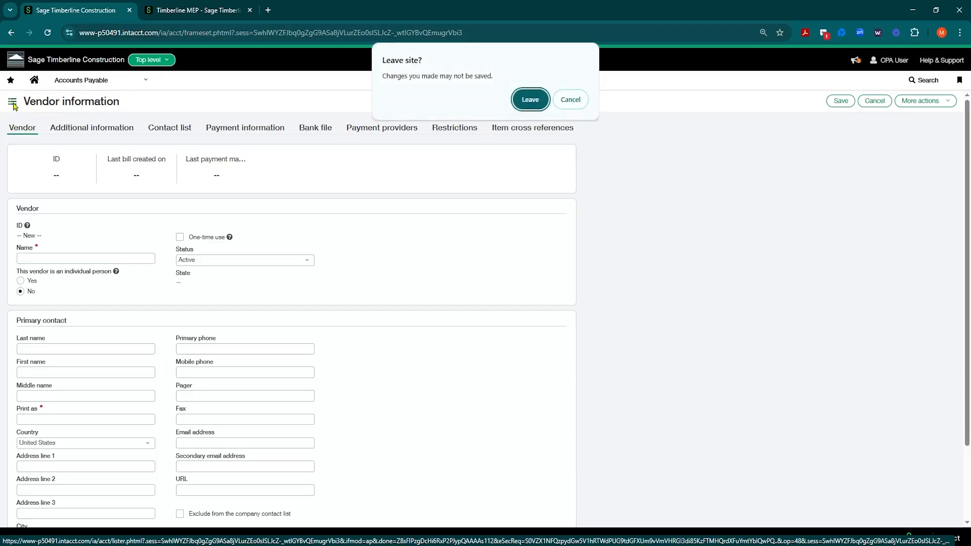
left_click(531, 100)
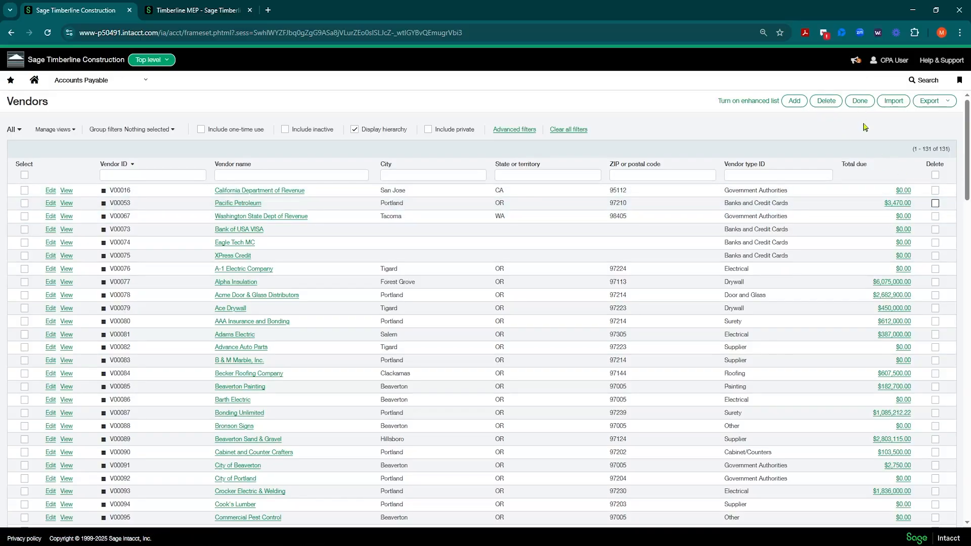
Look over the Company setup options, and view the vendor import settings without importing a file
left_click(893, 103)
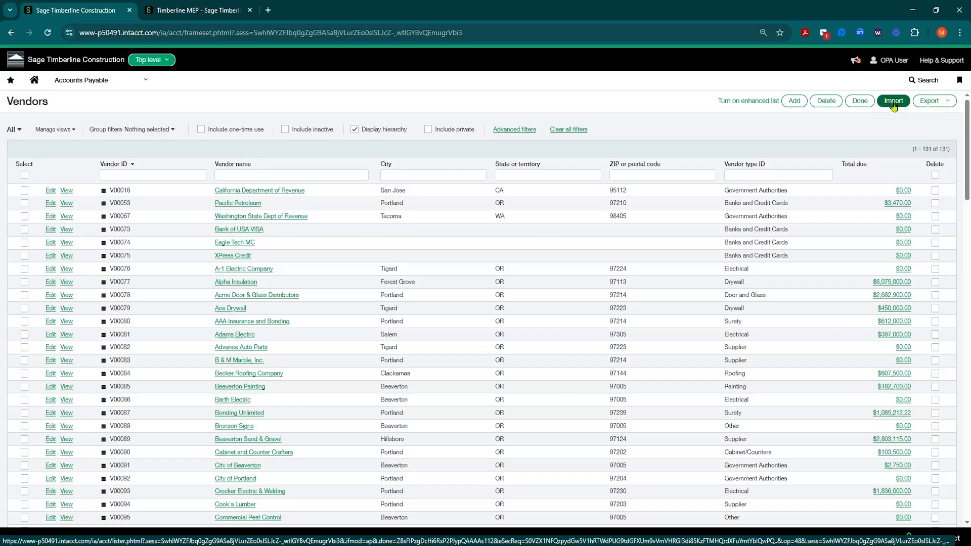
left_click(97, 83)
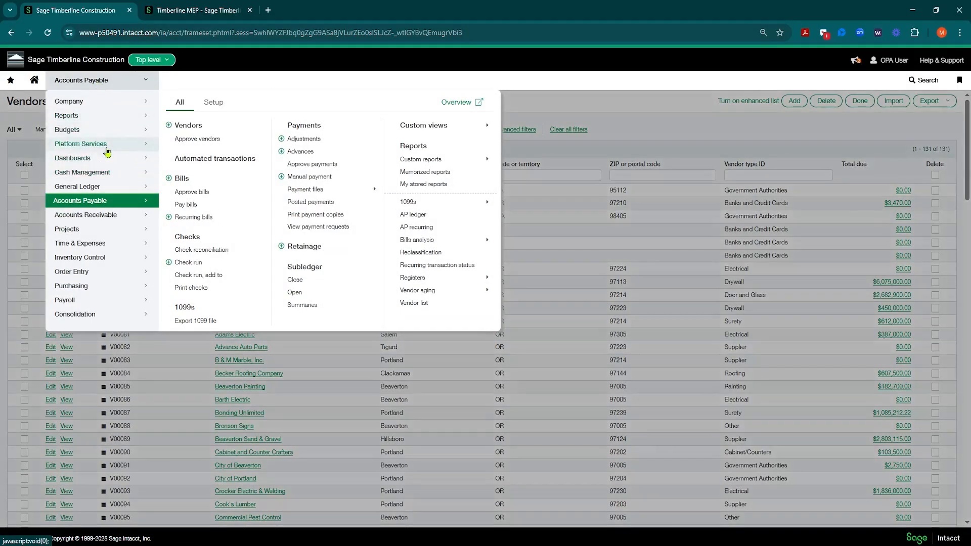
left_click(94, 102)
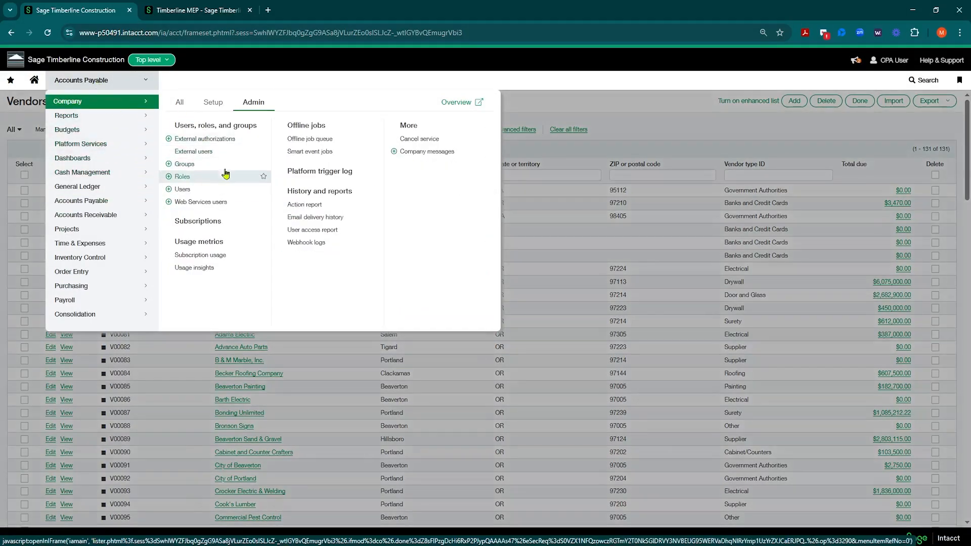
left_click(213, 104)
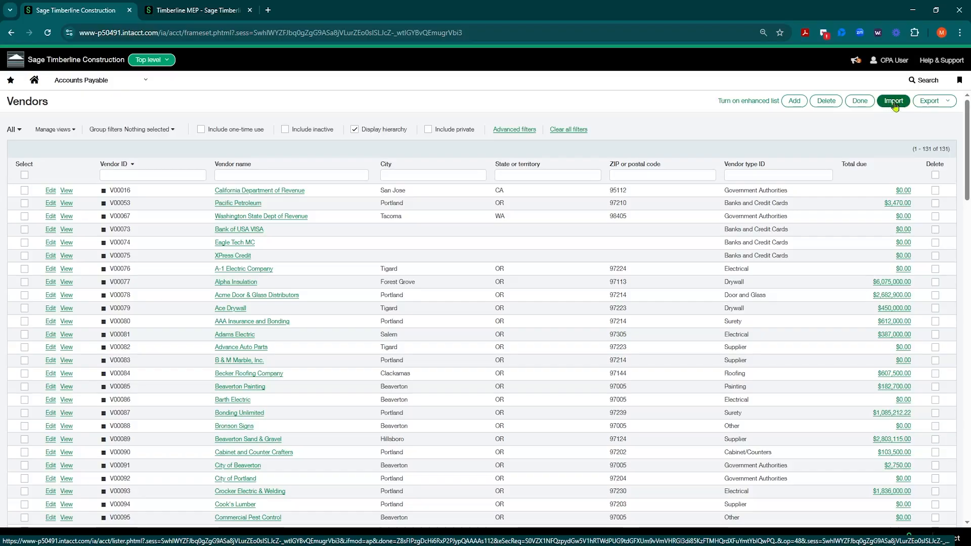
left_click(895, 101)
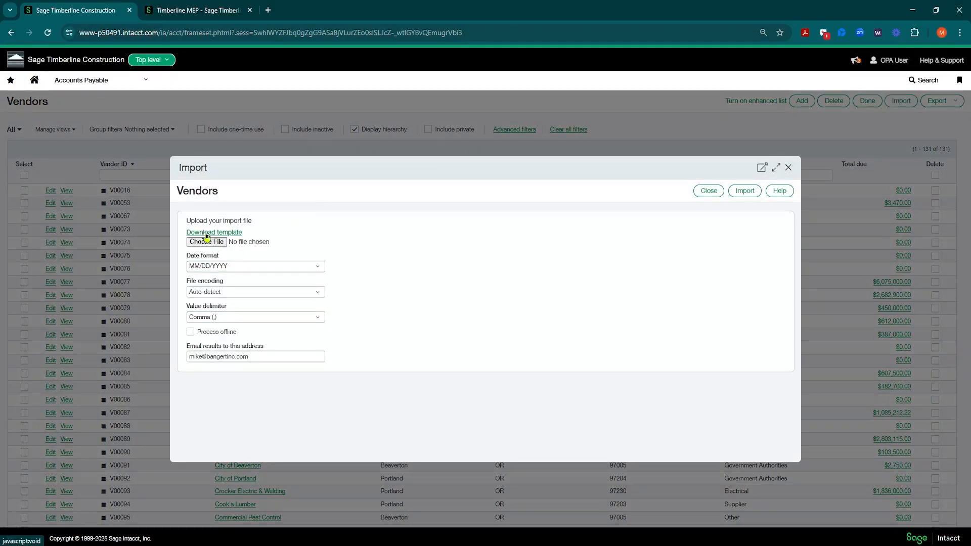
left_click(789, 168)
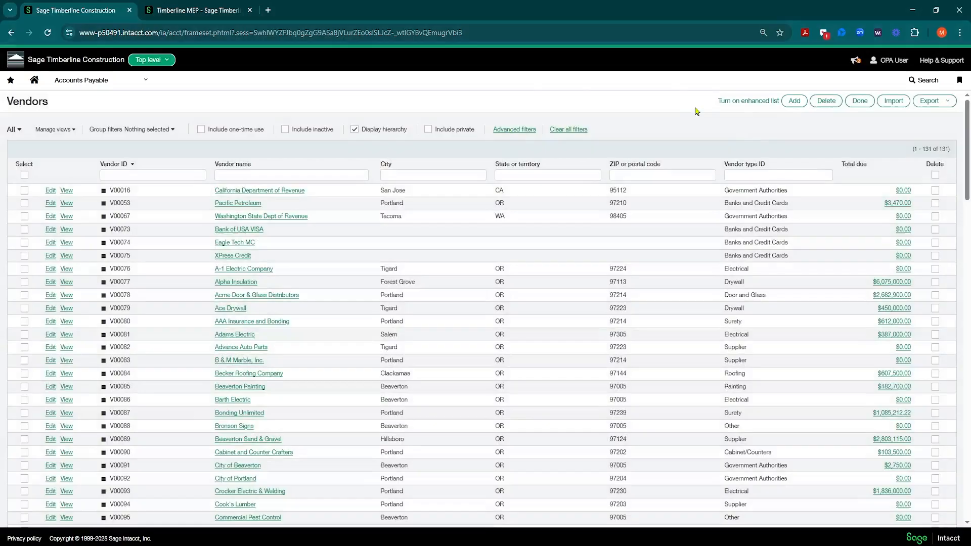
Export the vendor list as a PDF, and return from the generated document to the vendor list
left_click(946, 104)
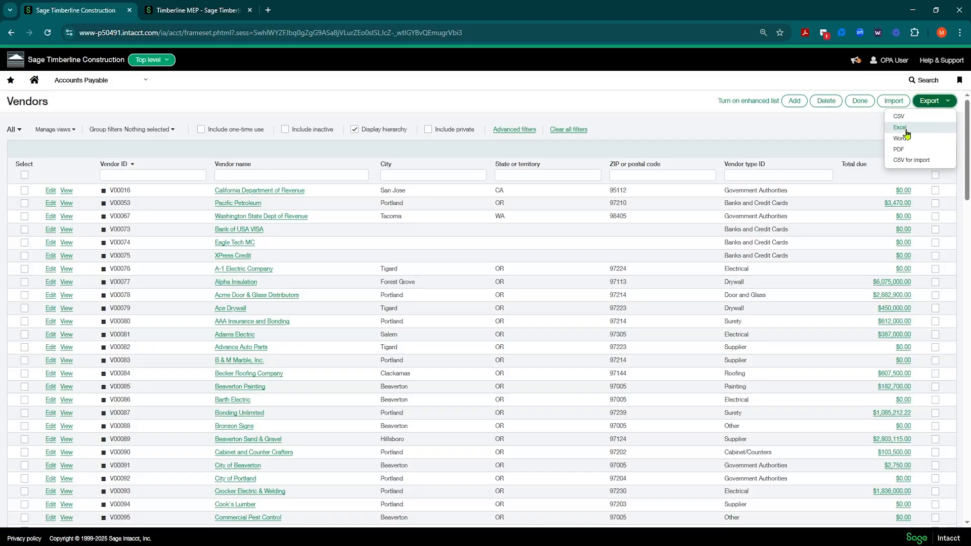
left_click(907, 134)
left_click(930, 101)
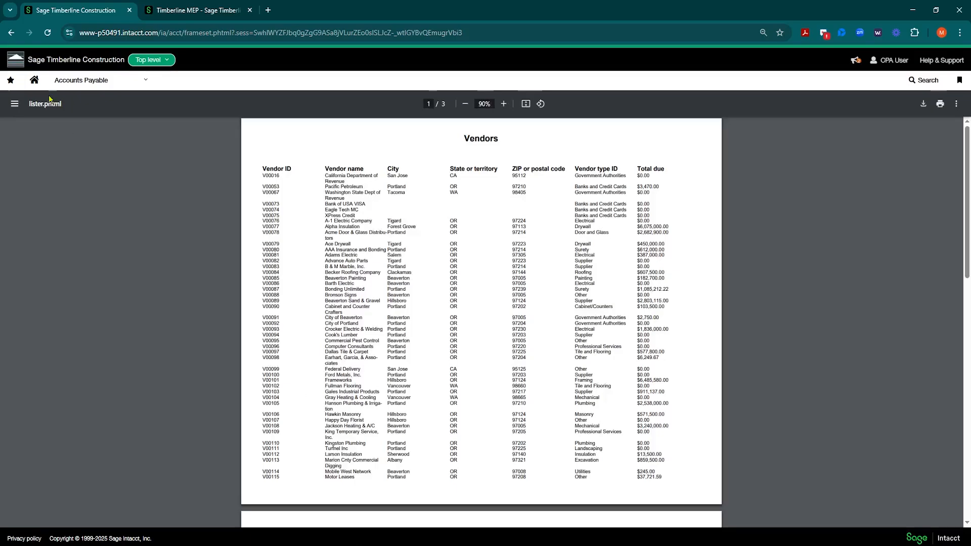
left_click(9, 34)
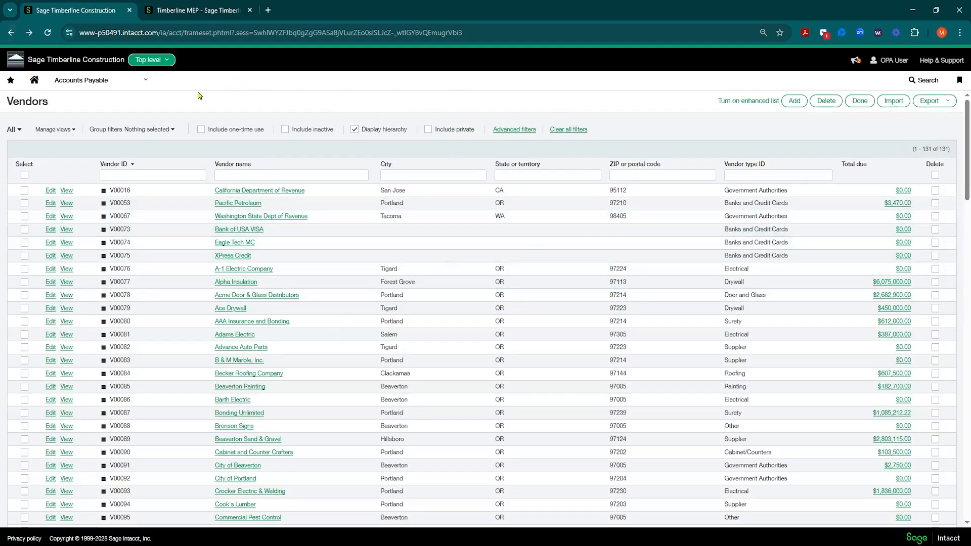
Open the Accounts Payable bills list, include private bills, and examine the Entity column down the list
left_click(141, 79)
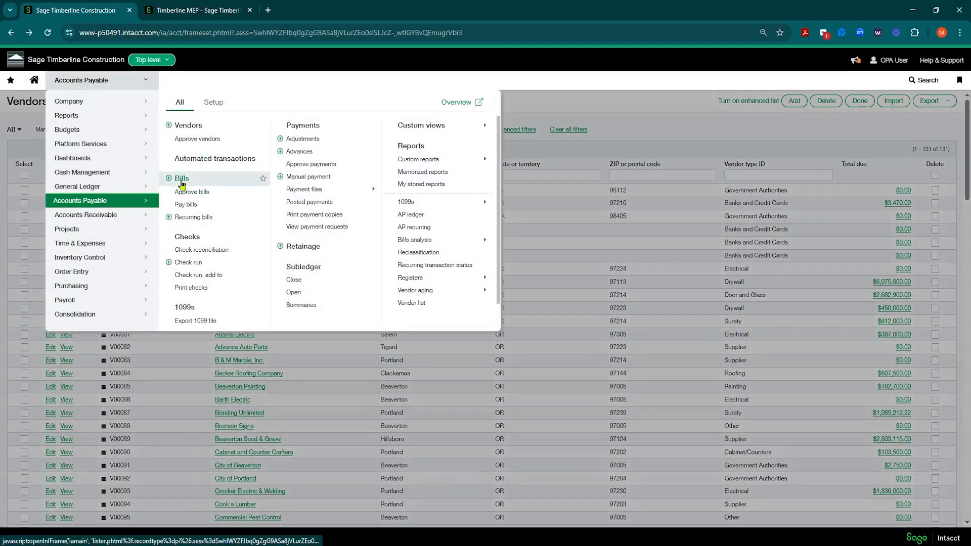
left_click(183, 182)
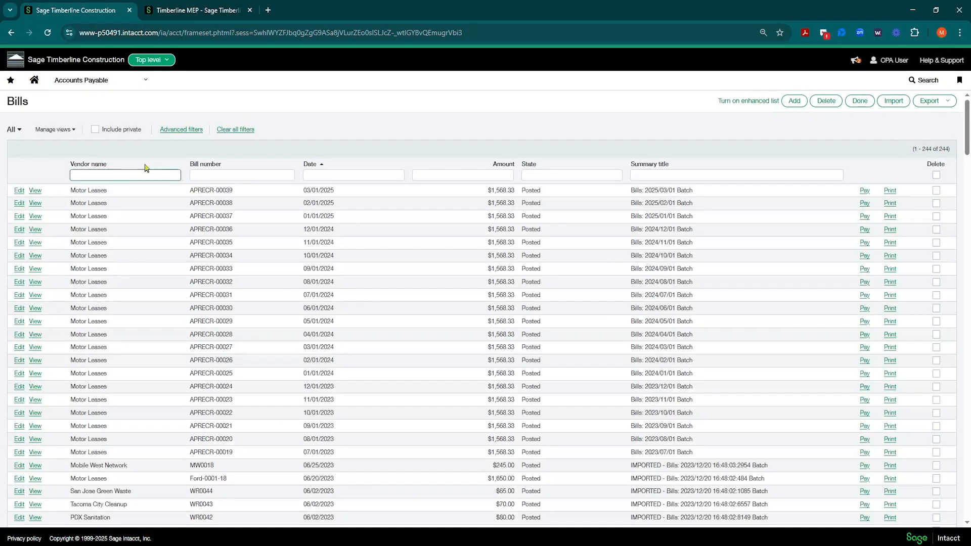
left_click(95, 131)
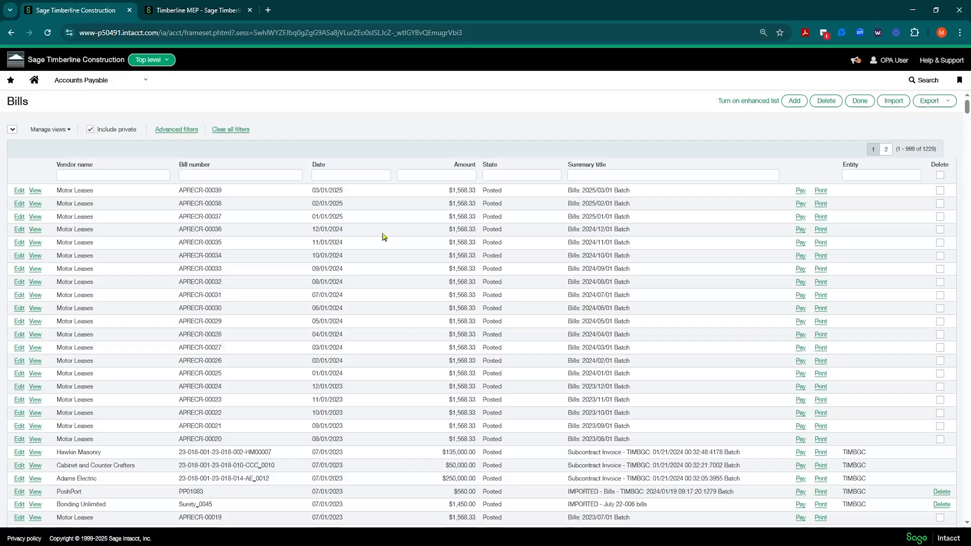
scroll(863, 351, "down", 3)
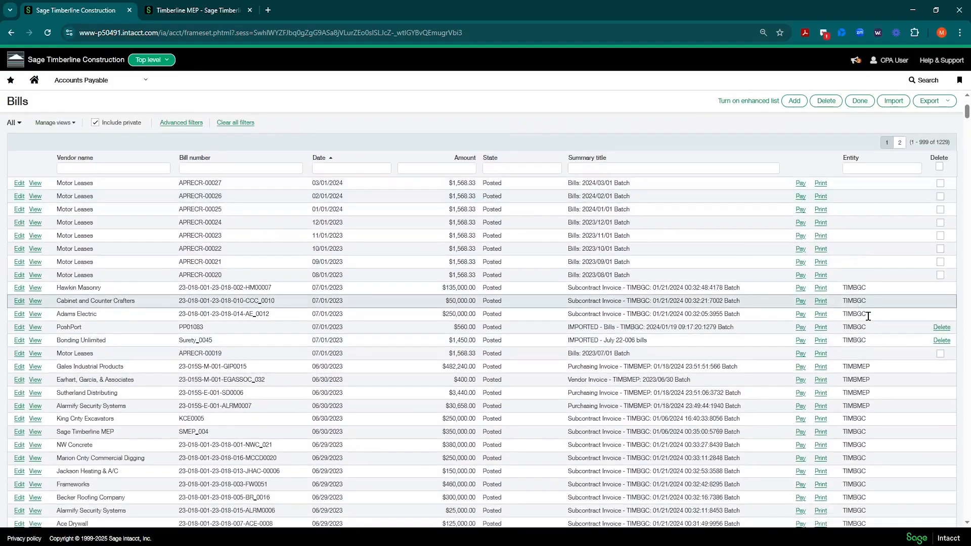
scroll(868, 379, "down", 3)
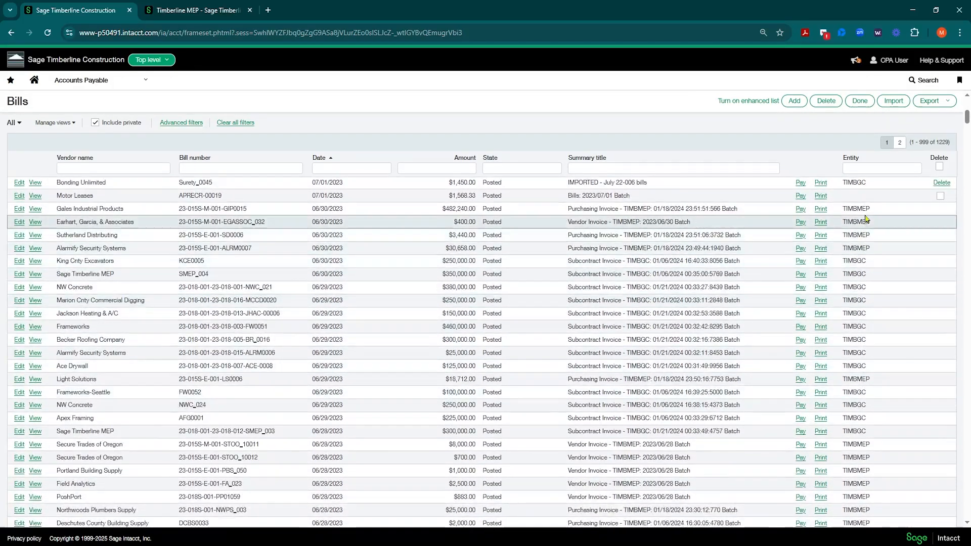
scroll(531, 311, "up", 6)
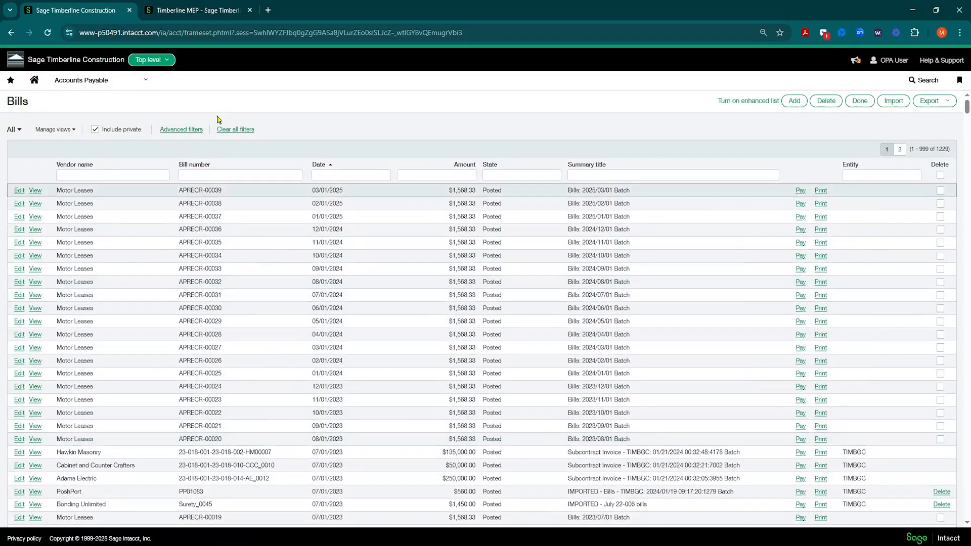
Switch to the Timberline MEP entity, and review its bills list and the Include top-level transaction option
left_click(168, 59)
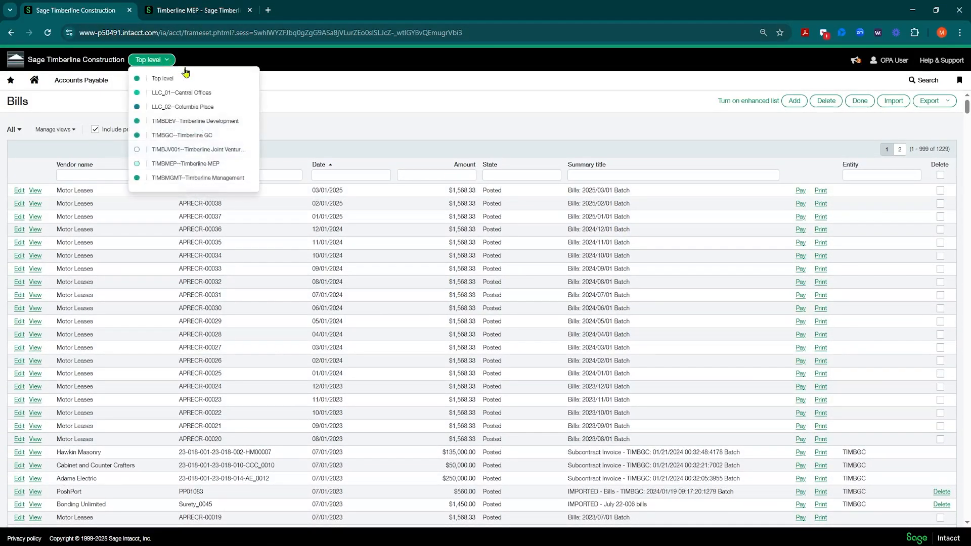
left_click(203, 164)
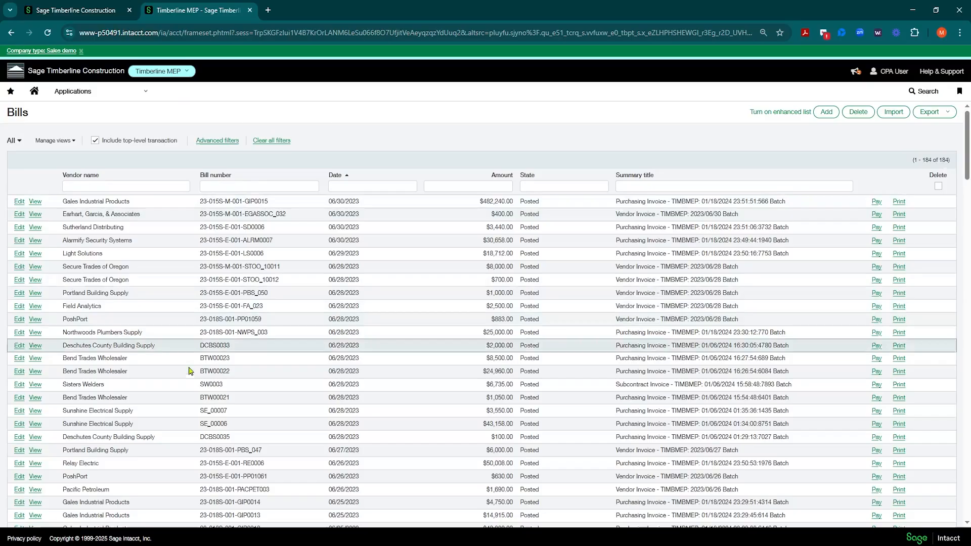
scroll(279, 252, "down", 15)
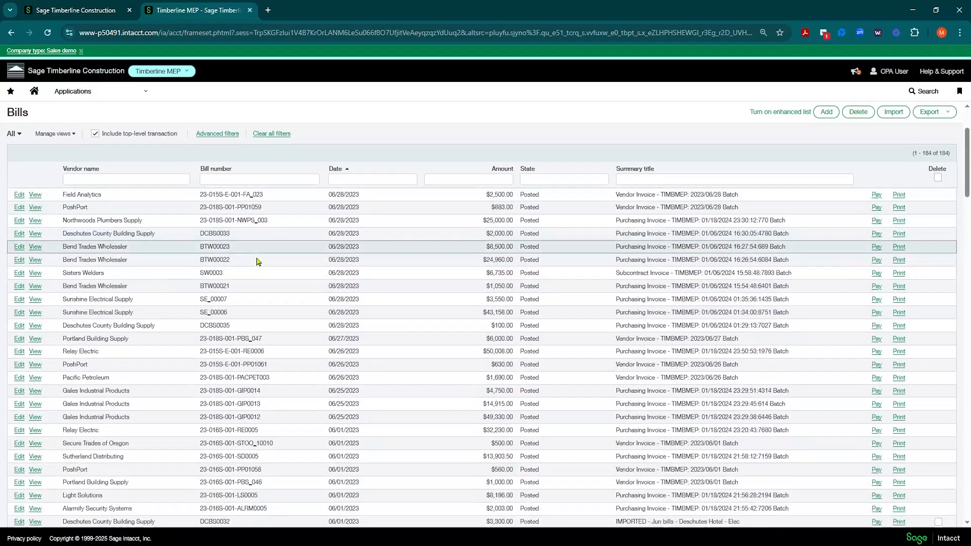
scroll(216, 314, "up", 15)
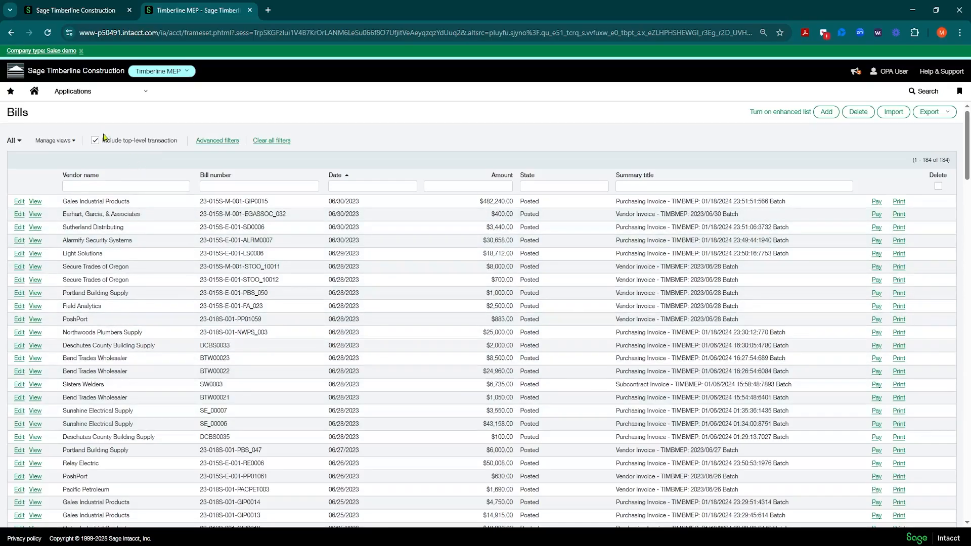
left_click_drag(104, 141, 187, 142)
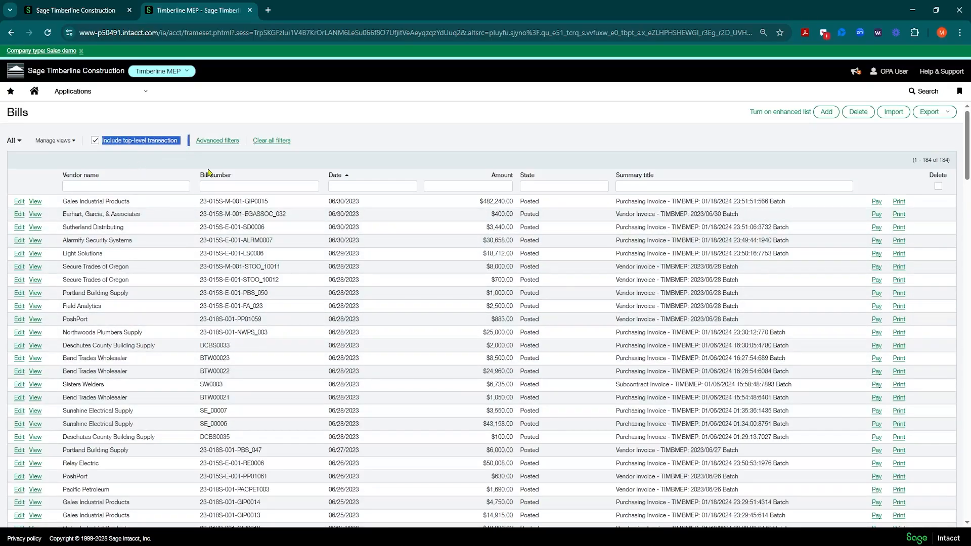
left_click(360, 142)
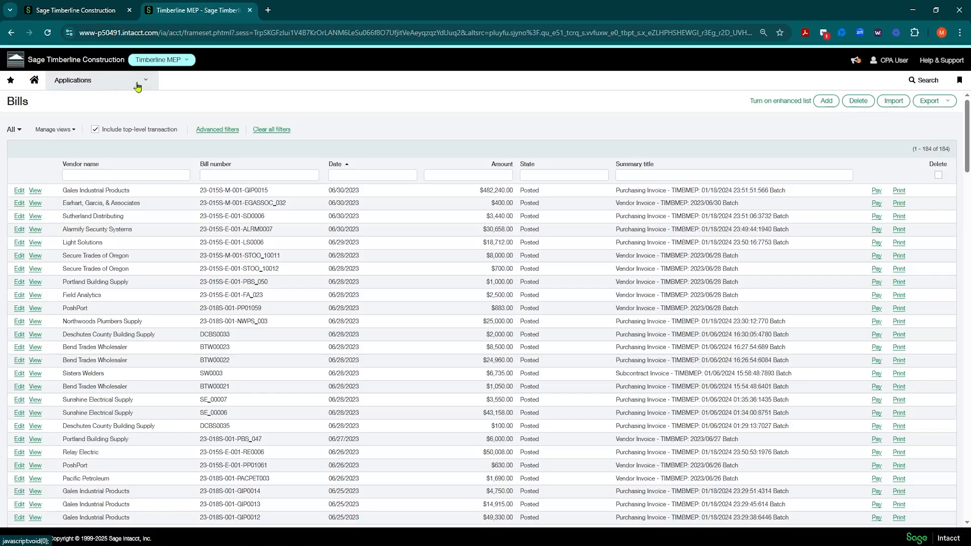
Open the Purchase Order transactions list in Purchasing for Timberline MEP and review its columns and entries
left_click(135, 83)
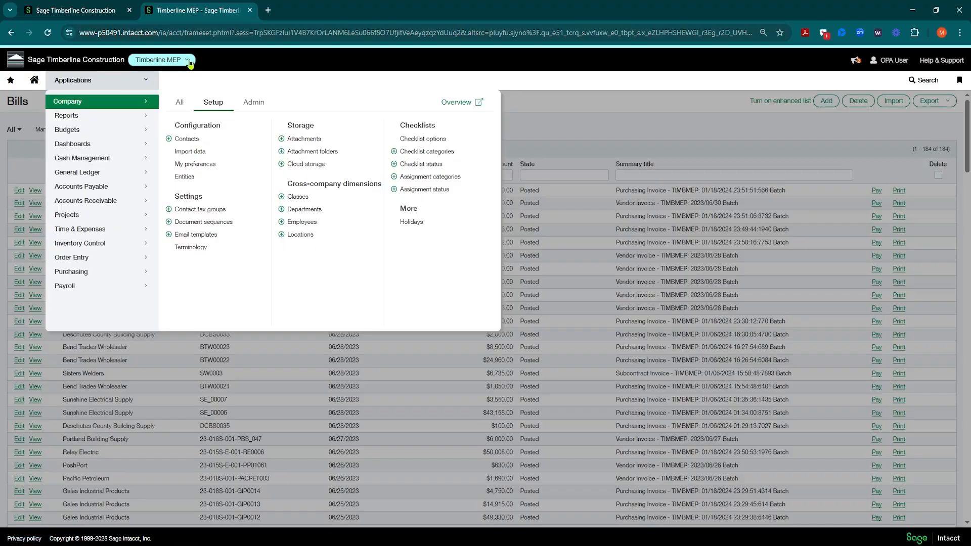
left_click(74, 272)
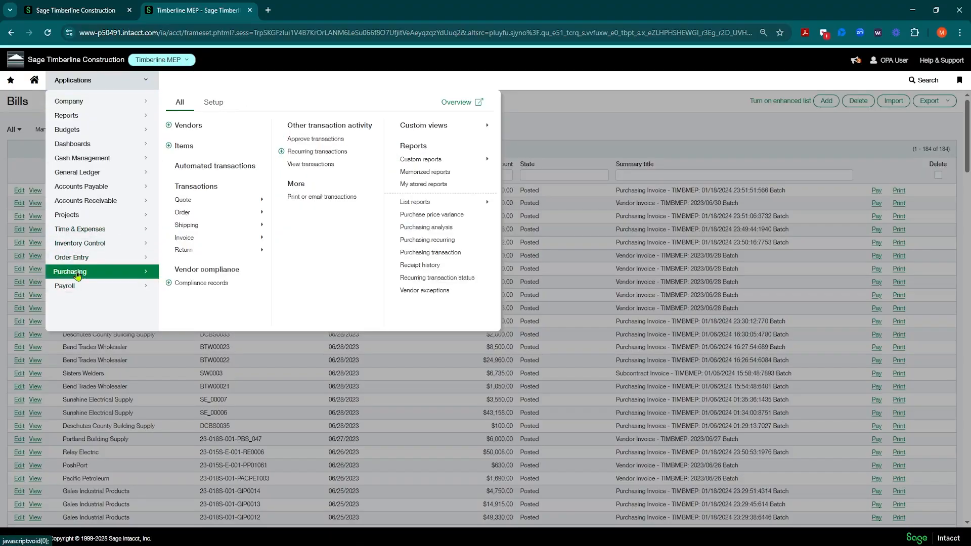
left_click(202, 218)
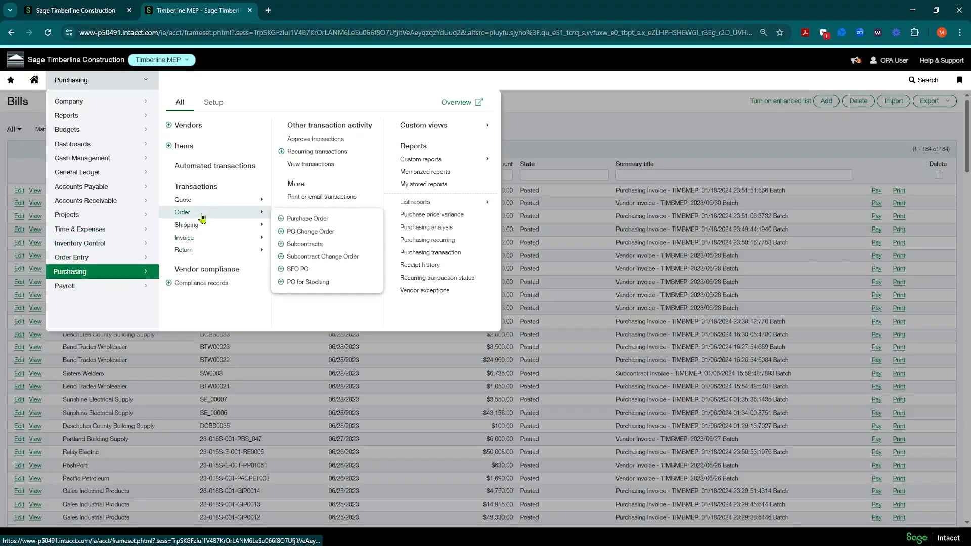
left_click(305, 220)
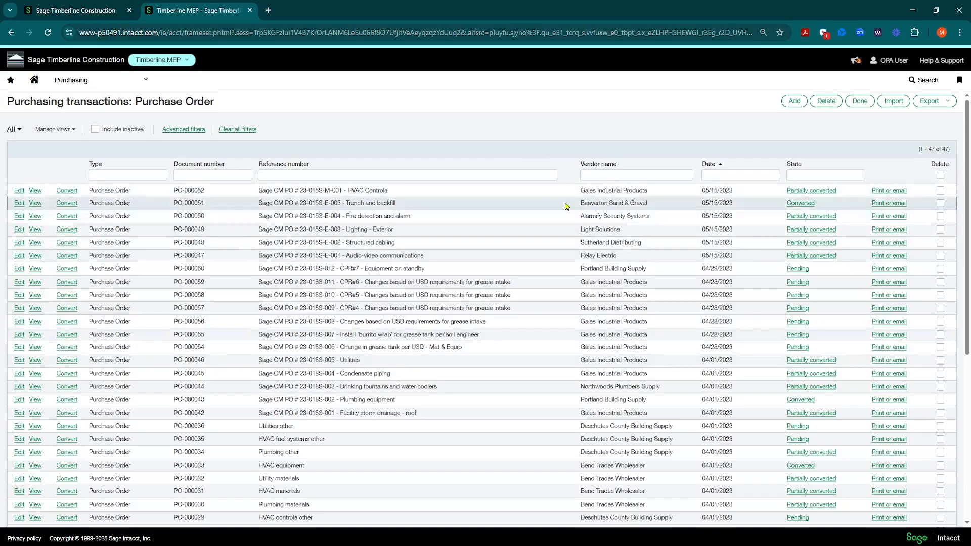
left_click(825, 171)
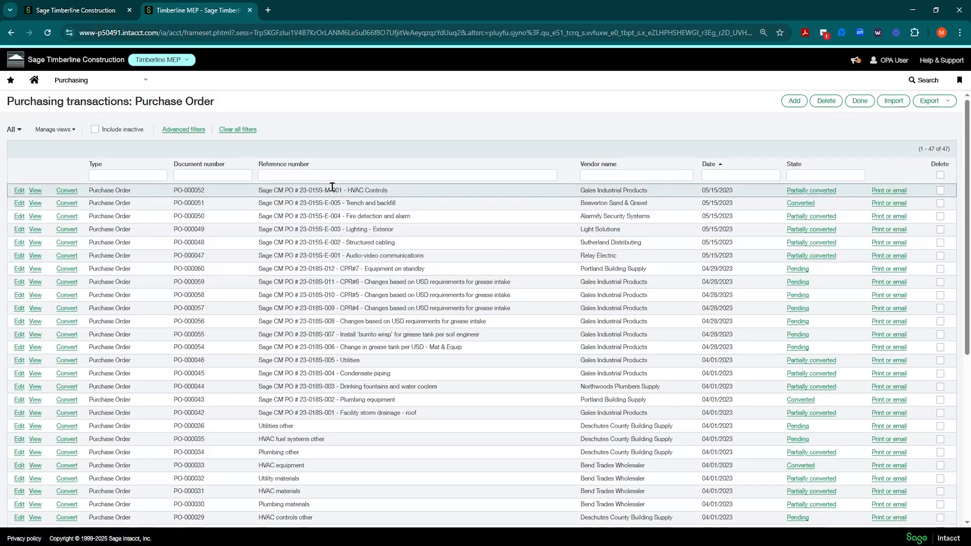
scroll(280, 253, "down", 5)
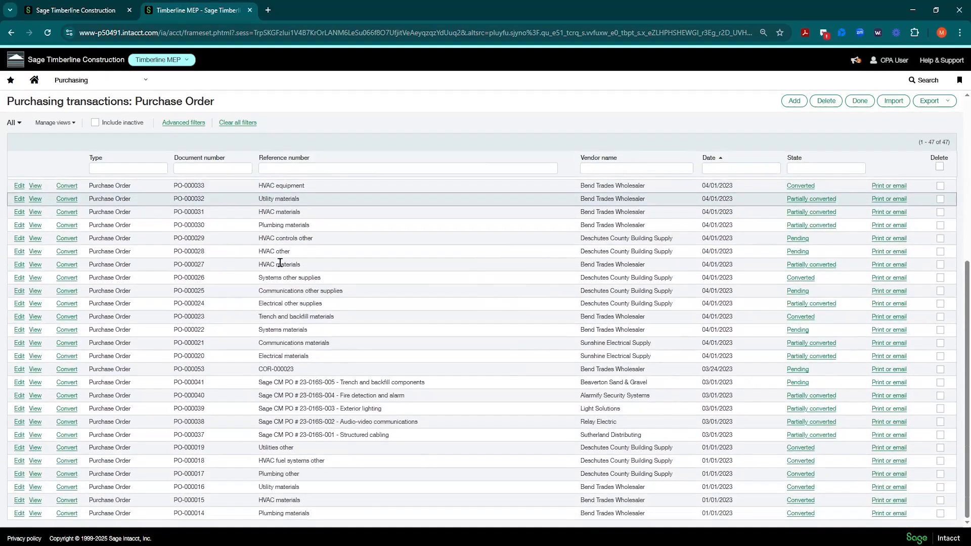
scroll(243, 250, "up", 5)
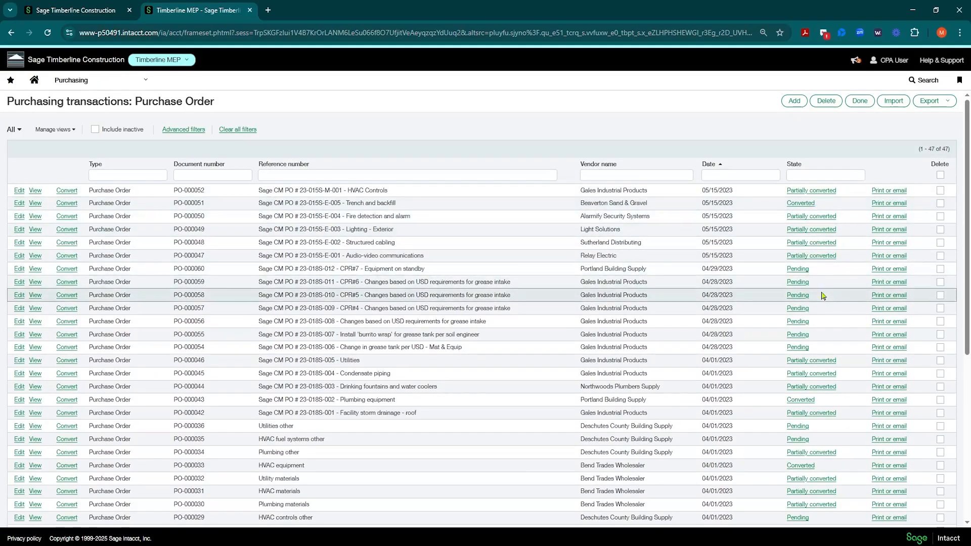
Save the current purchase order list view as a new view named Open POs
left_click(74, 132)
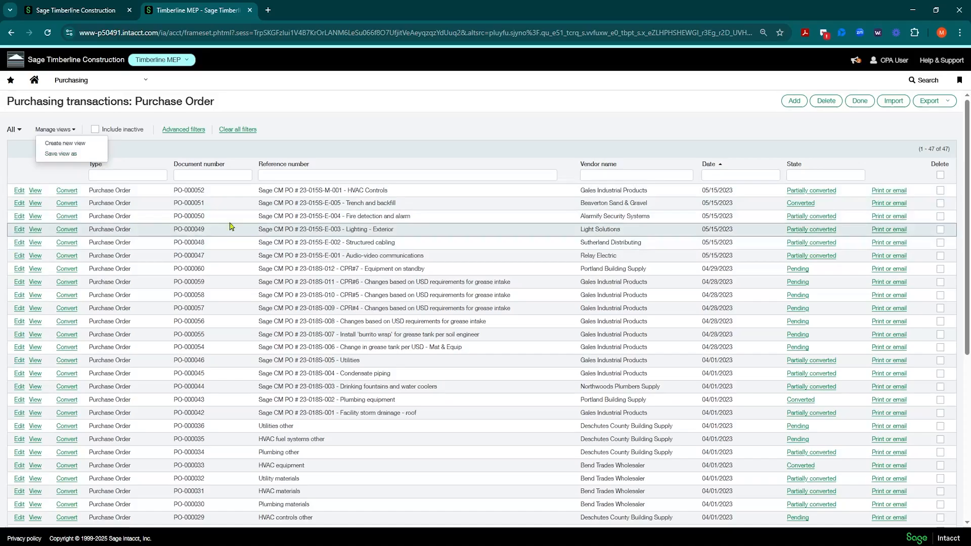
left_click(302, 138)
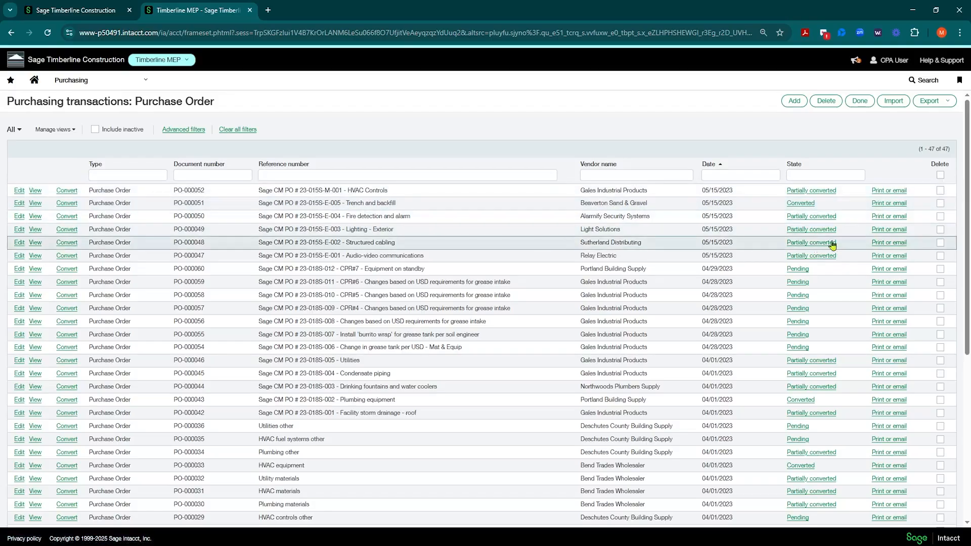
left_click(74, 130)
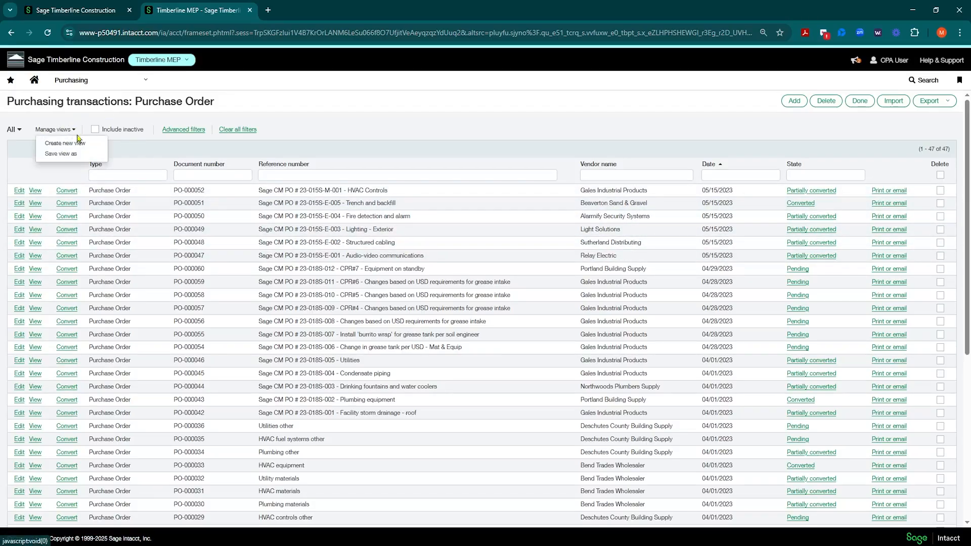
left_click(61, 155)
left_click(427, 313)
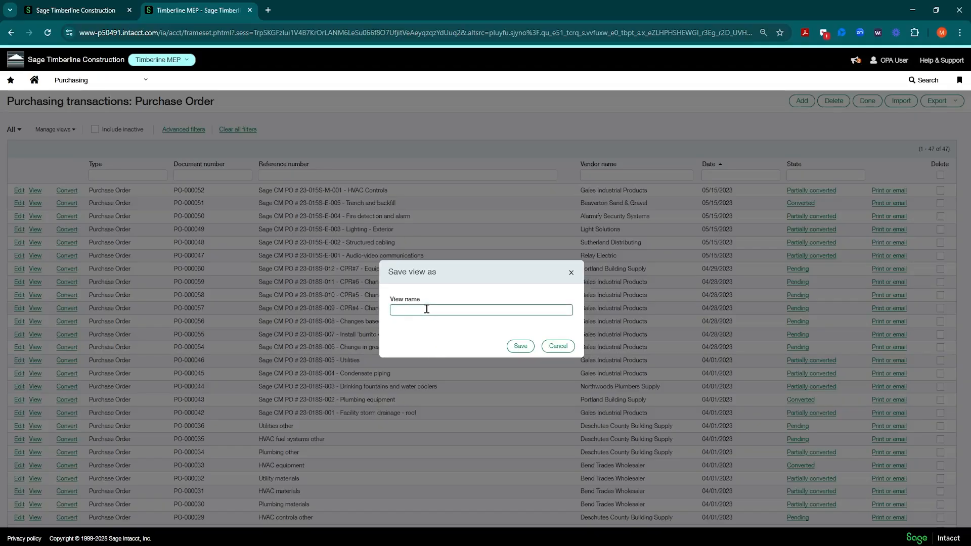
type("Open POs")
left_click(521, 348)
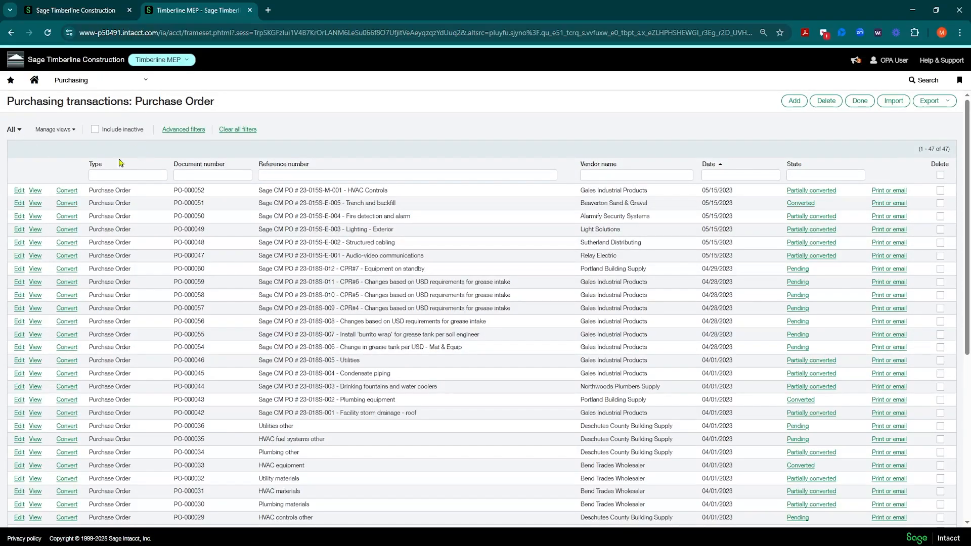
Switch the purchase order list to the Open POs view and open that view for editing
left_click(20, 132)
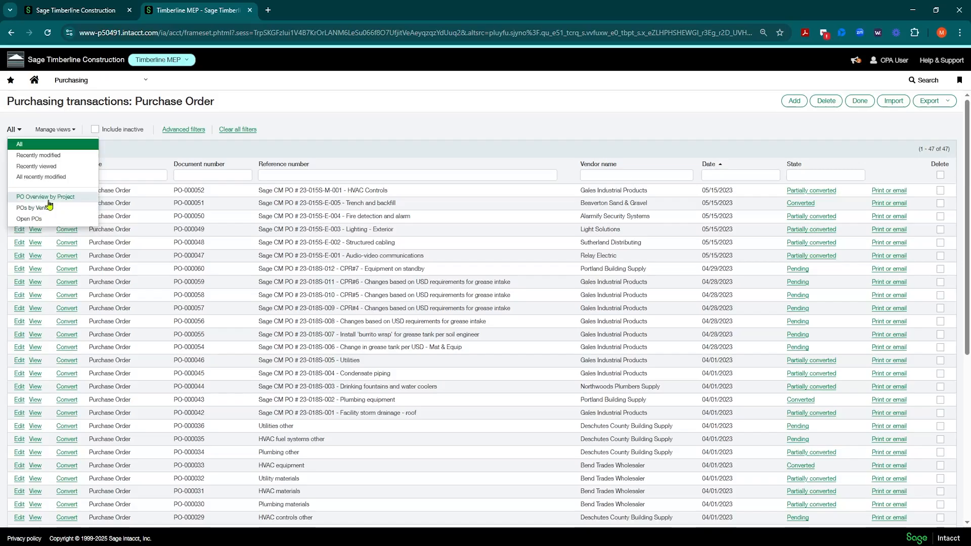
left_click(28, 220)
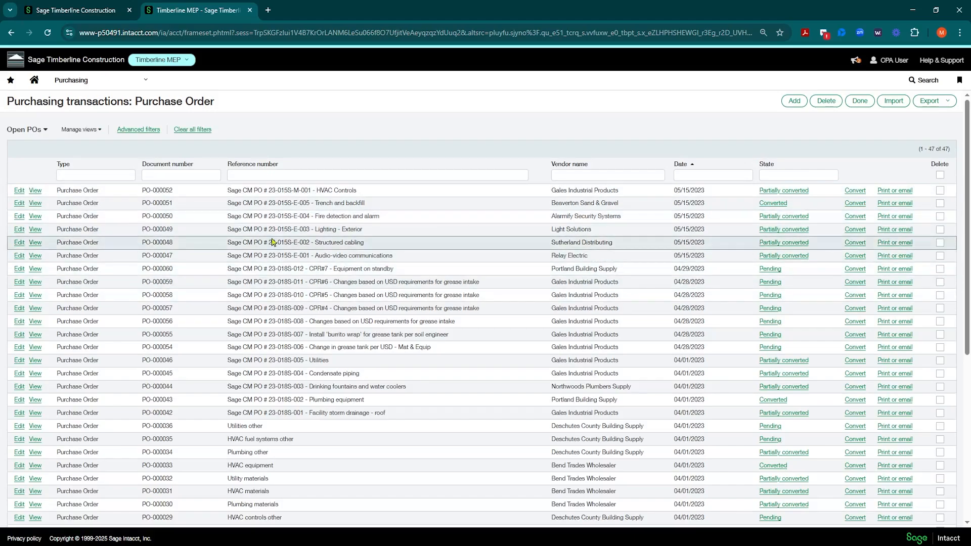
left_click(99, 131)
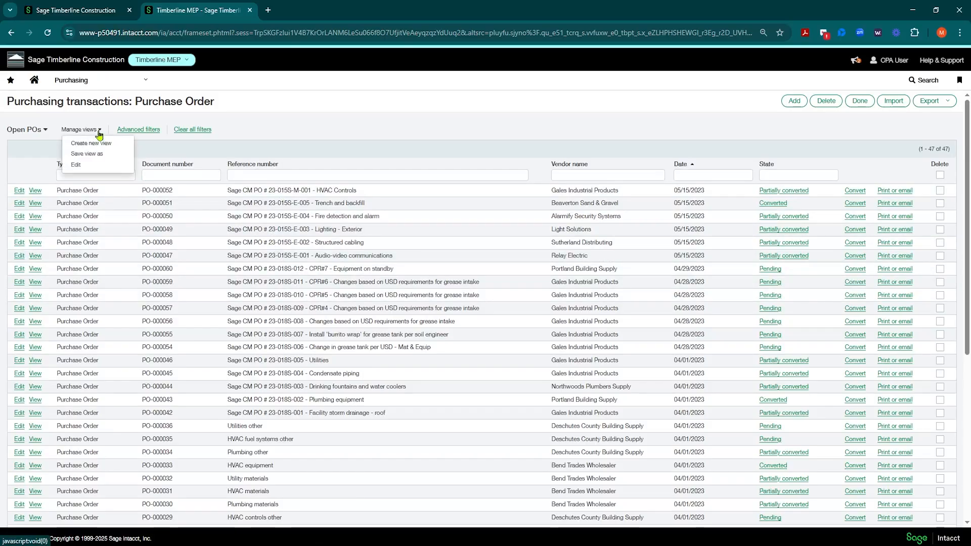
left_click(76, 166)
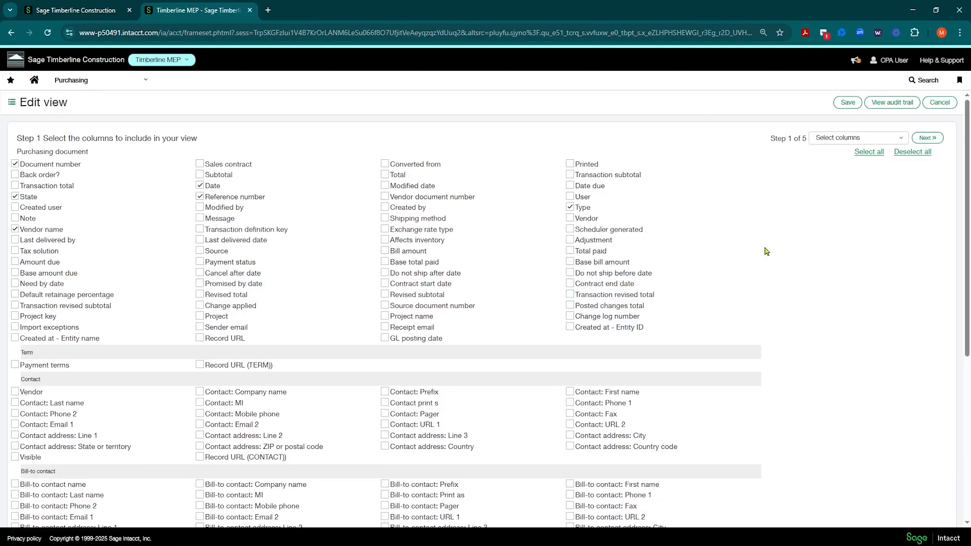
left_click_drag(774, 141, 808, 141)
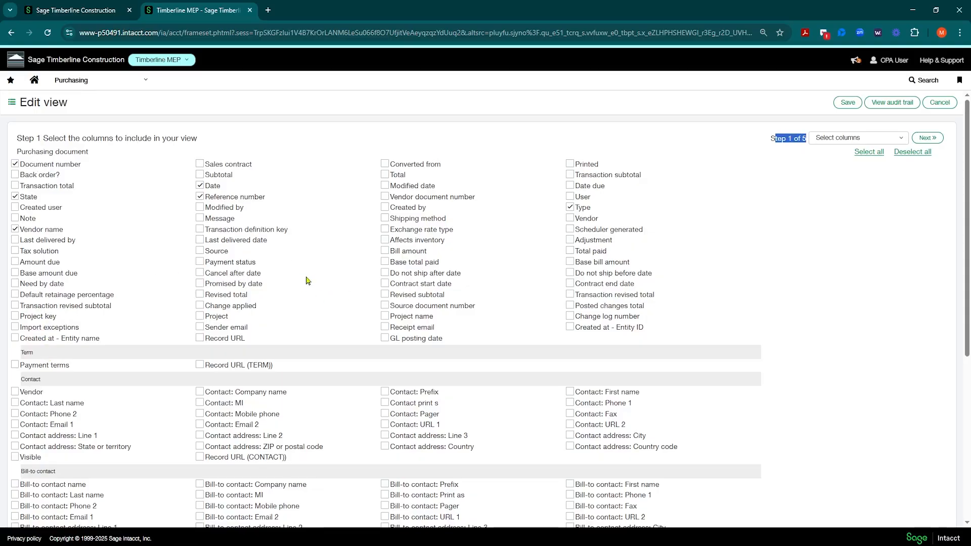
Include the Total paid, Contact: Email 1, Contact: Phone 1, Project and Project name columns in the view
left_click(570, 251)
scroll(267, 317, "down", 1)
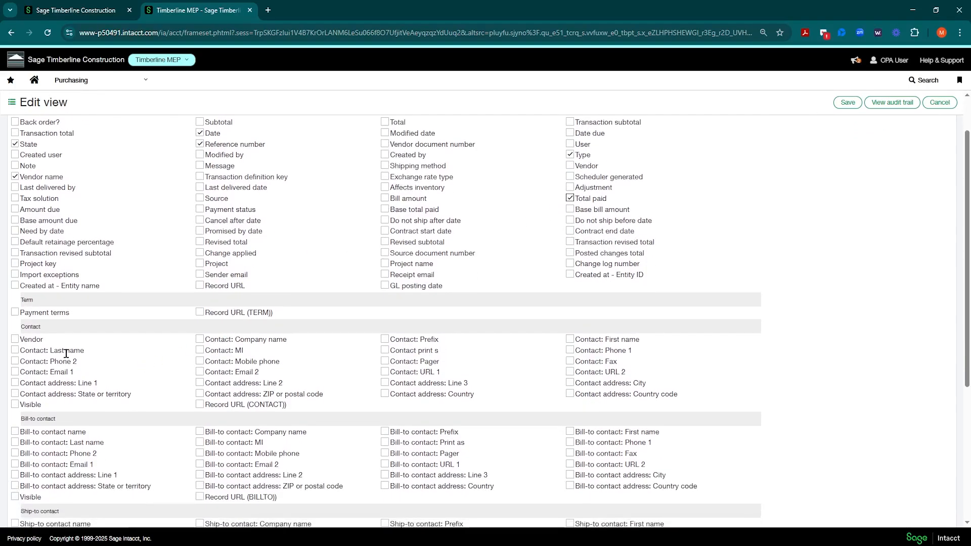
left_click(14, 372)
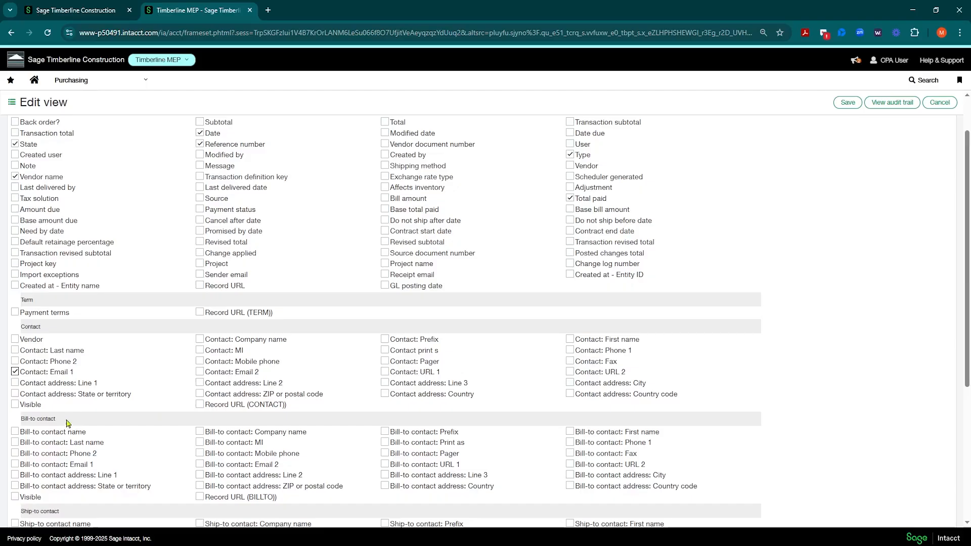
scroll(282, 390, "down", 1)
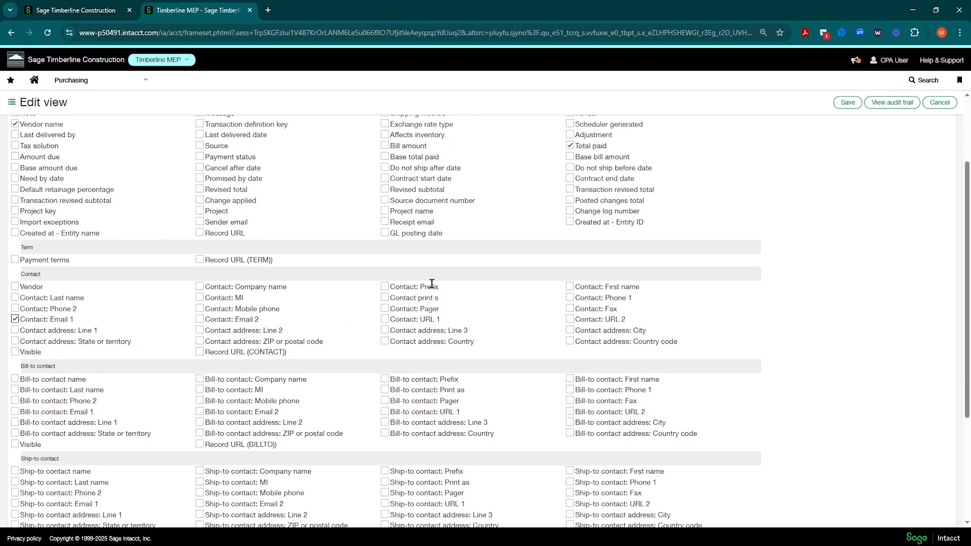
scroll(475, 296, "up", 2)
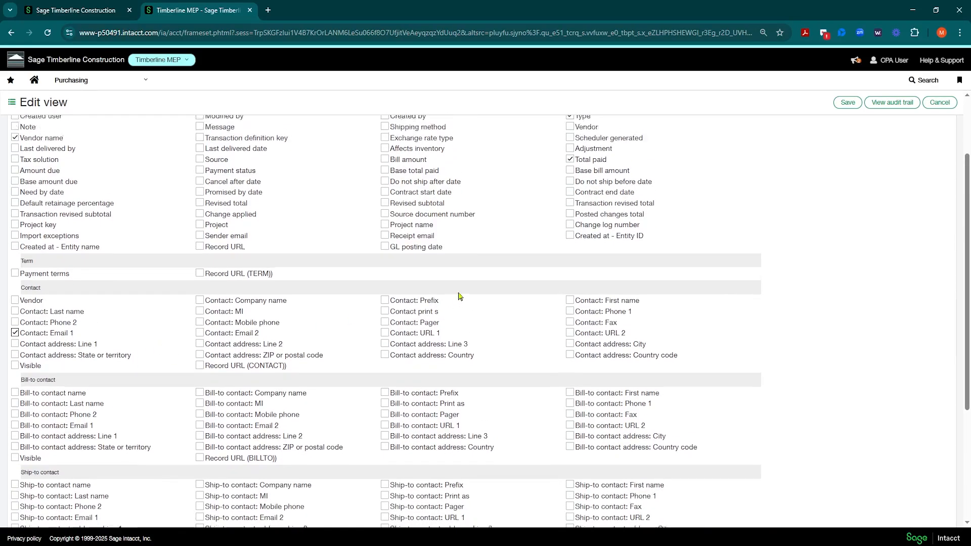
scroll(374, 303, "down", 3)
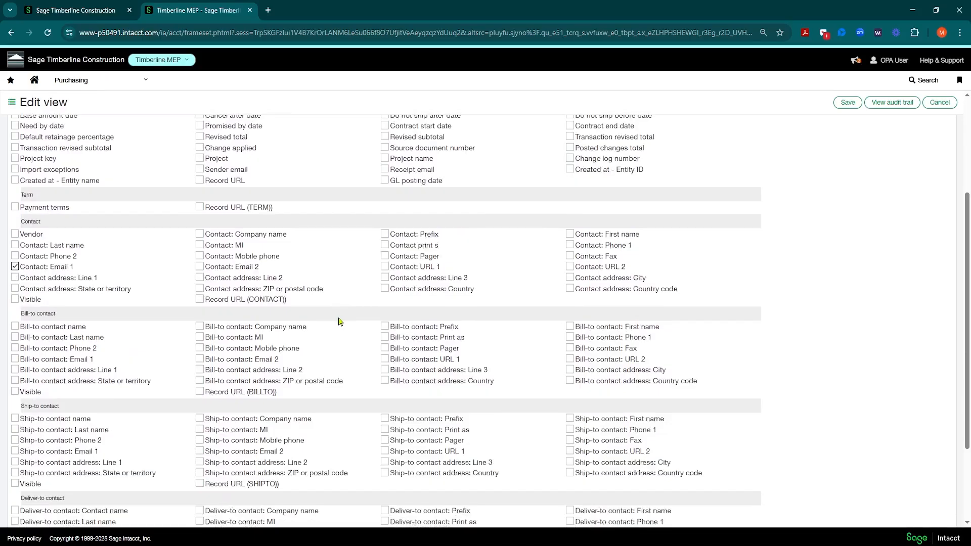
left_click(570, 246)
scroll(249, 302, "down", 3)
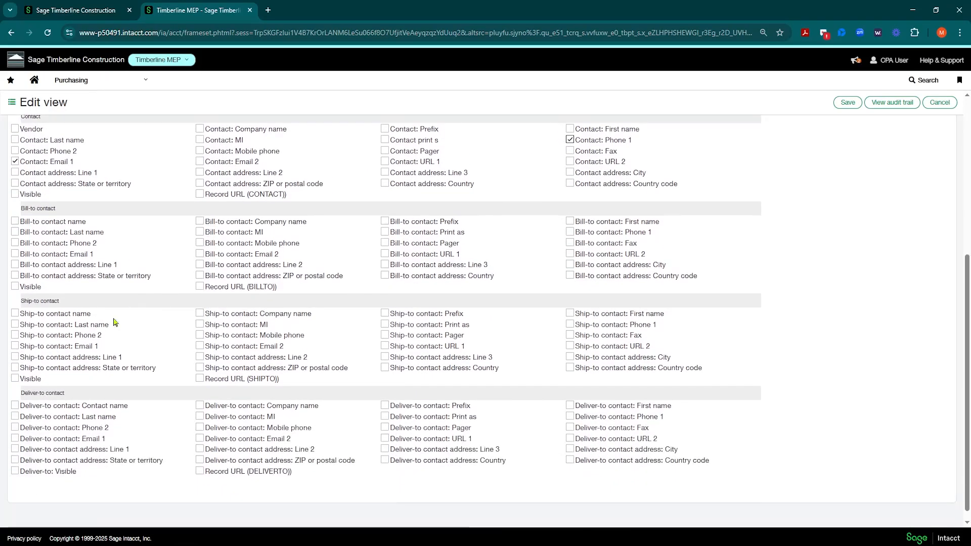
scroll(236, 380, "up", 6)
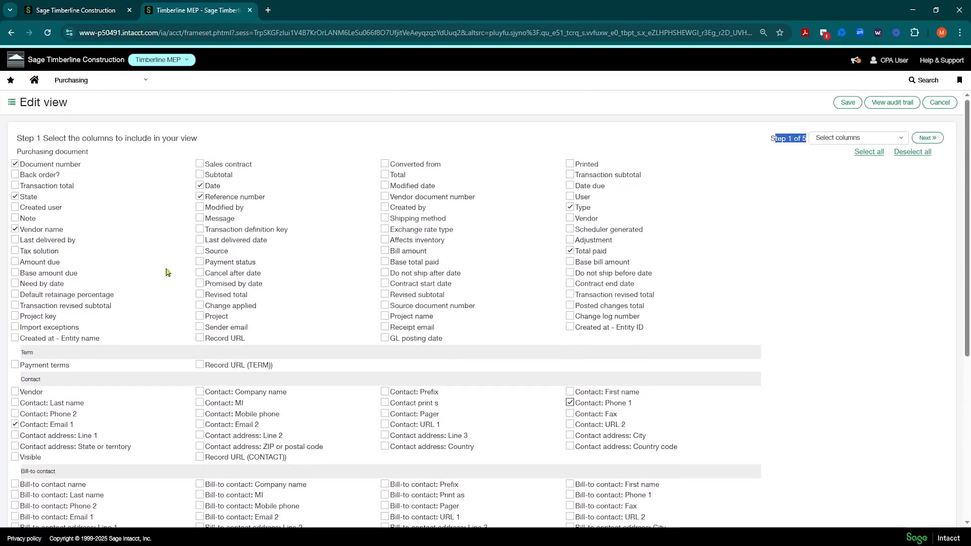
left_click(201, 316)
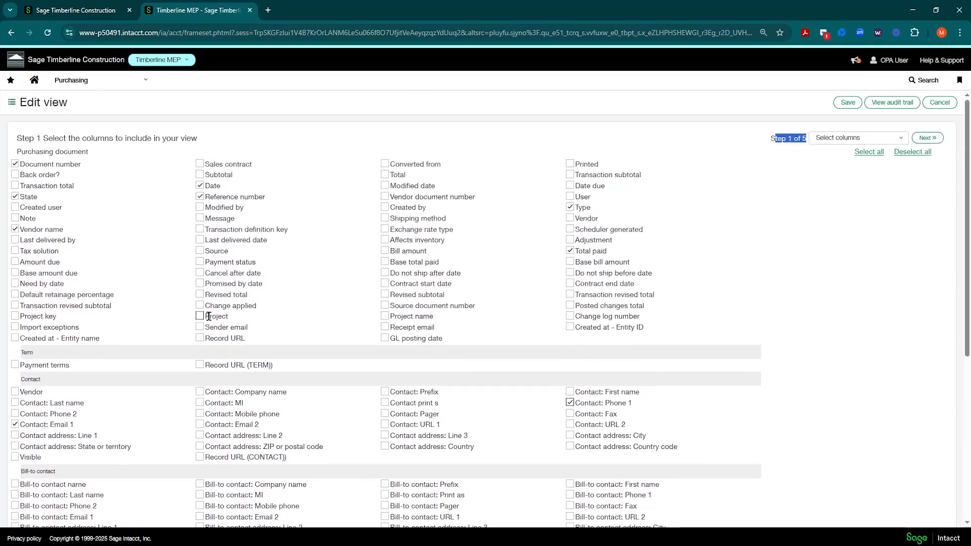
left_click(385, 316)
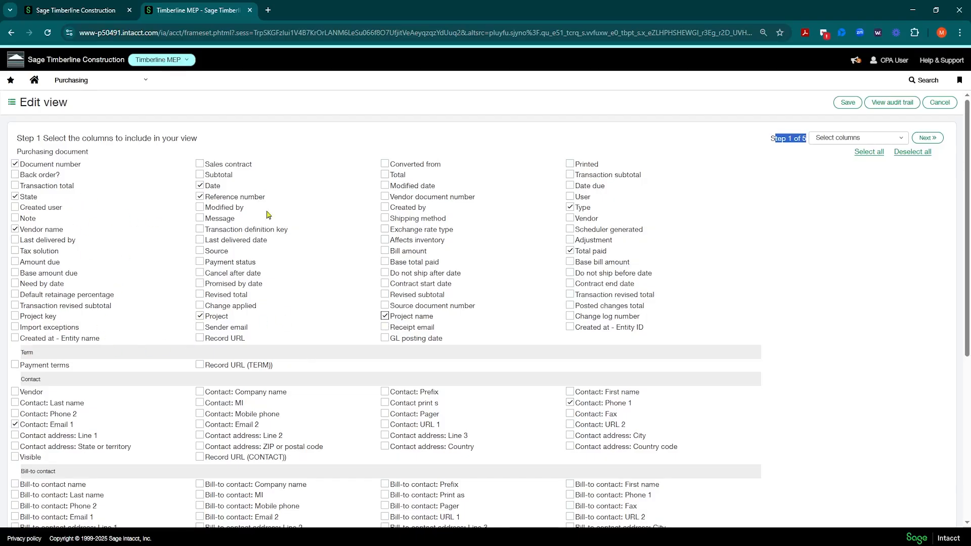
Reorder the view's column sequence so Project comes first and Project name second
left_click(907, 141)
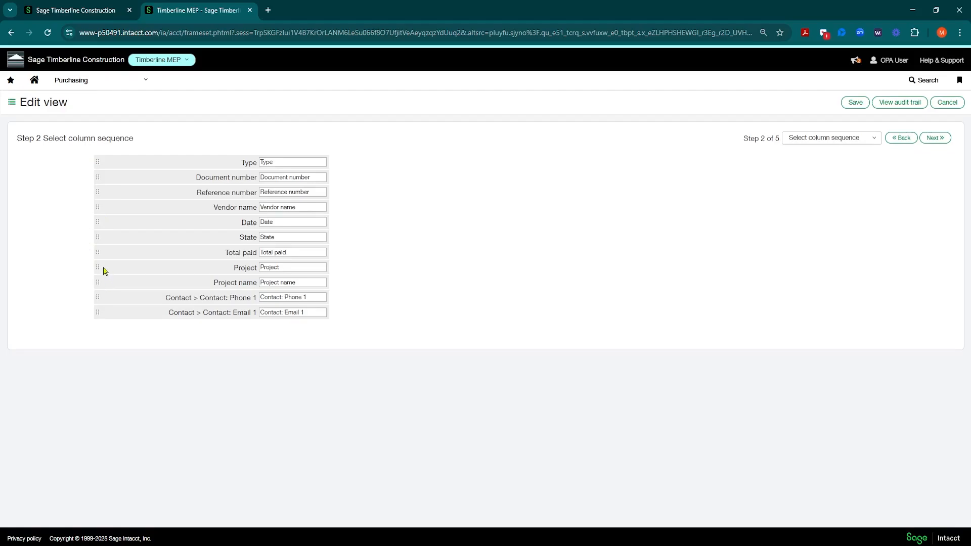
left_click_drag(98, 271, 100, 163)
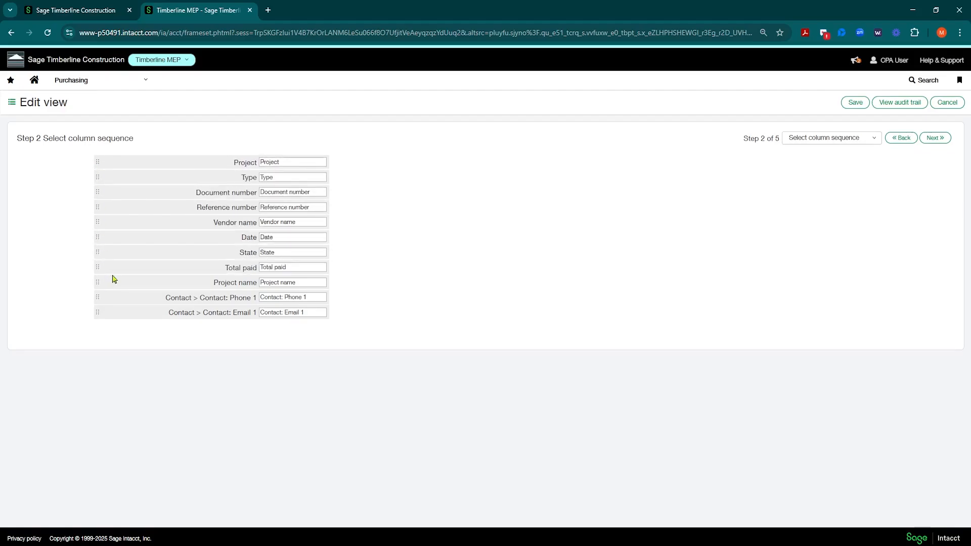
left_click_drag(100, 285, 102, 177)
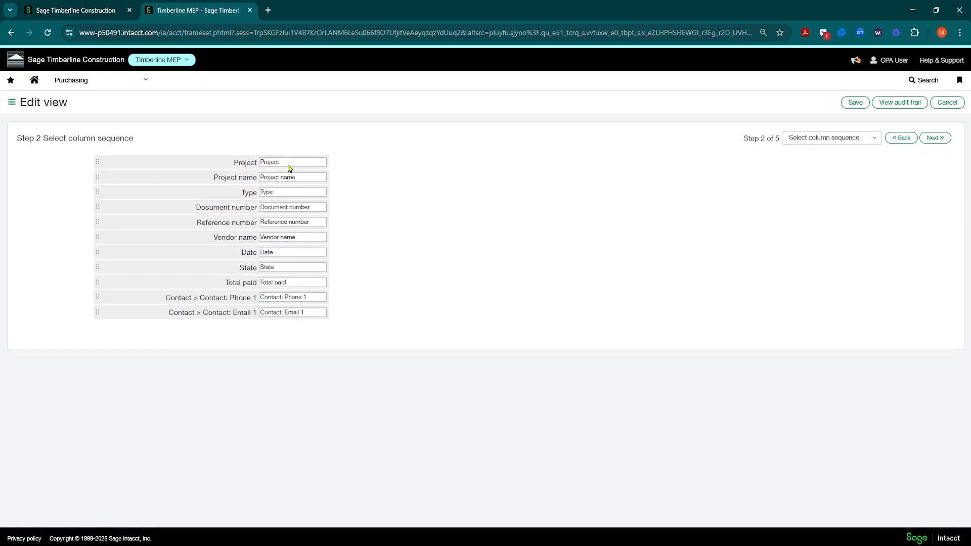
Relabel the Contact: Phone 1 column as Phone and the Contact: Email 1 column as Email
left_click(318, 297)
left_click_drag(318, 297, 235, 295)
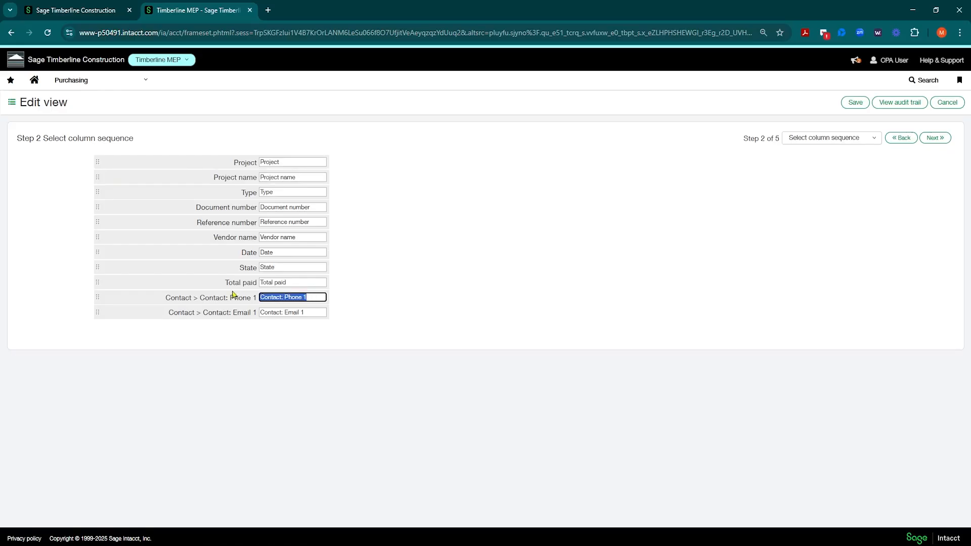
type("Phone")
key("Tab")
type("Em")
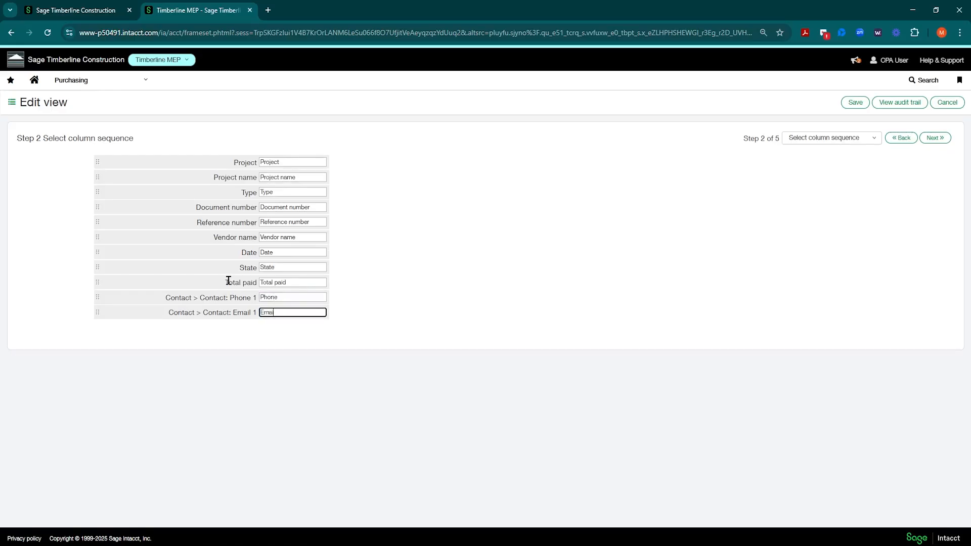
left_click(411, 234)
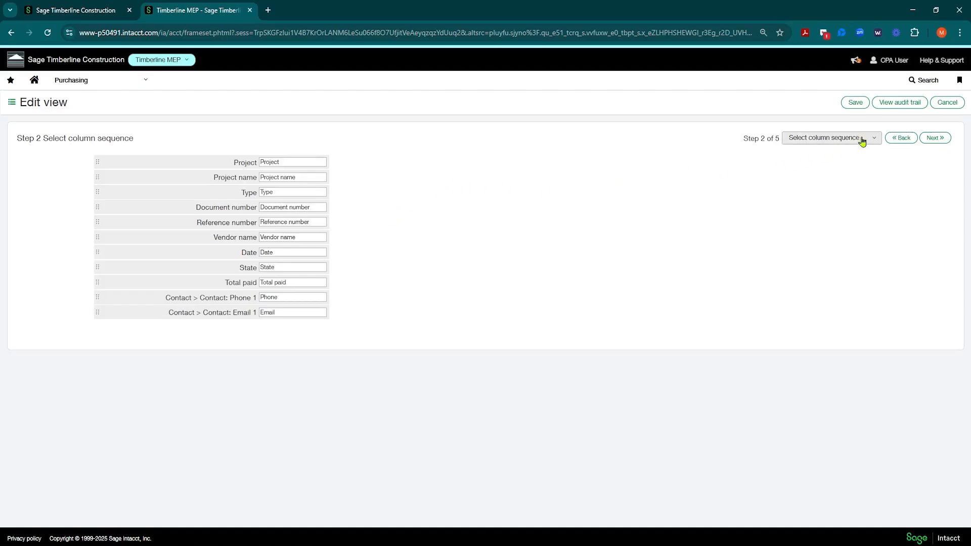
Add a view filter on State with the operator Does not equal and the value Converted
left_click(878, 143)
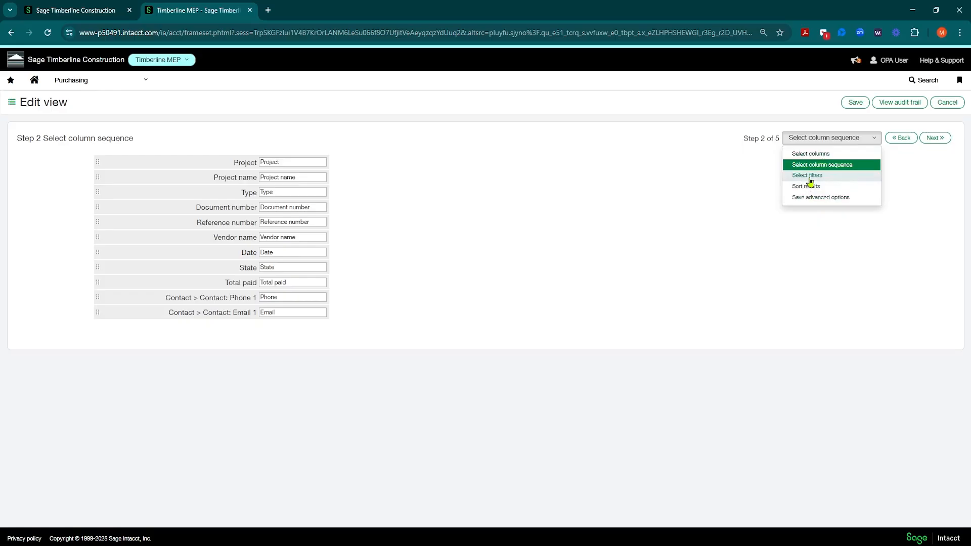
left_click(723, 158)
left_click(938, 142)
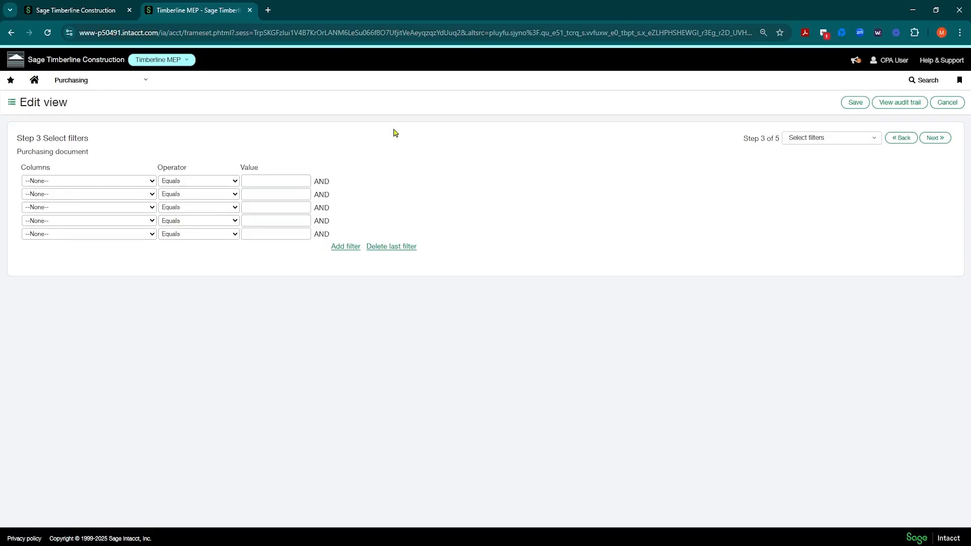
left_click(152, 181)
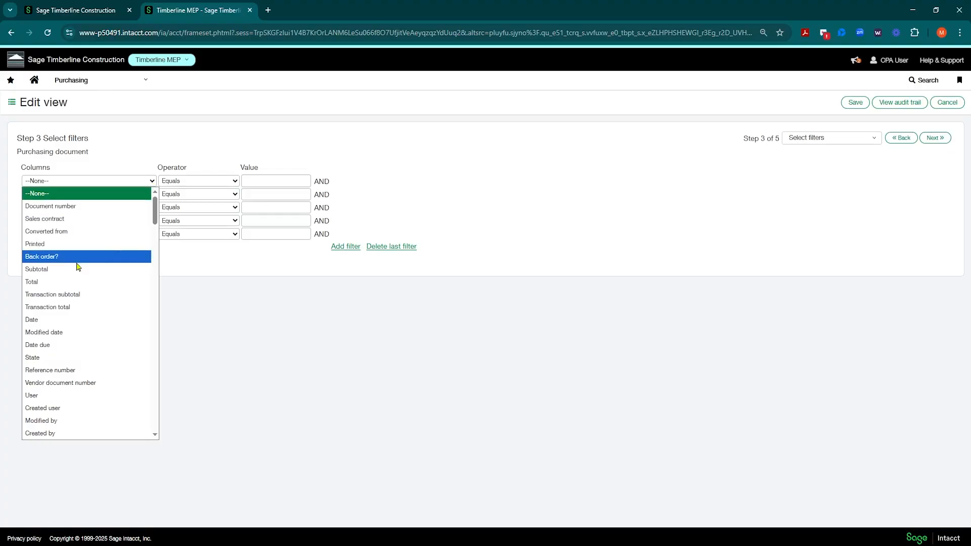
left_click(37, 361)
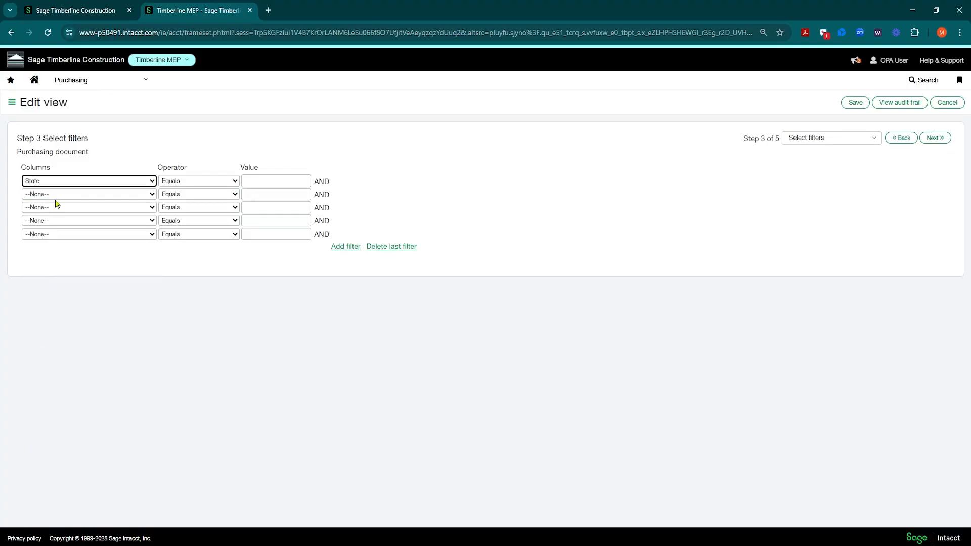
left_click(235, 182)
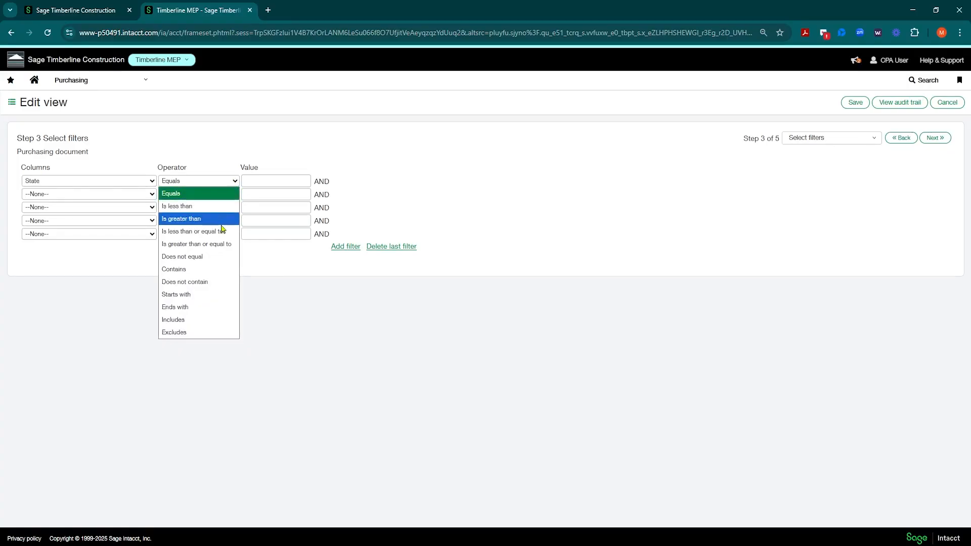
left_click(192, 261)
left_click(251, 182)
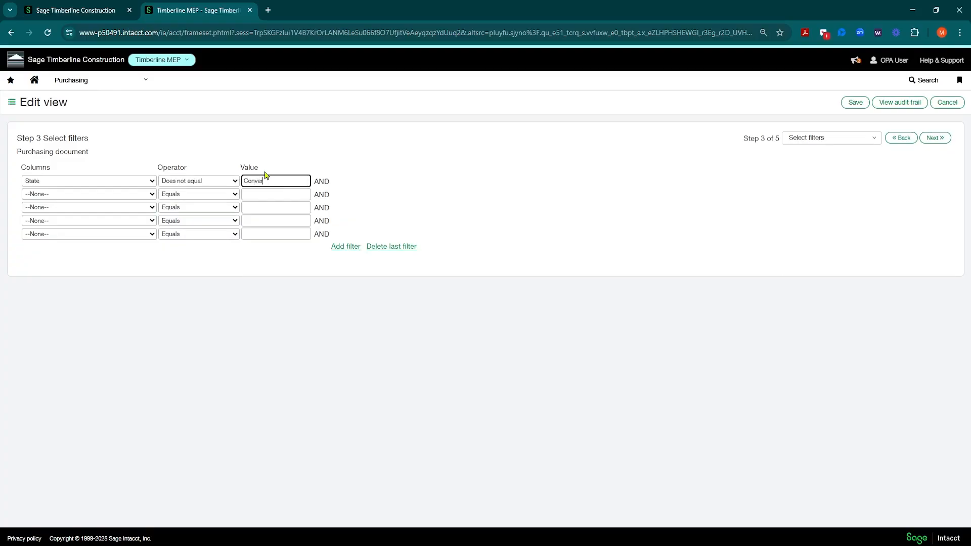
left_click(414, 170)
Sort the view's results by Project ascending first and Date ascending second, and proceed to the view description step
left_click(934, 138)
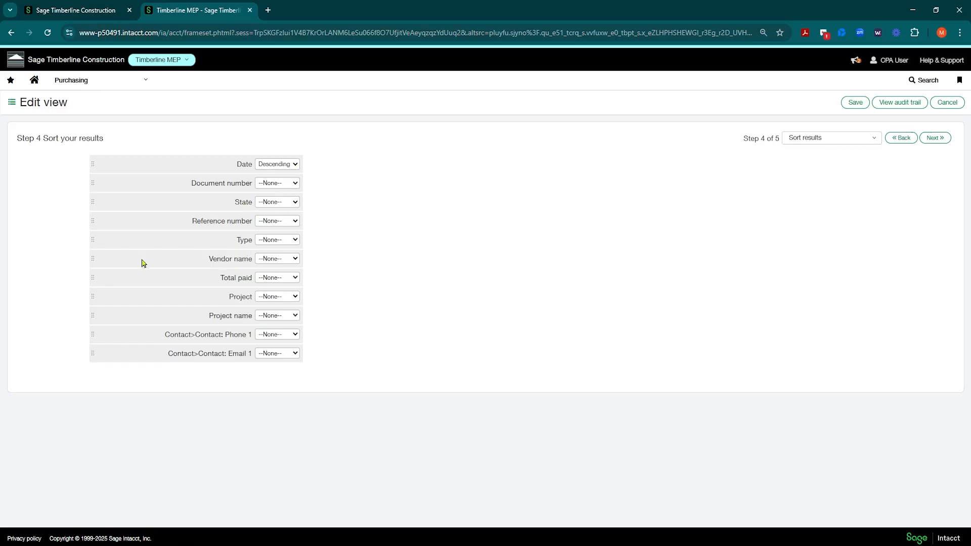
left_click_drag(93, 300, 113, 164)
left_click(295, 165)
left_click(282, 189)
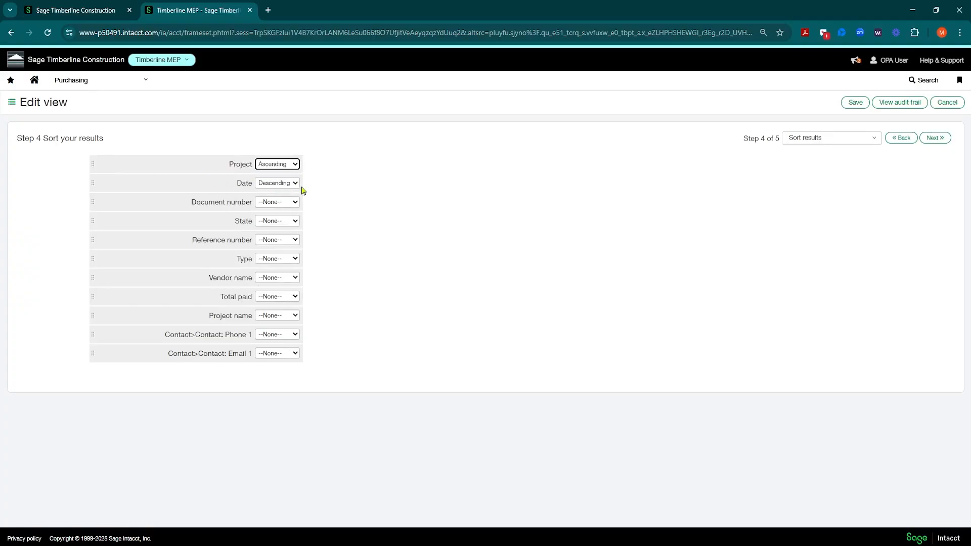
left_click(296, 183)
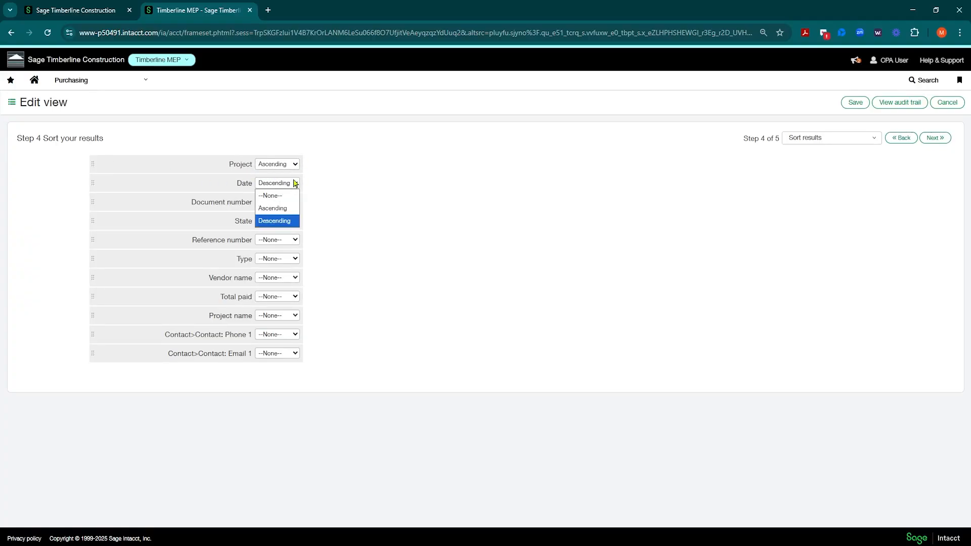
left_click(271, 209)
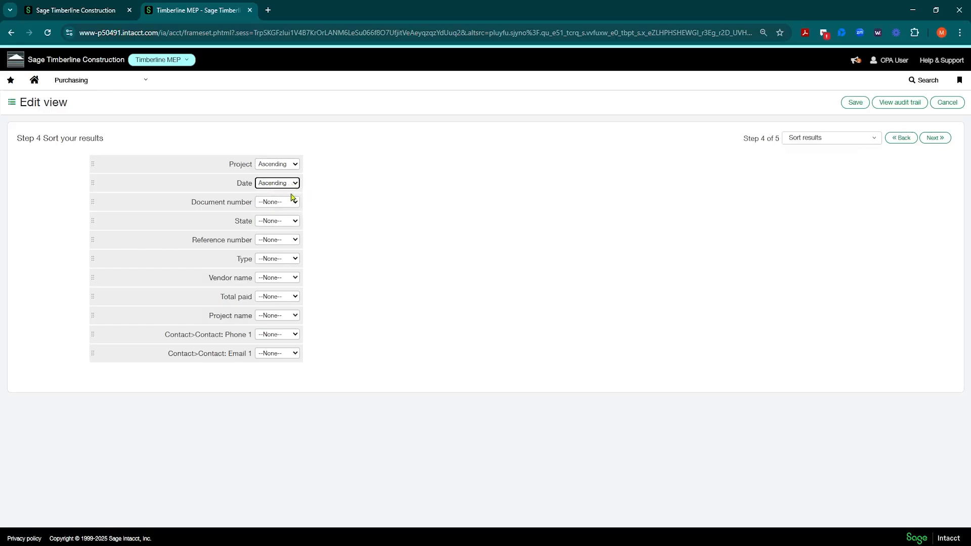
left_click(935, 138)
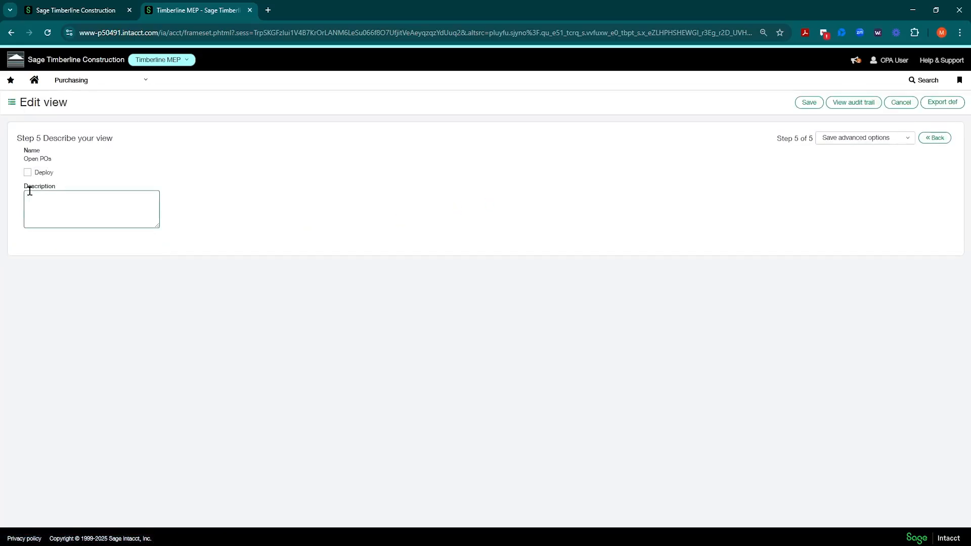
Save the Open POs view from its description step and look through the resulting purchase order list
left_click(45, 199)
left_click(27, 174)
left_click(42, 202)
left_click(809, 106)
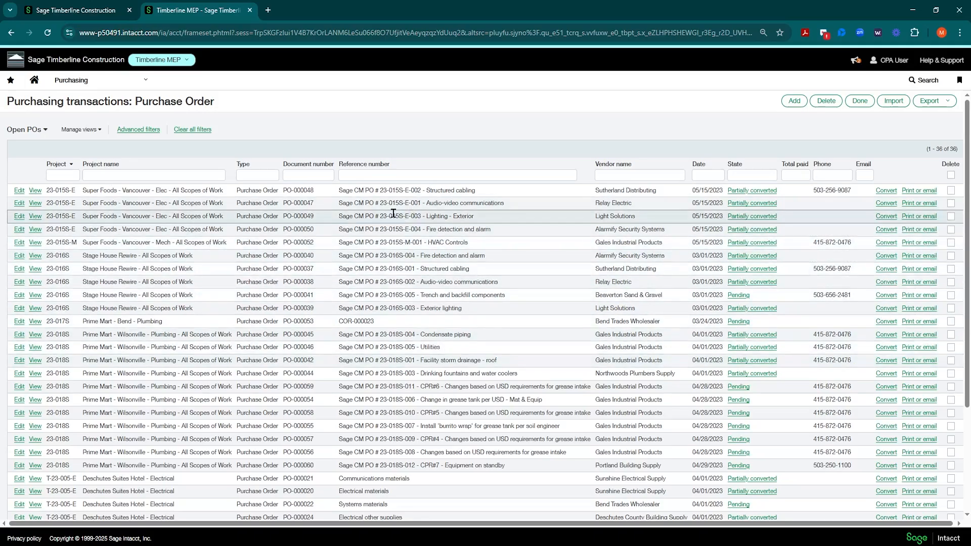
scroll(498, 218, "down", 4)
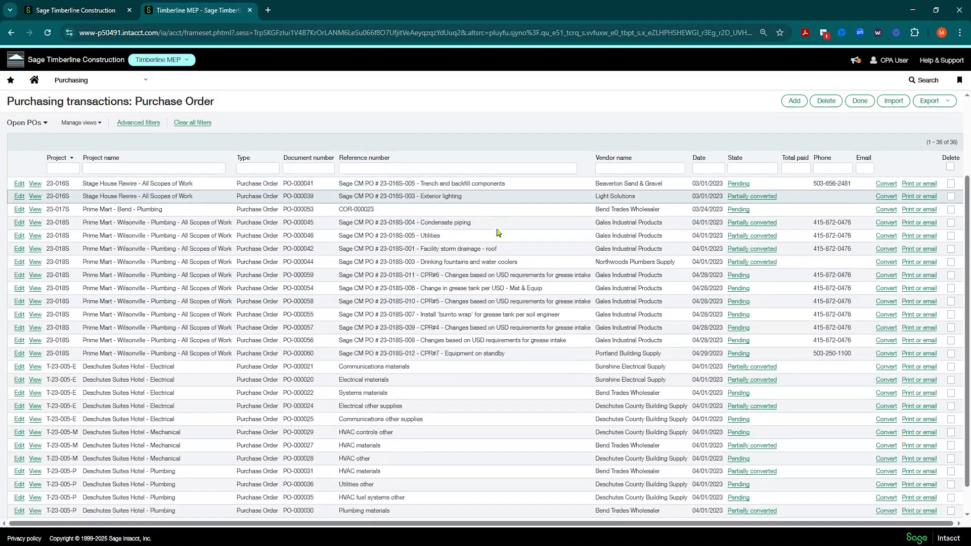
scroll(496, 238, "up", 4)
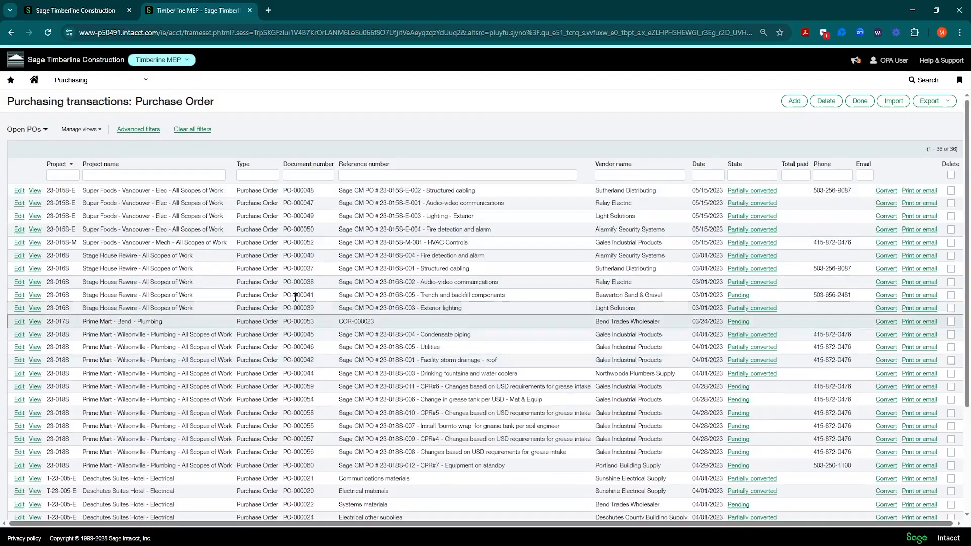
Switch the purchase order list to the All view for comparison and return to the Open POs view
left_click(39, 131)
left_click(19, 144)
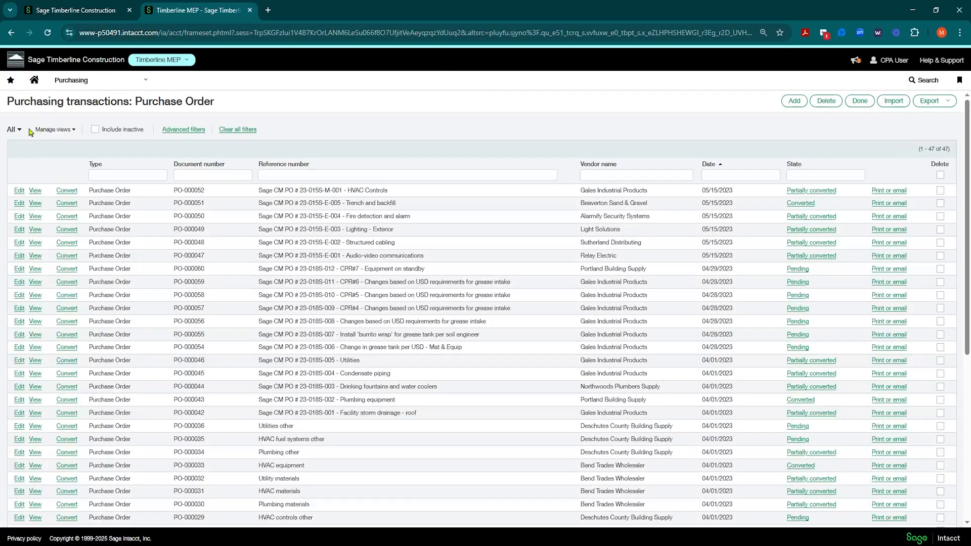
left_click(19, 130)
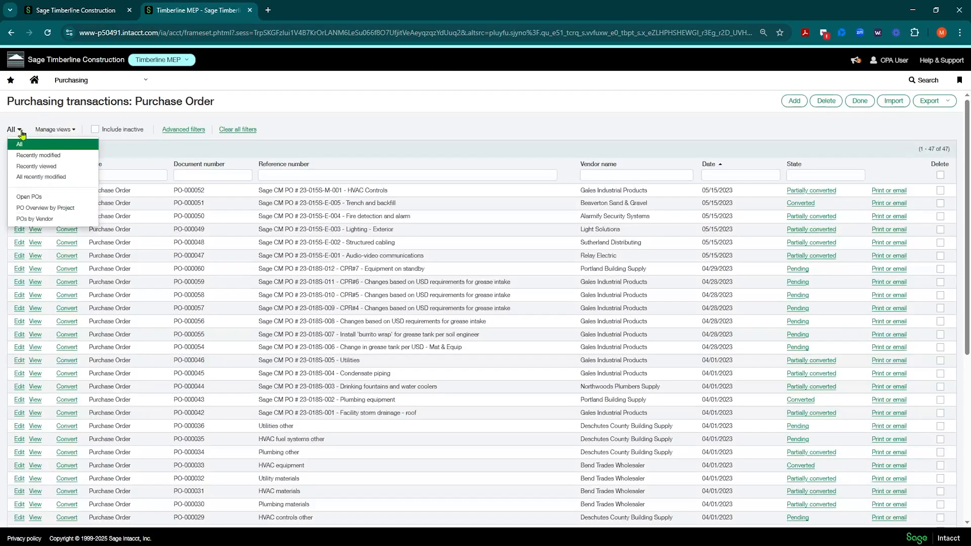
left_click(29, 197)
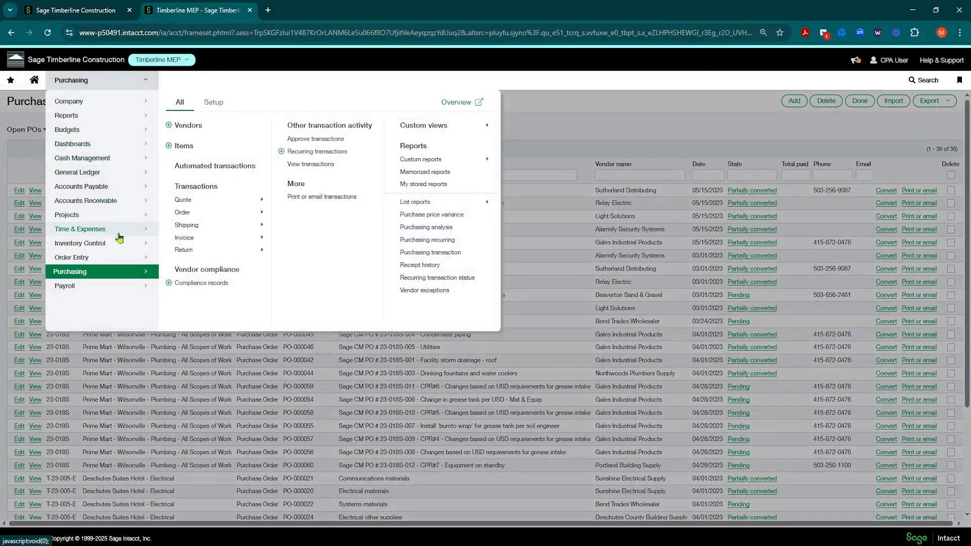
Open the Projects list and display it with the All view
left_click(104, 217)
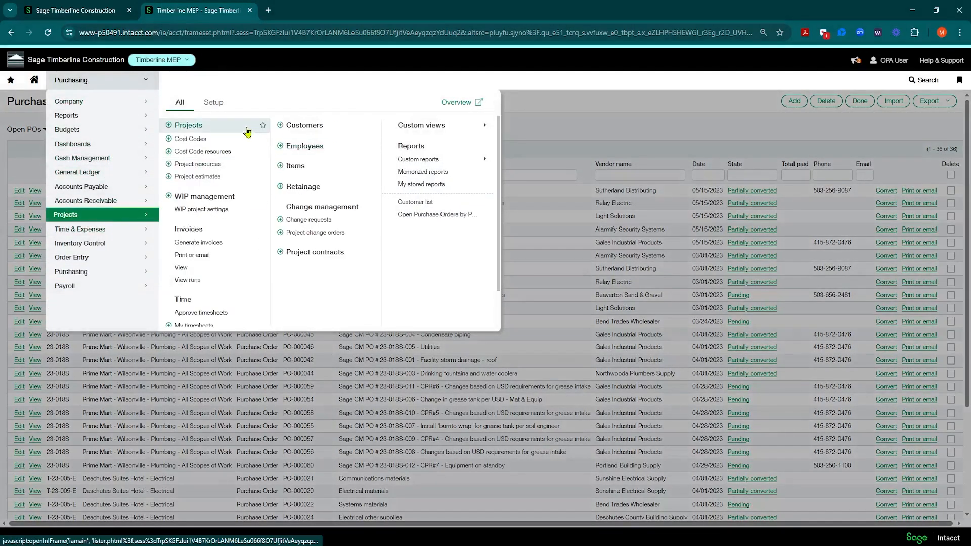
left_click(195, 128)
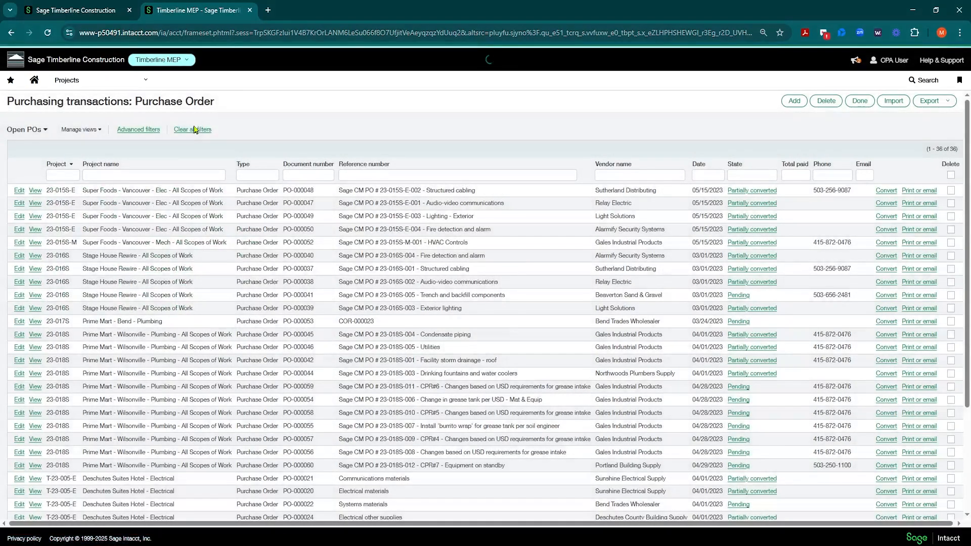
left_click(99, 130)
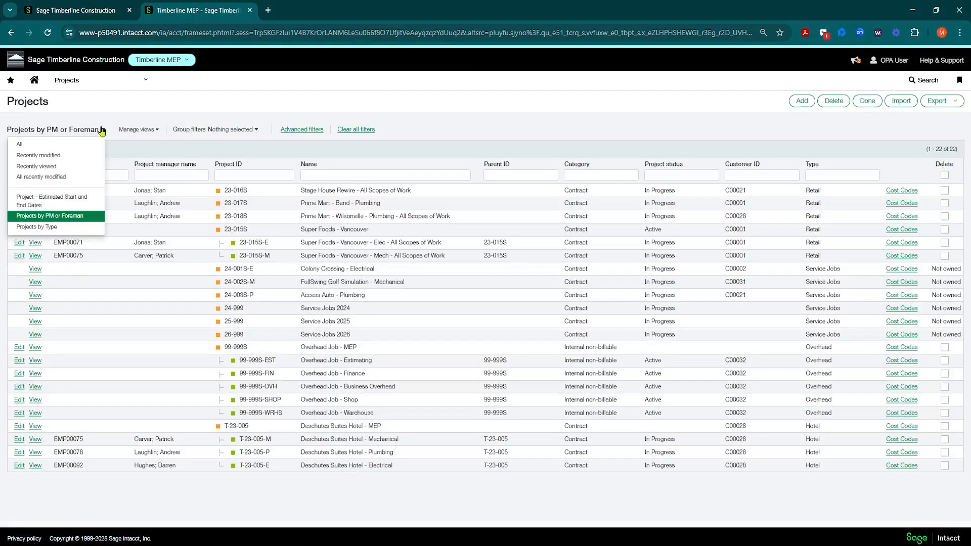
left_click(30, 144)
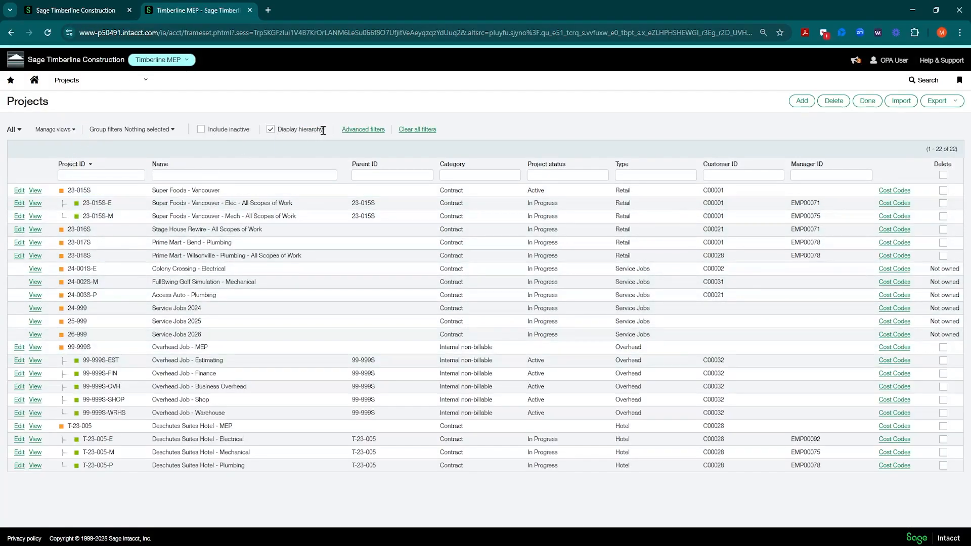
Examine the parent and child projects under 23-015S, turning the hierarchy display off and on again to compare
left_click_drag(323, 131, 279, 130)
left_click_drag(88, 191, 94, 199)
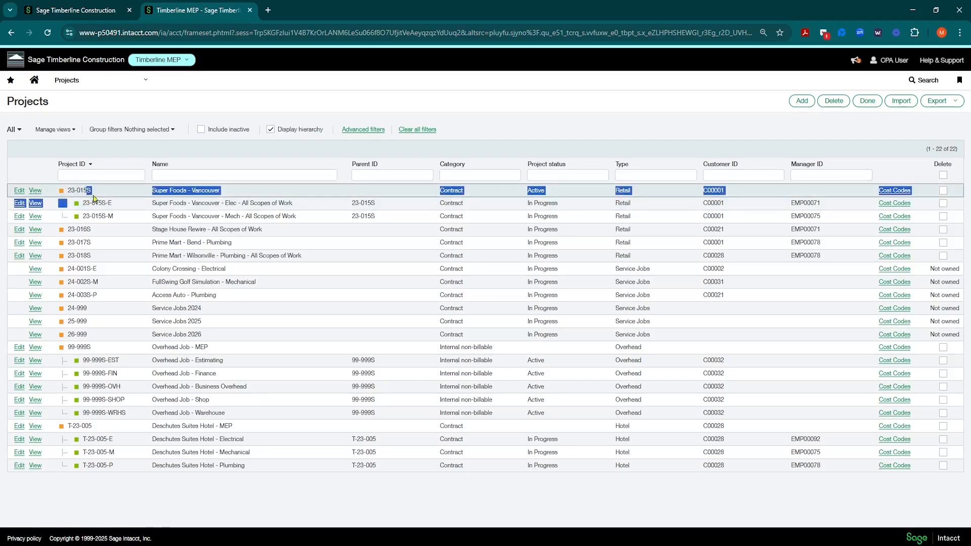
left_click(163, 189)
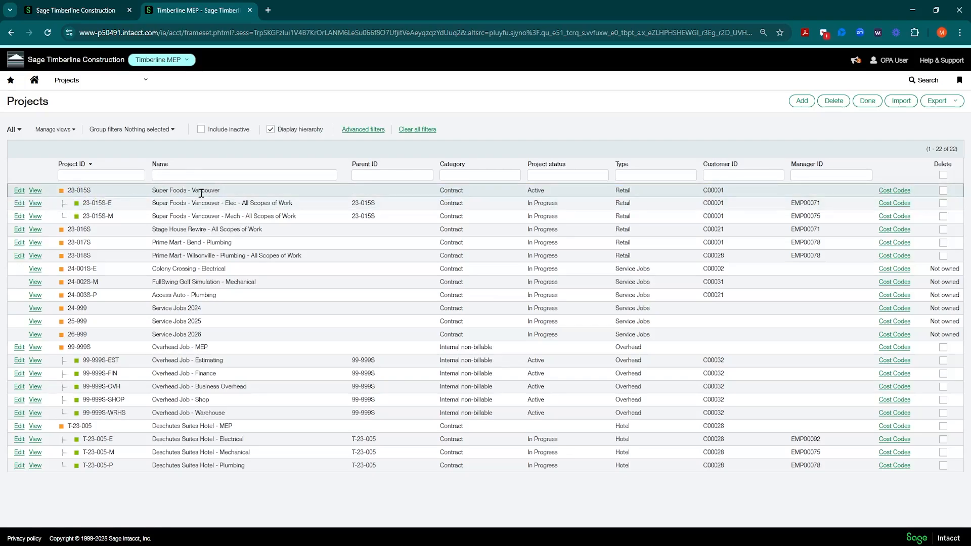
left_click_drag(83, 203, 118, 218)
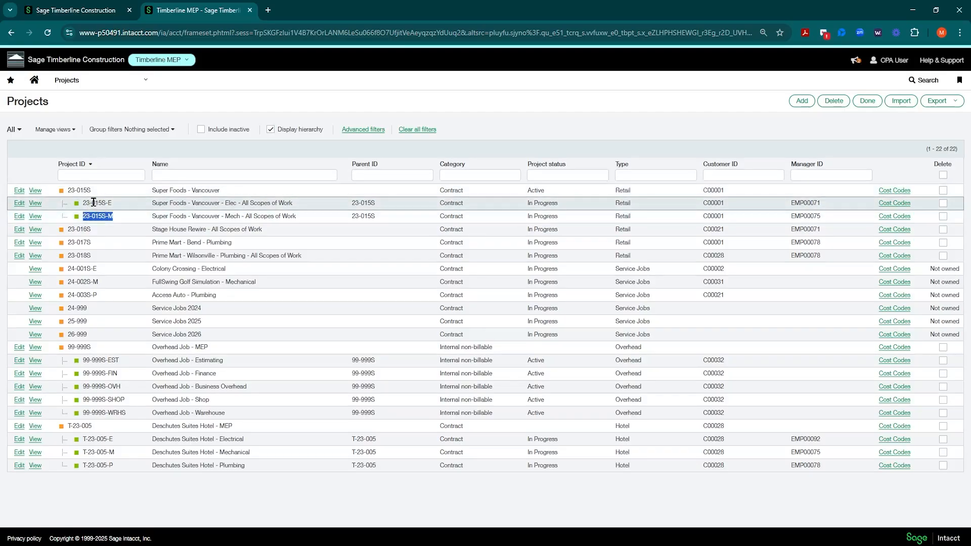
left_click(271, 129)
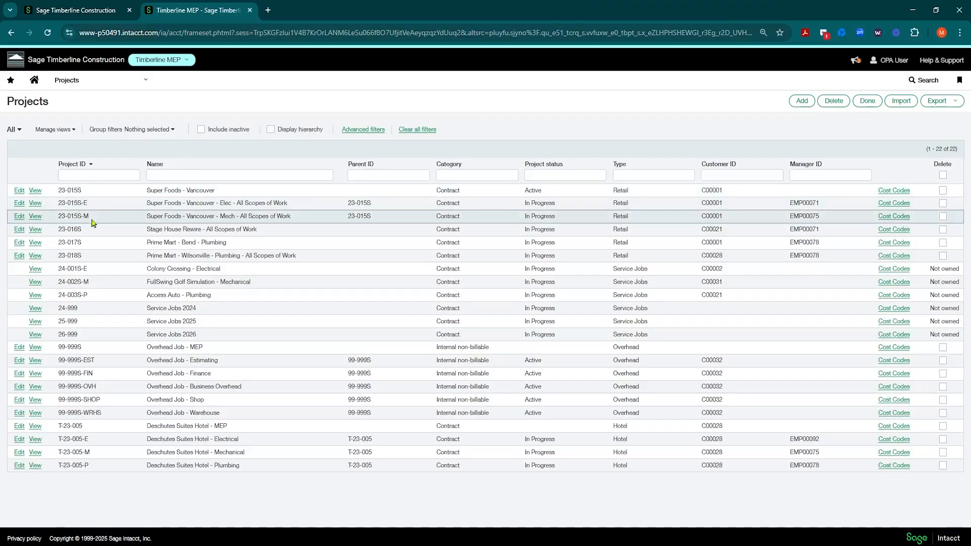
left_click(271, 129)
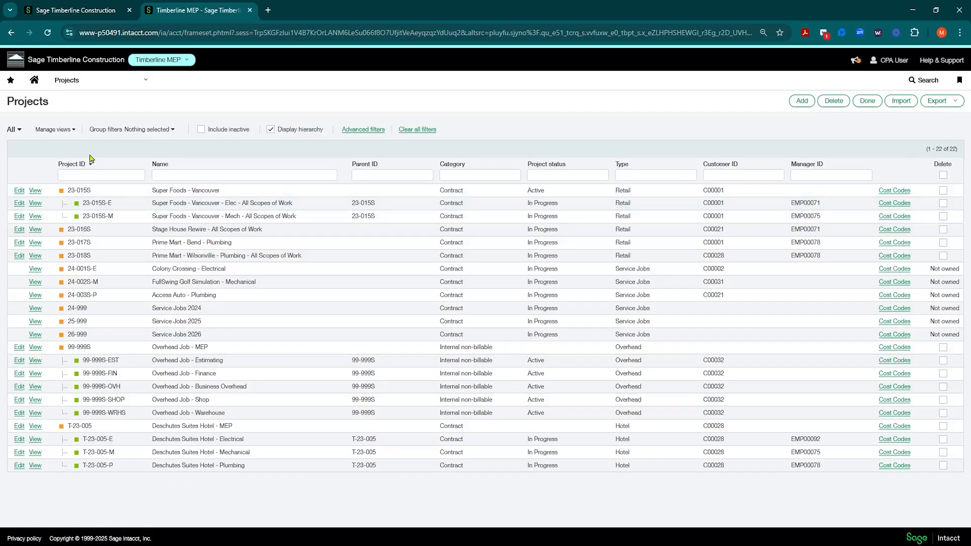
Switch the Projects list to the Projects by PM or Foreman view and examine the manager ID and name columns
left_click(20, 134)
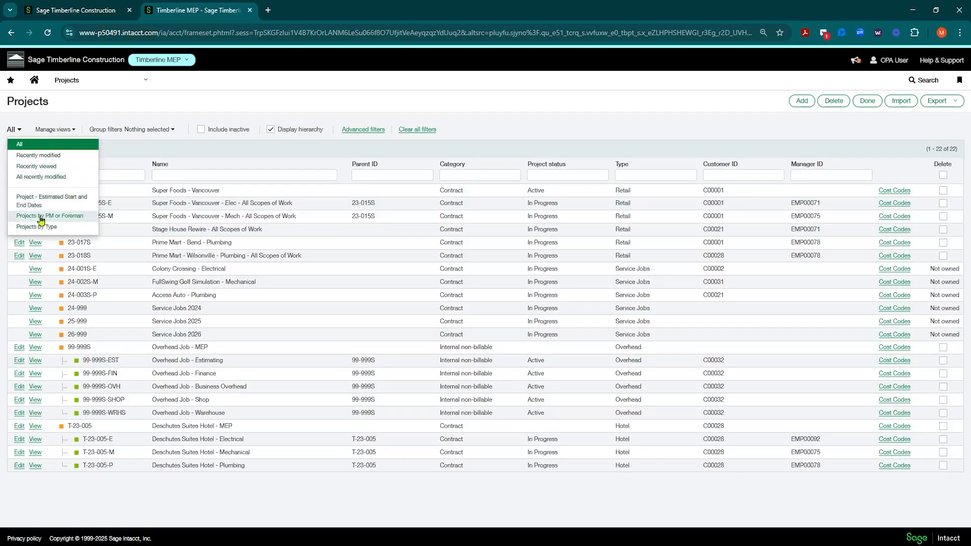
left_click(56, 217)
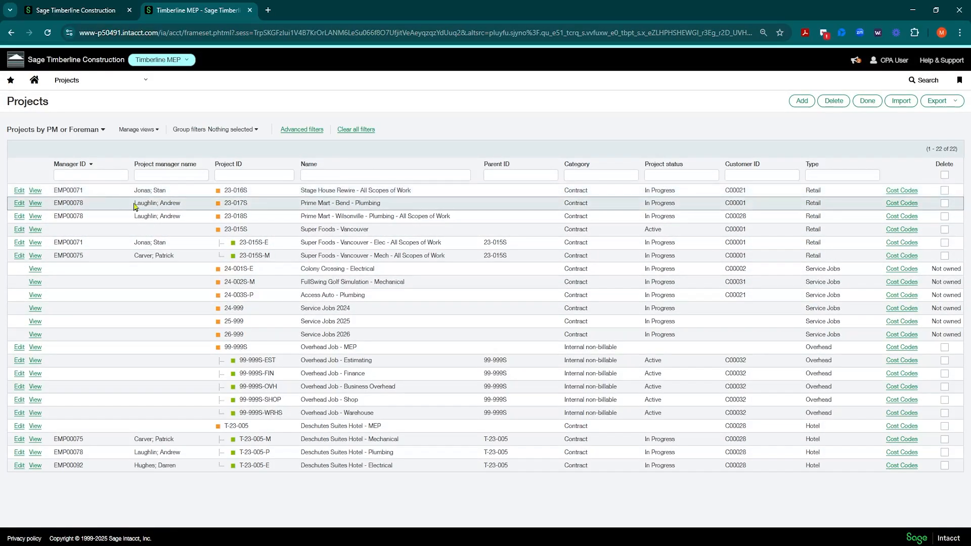
left_click_drag(136, 203, 191, 205)
left_click_drag(85, 203, 52, 205)
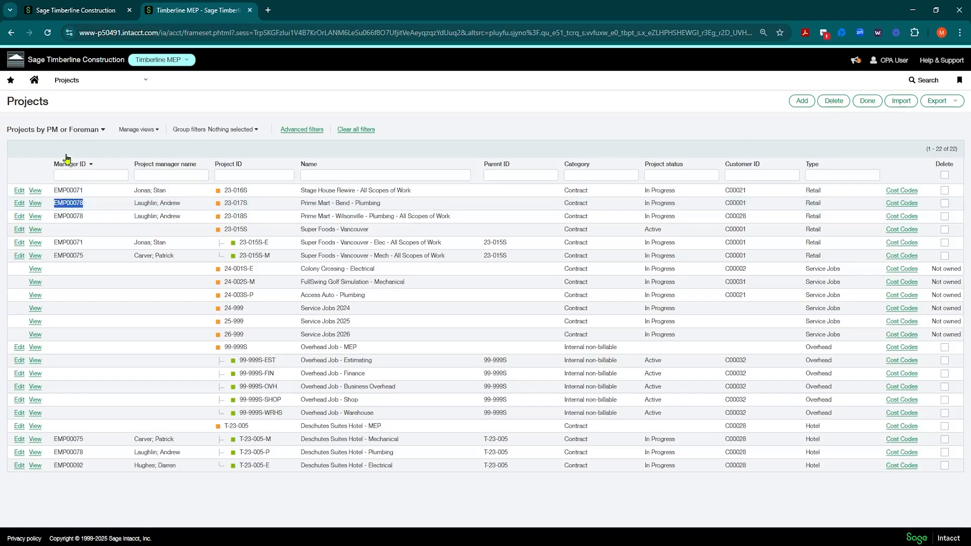
Try to save a copy of the Projects by PM or Foreman view as My Projects (AL), and return to the list
left_click(103, 131)
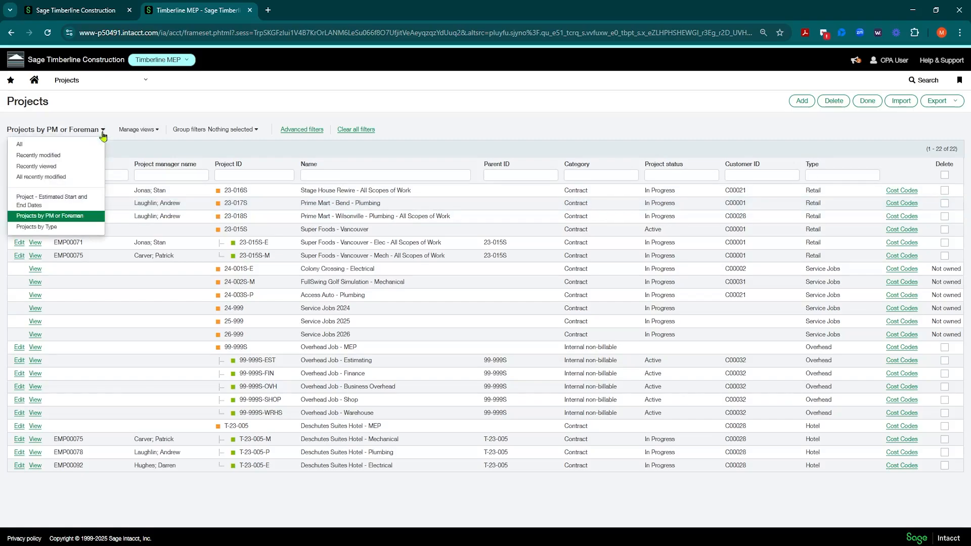
left_click(139, 130)
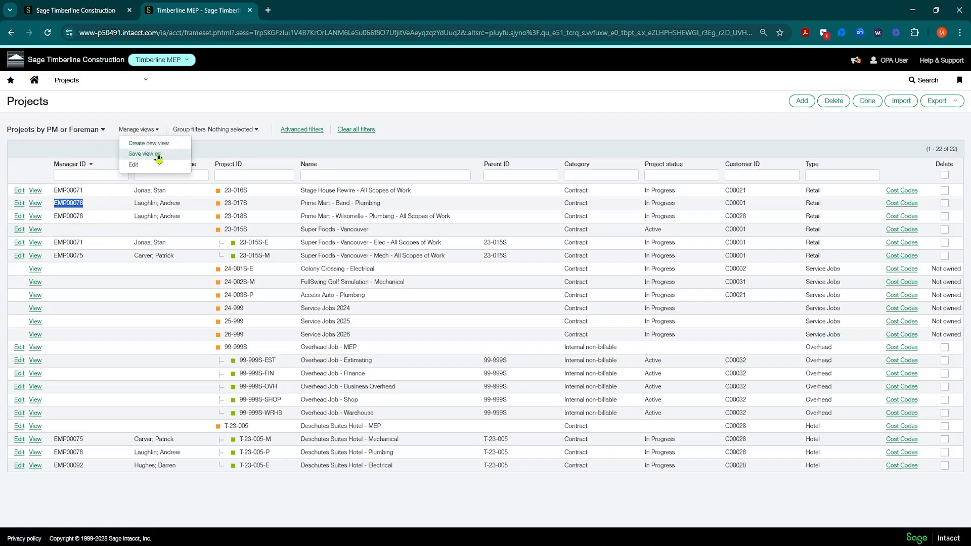
left_click(159, 159)
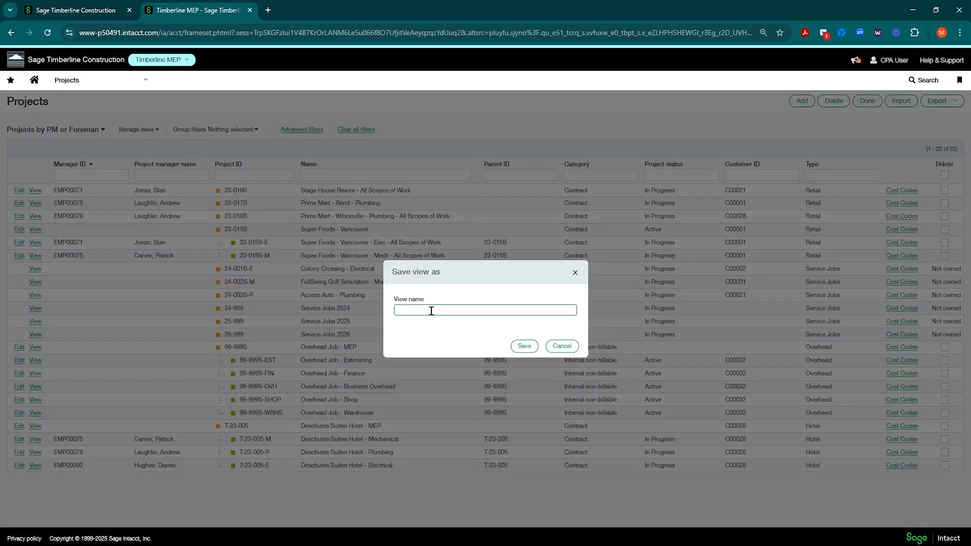
type("My Projects (AL")
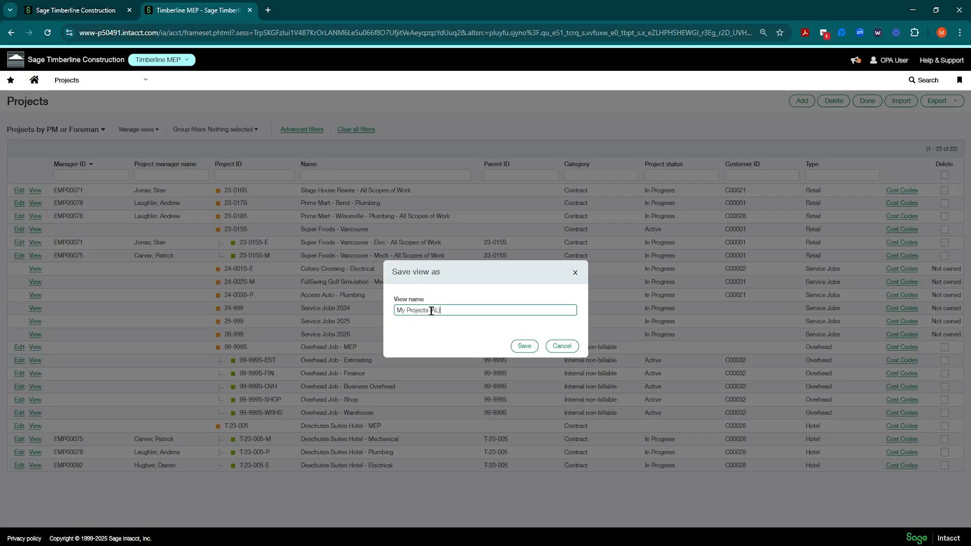
left_click(525, 346)
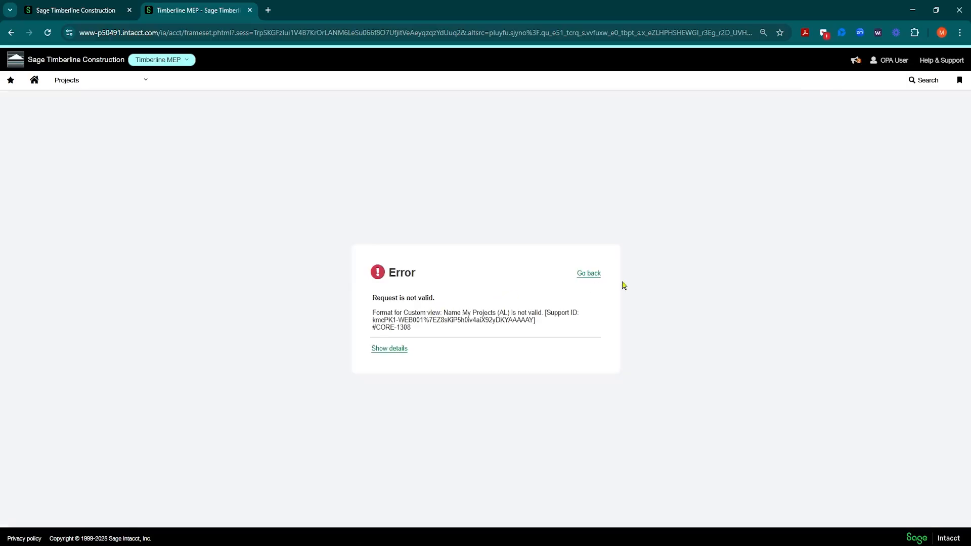
left_click(591, 275)
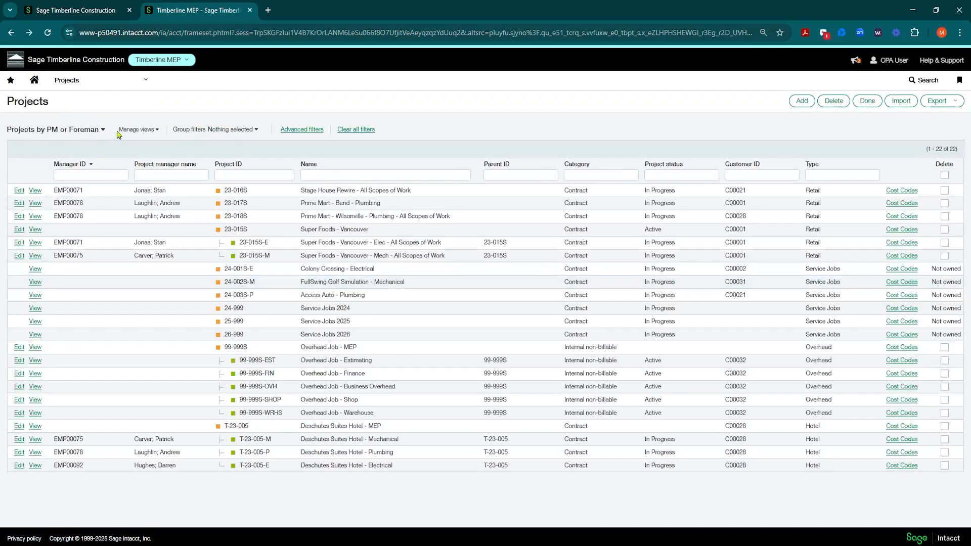
Save a copy of the Projects by PM or Foreman view as My Projects-AL and switch the list to it
left_click(156, 130)
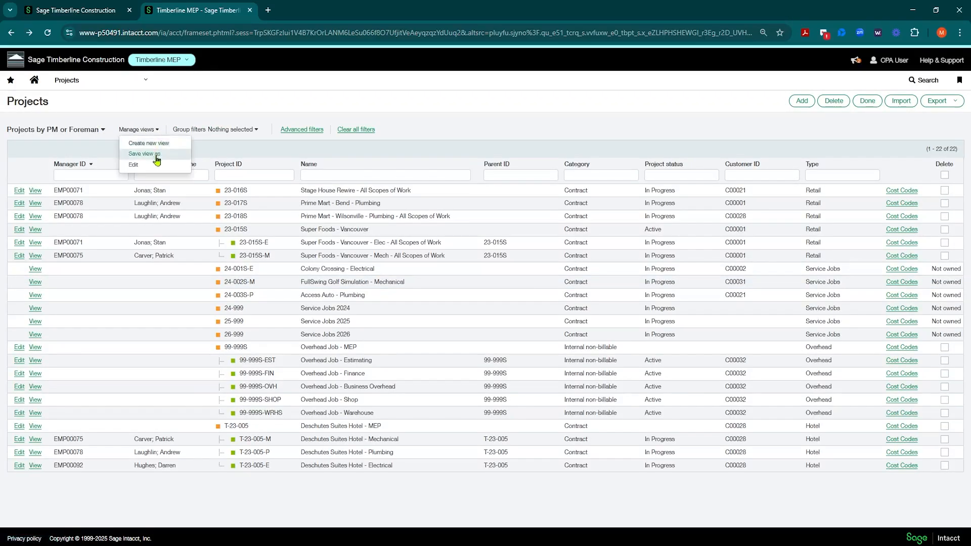
left_click(157, 154)
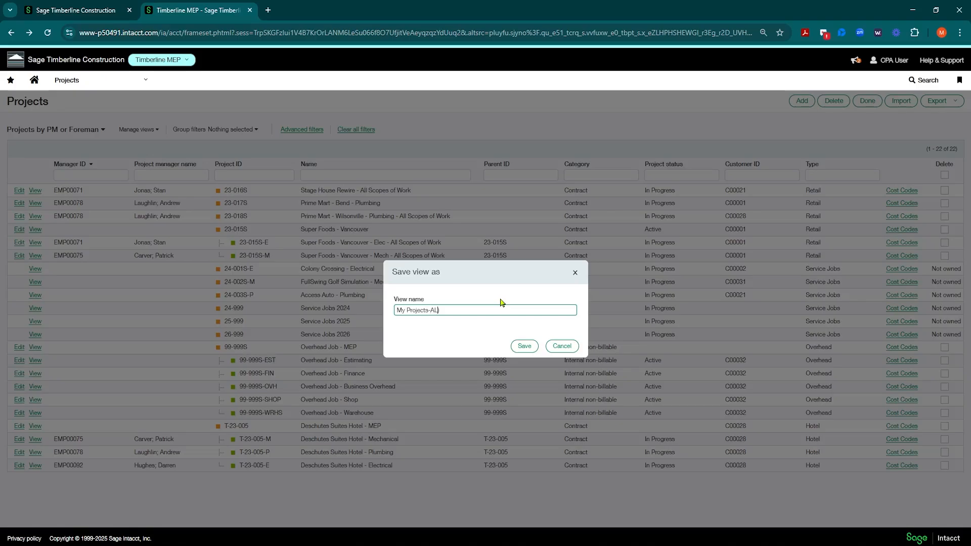
left_click(522, 348)
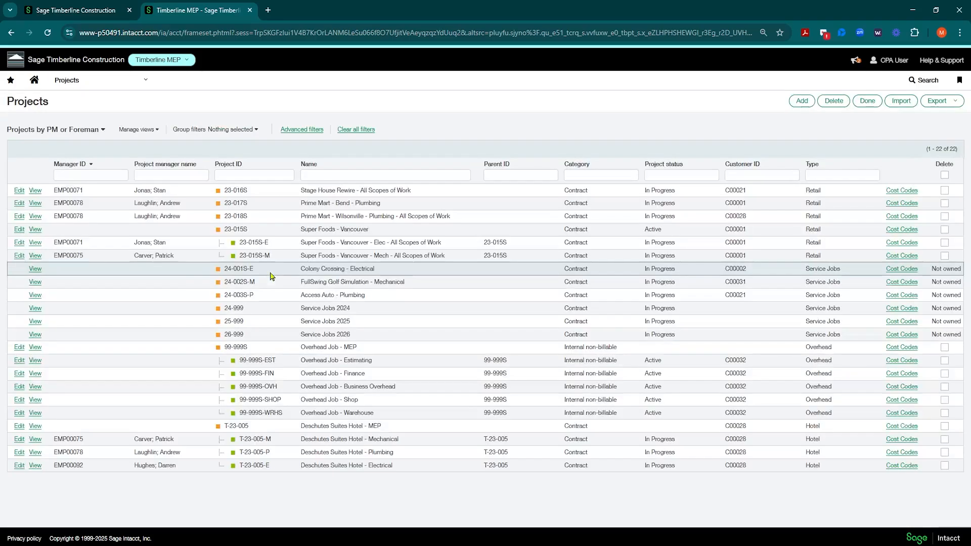
left_click(98, 132)
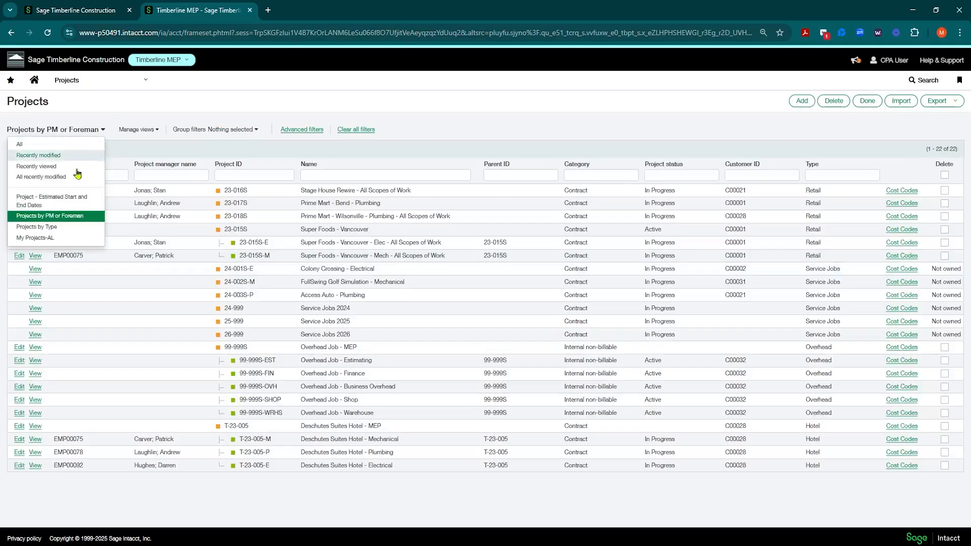
left_click(37, 240)
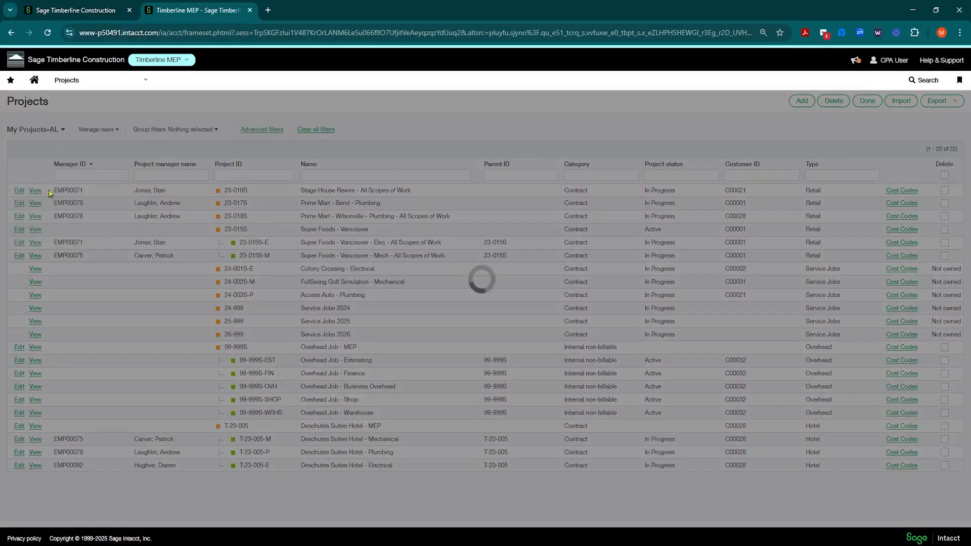
Edit the My Projects-AL view and set its first filter to the Project manager ID column with the Equals operator
left_click(113, 131)
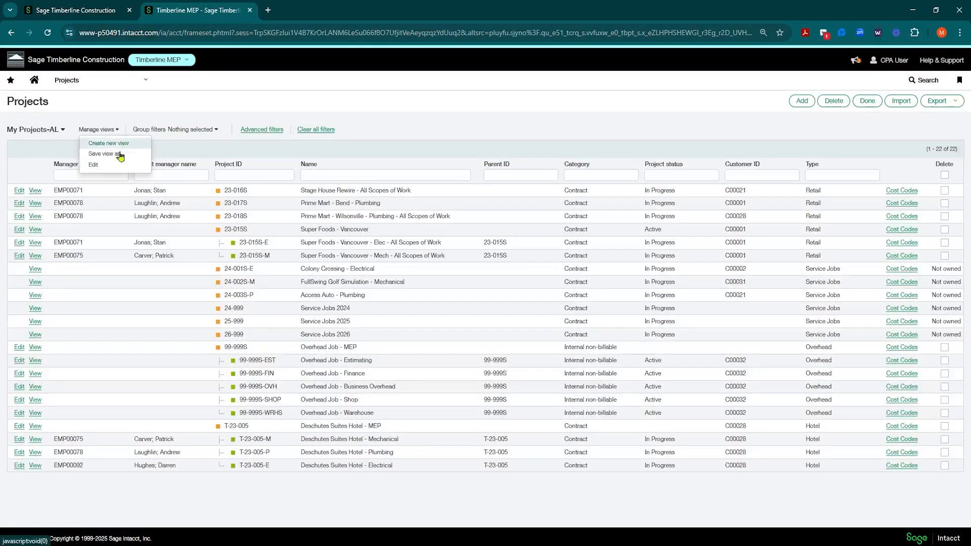
left_click(93, 165)
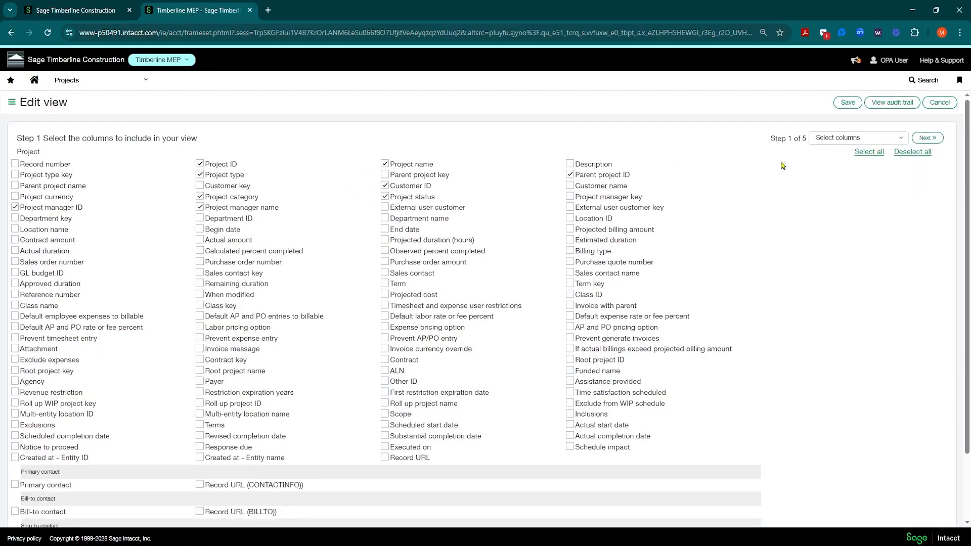
left_click(837, 141)
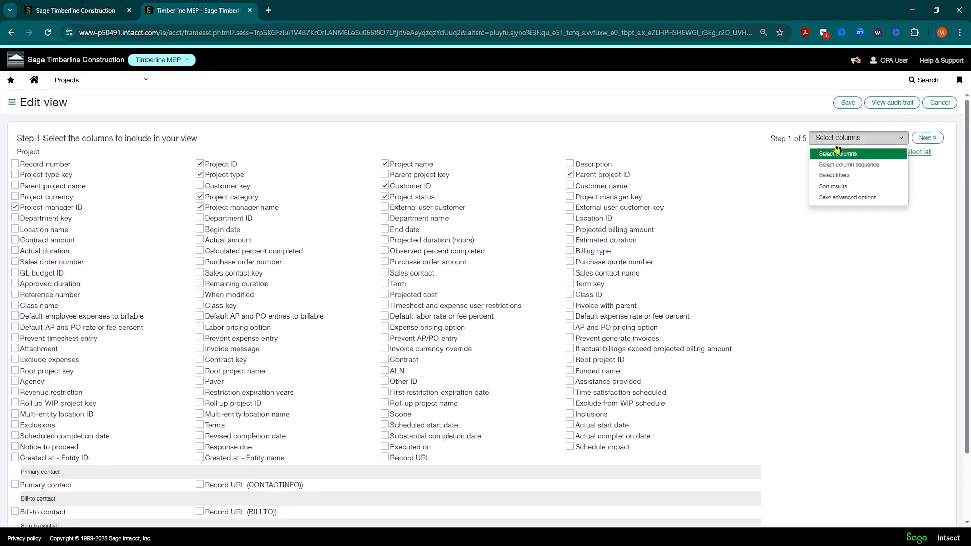
left_click(835, 175)
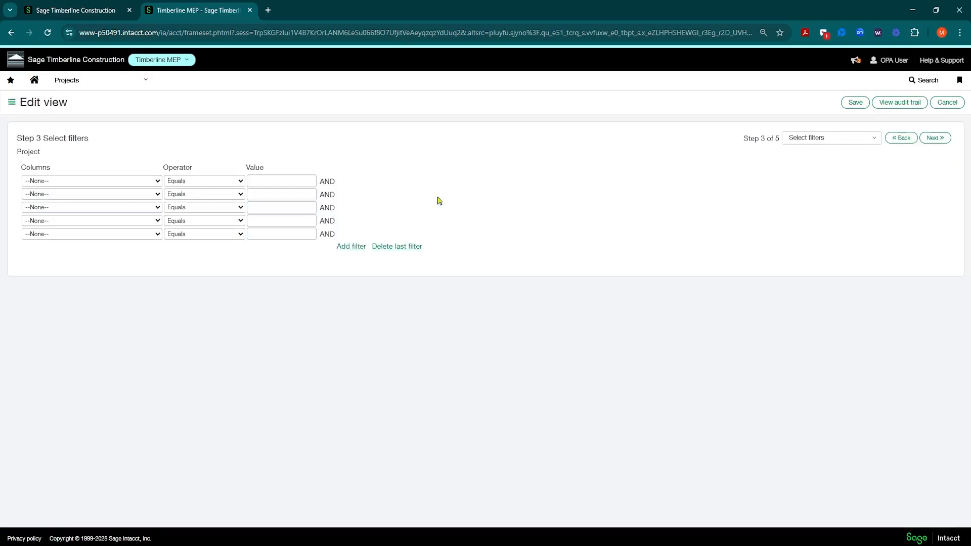
left_click(157, 182)
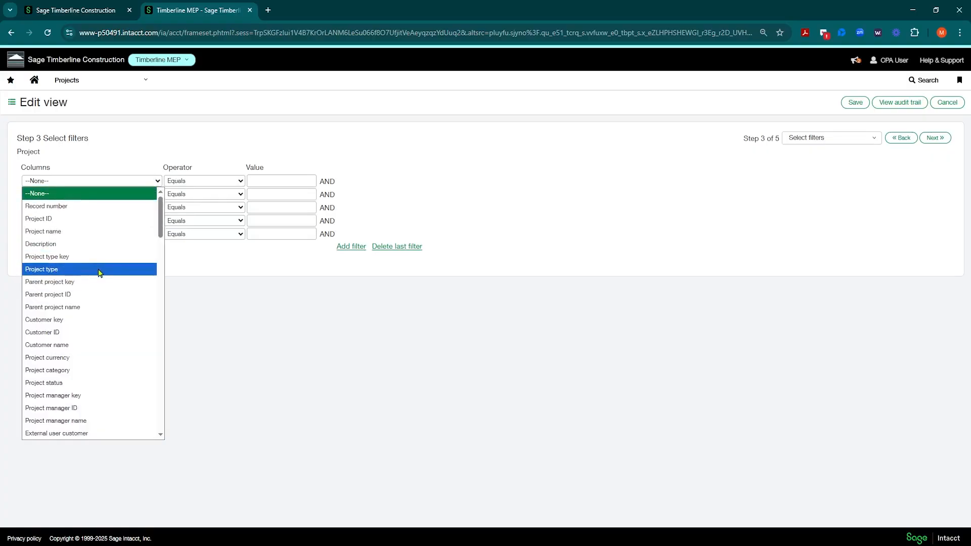
scroll(99, 273, "down", 3)
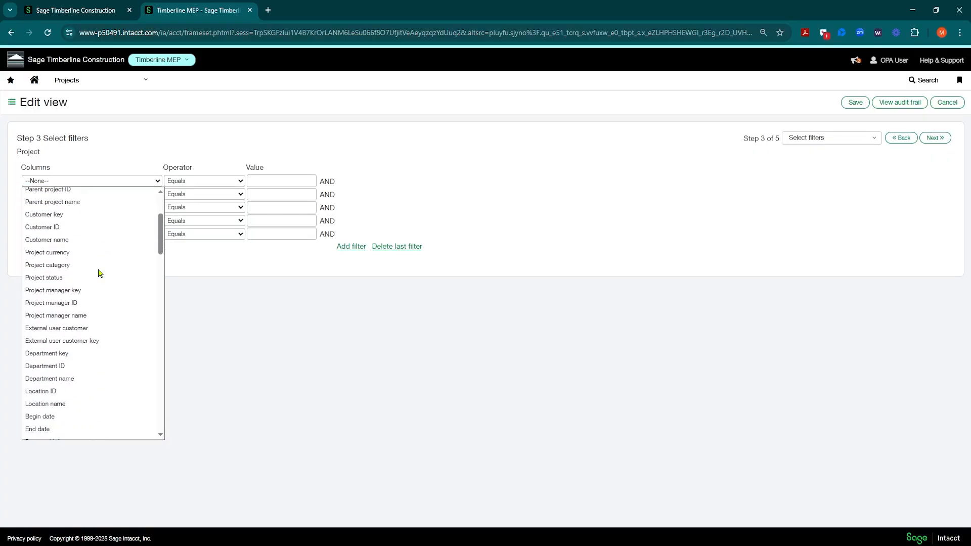
left_click(55, 303)
left_click(272, 181)
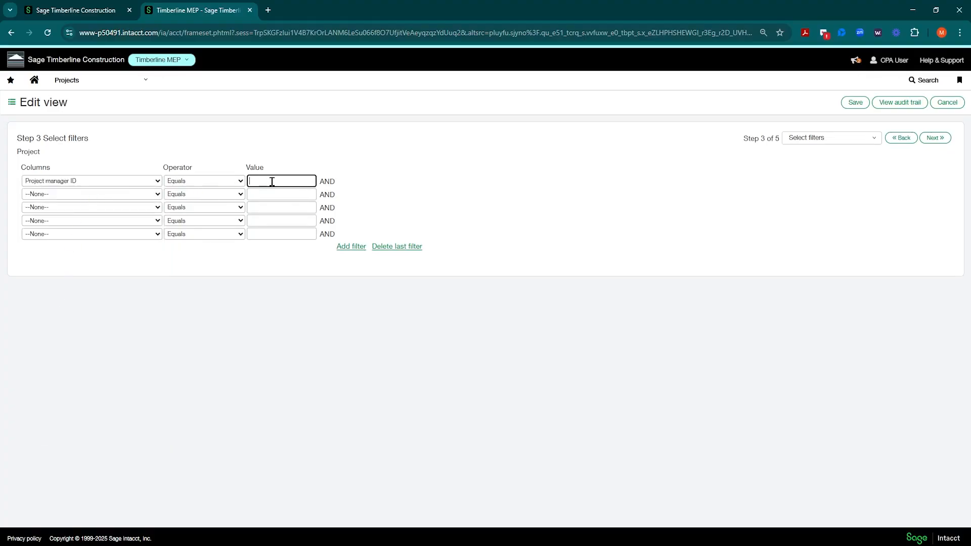
type("national-water-imp")
key("ctrl+a")
key("BackSpace")
Duplicate the browser tab, open the Projects list in the duplicate and copy the manager ID of project 23-017S
right_click(198, 10)
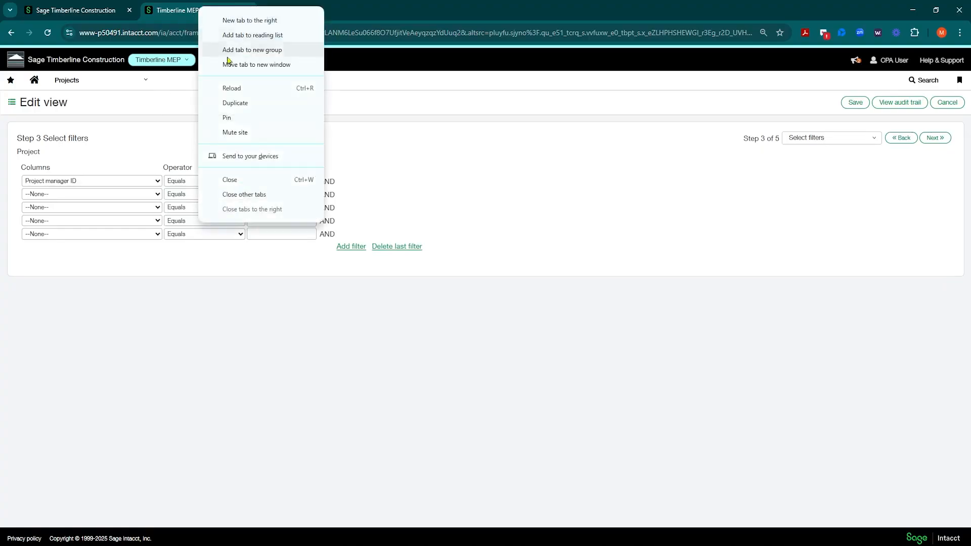
left_click(247, 104)
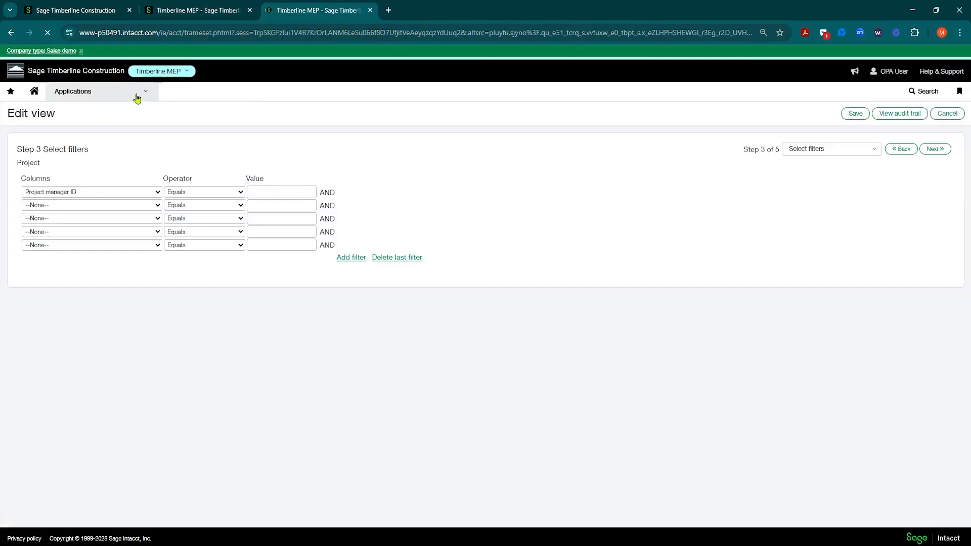
mouse_move(136, 96)
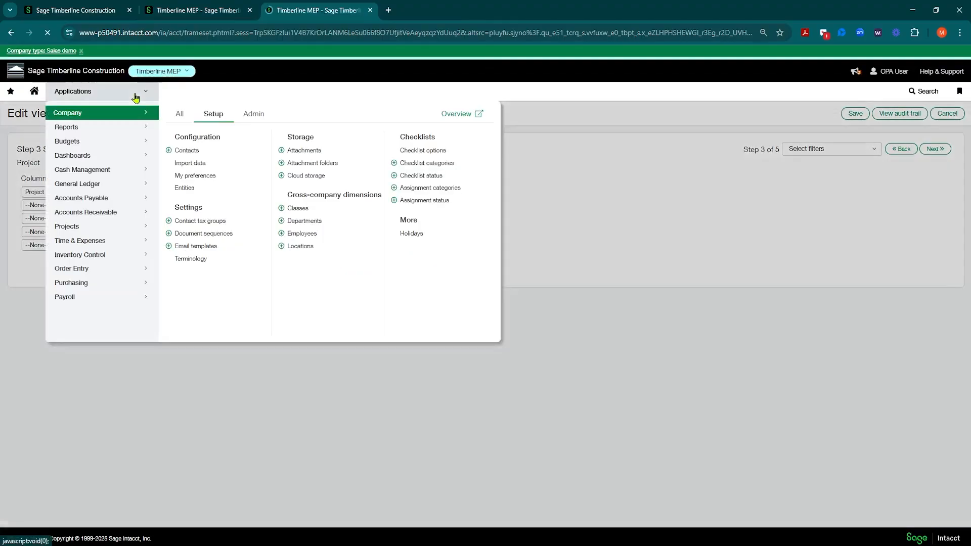
mouse_move(71, 226)
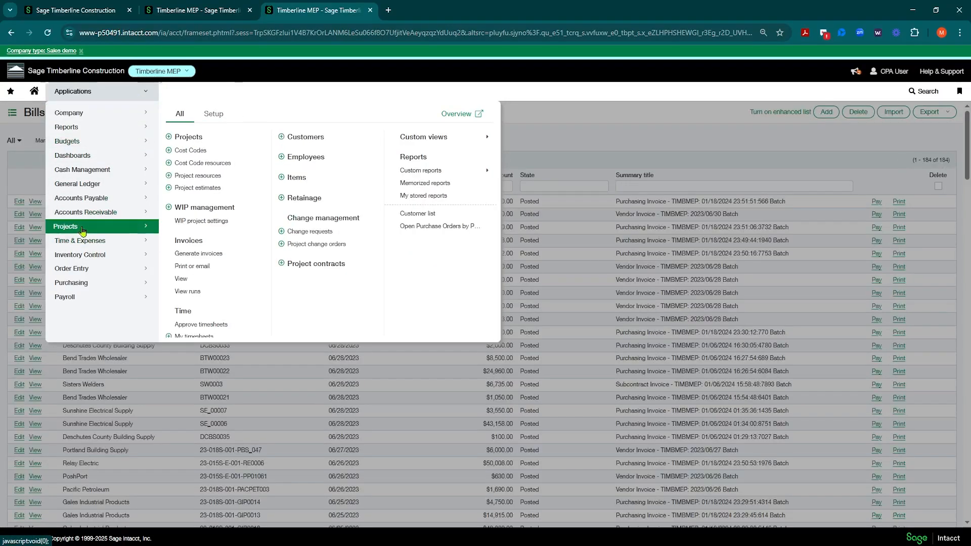
left_click(178, 133)
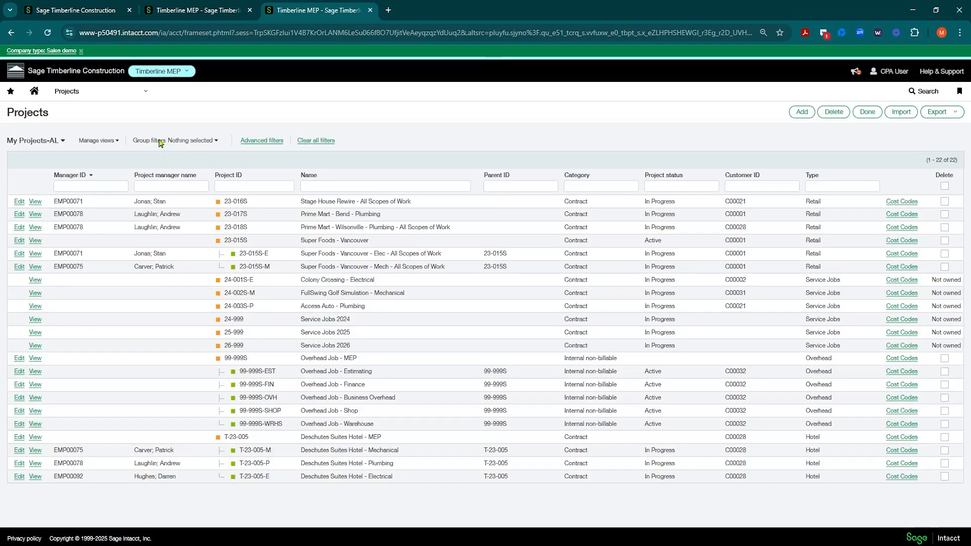
left_click_drag(85, 214, 53, 215)
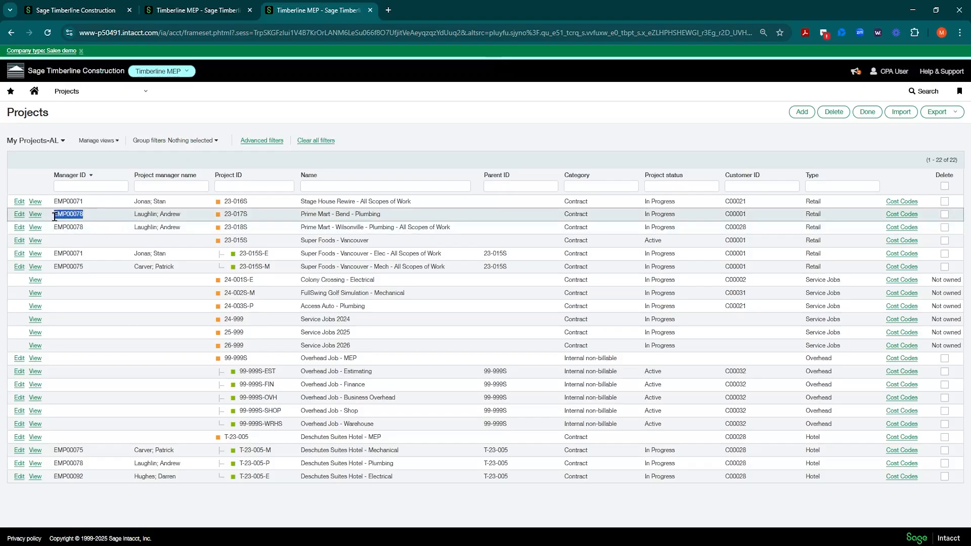
right_click(63, 216)
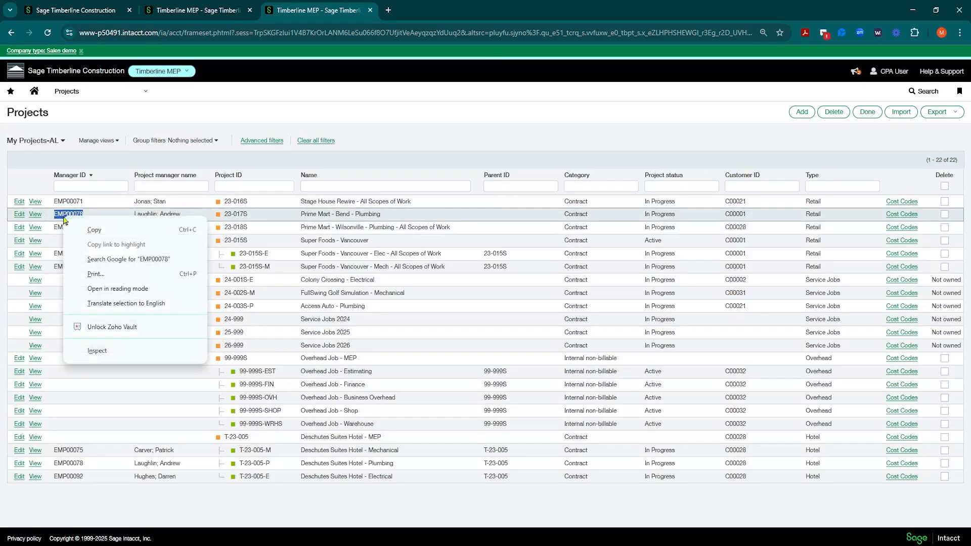
left_click(87, 232)
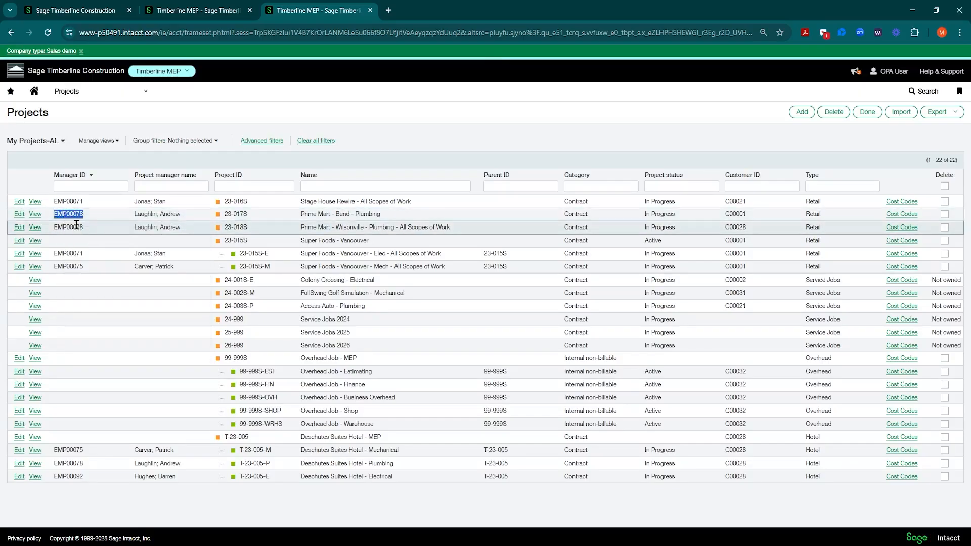
Back in the view editor, fill the Project manager ID filter with the copied ID and save the My Projects-AL view
left_click(168, 12)
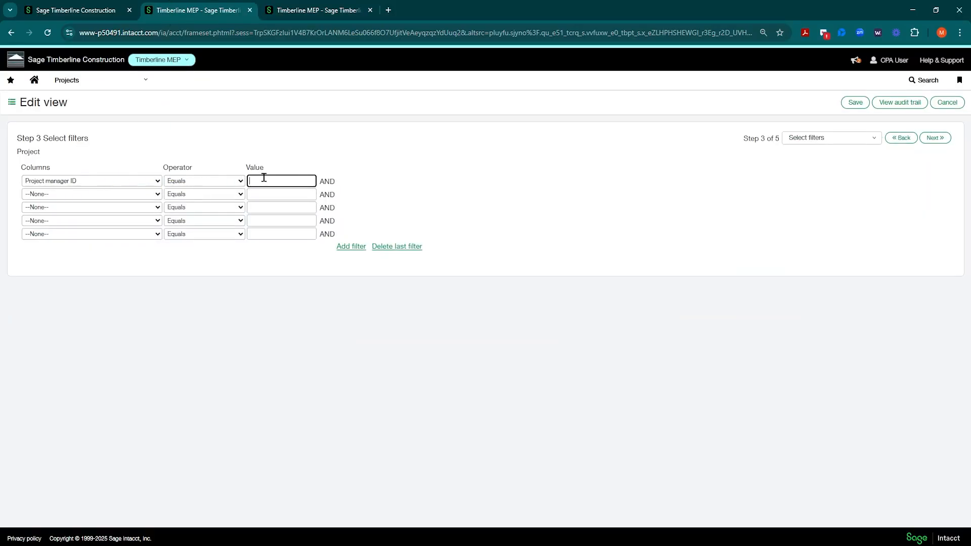
key("ctrl+v")
left_click(941, 142)
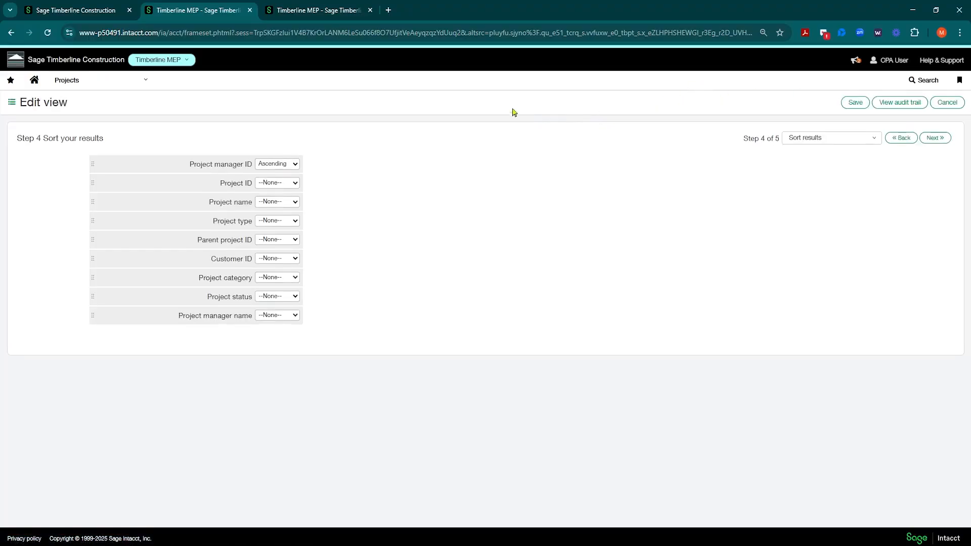
left_click(935, 139)
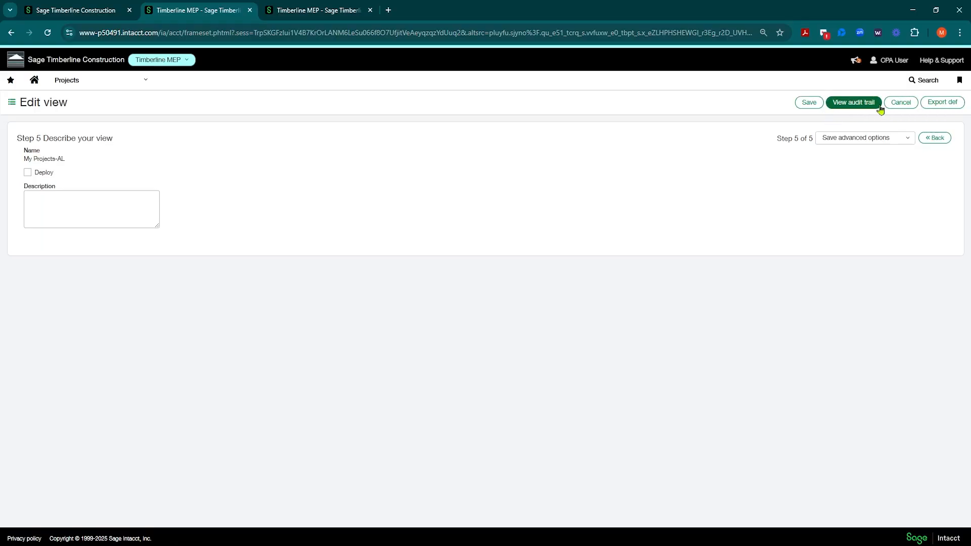
left_click(809, 104)
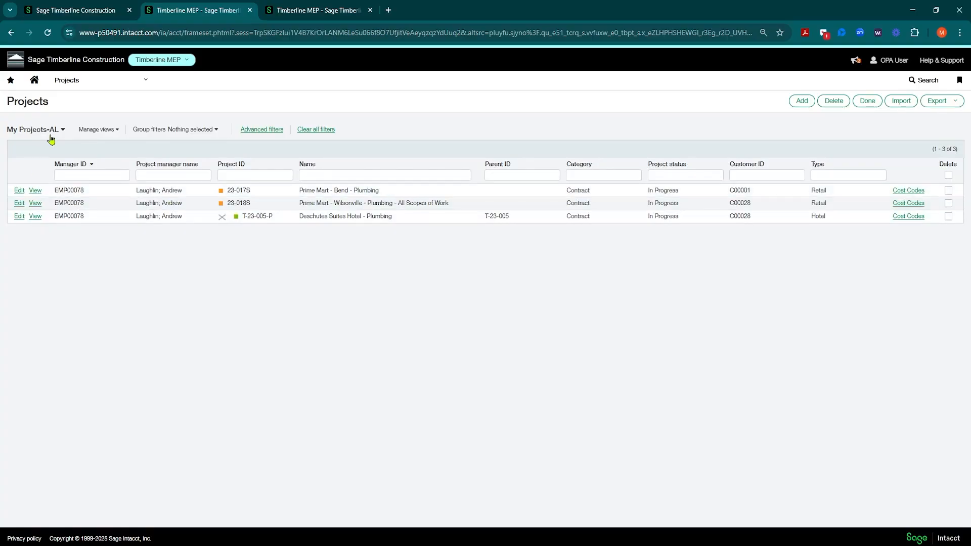
Look through the custom views available under Purchasing for the Open POs view
left_click(137, 83)
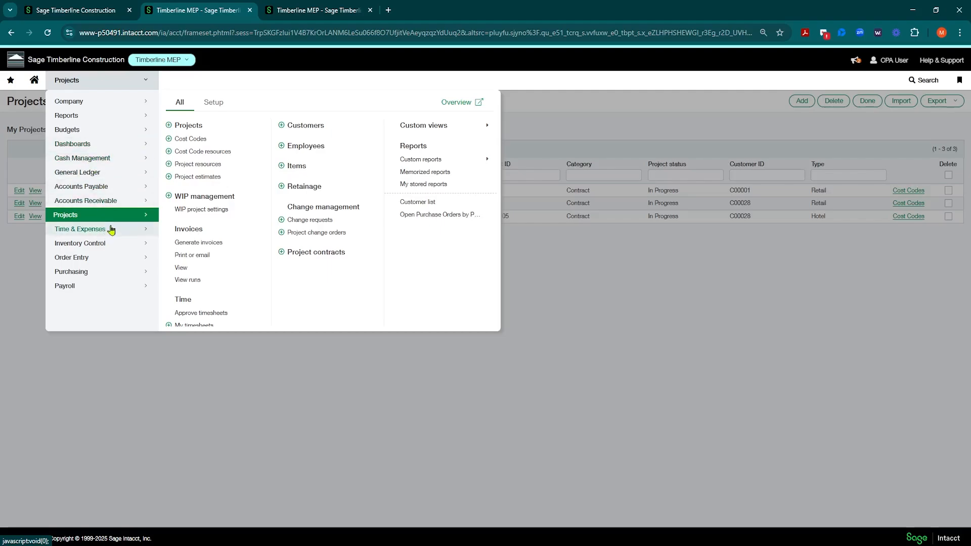
left_click(73, 278)
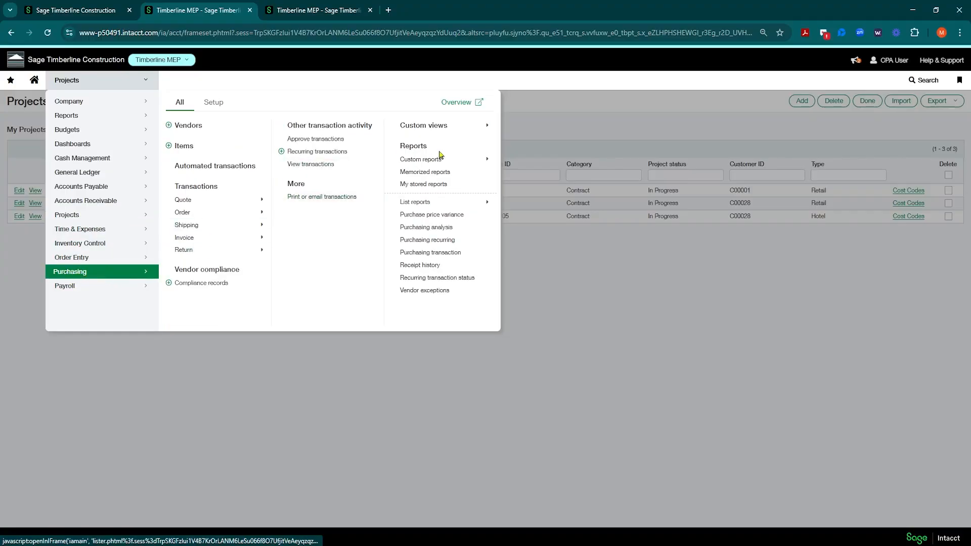
left_click(490, 127)
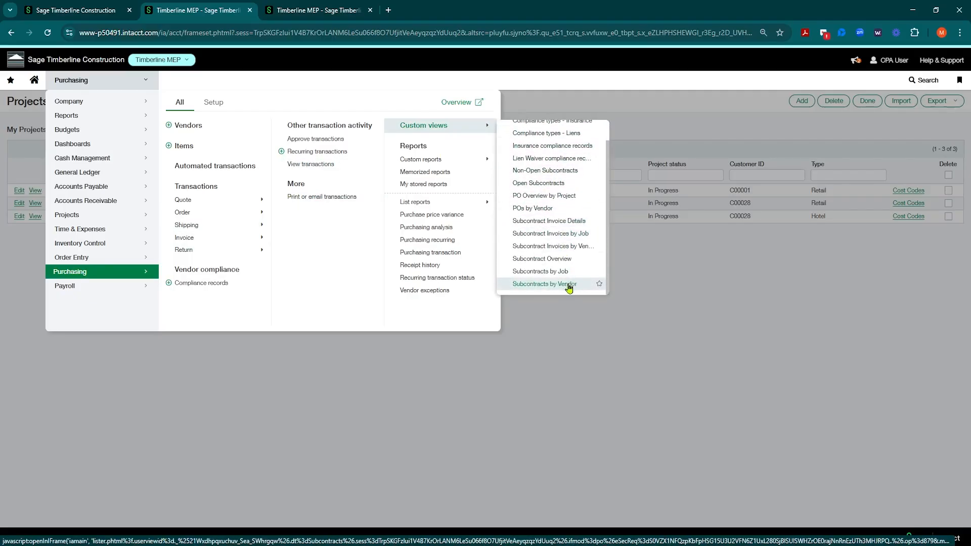
scroll(567, 280, "down", 1)
scroll(541, 229, "up", 1)
scroll(582, 177, "down", 1)
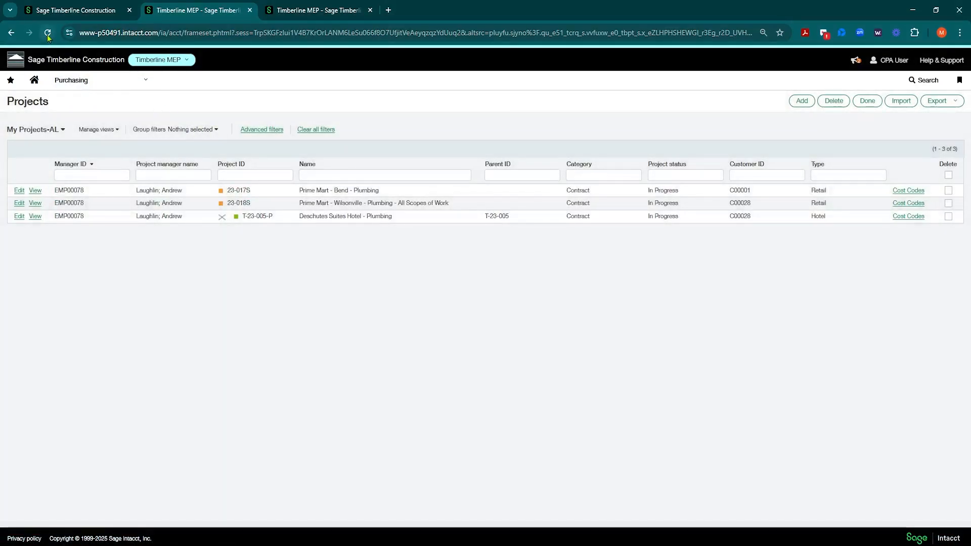
Reload the page, mark Purchasing's Open POs custom view as a favorite and open it from the favorites
left_click(48, 33)
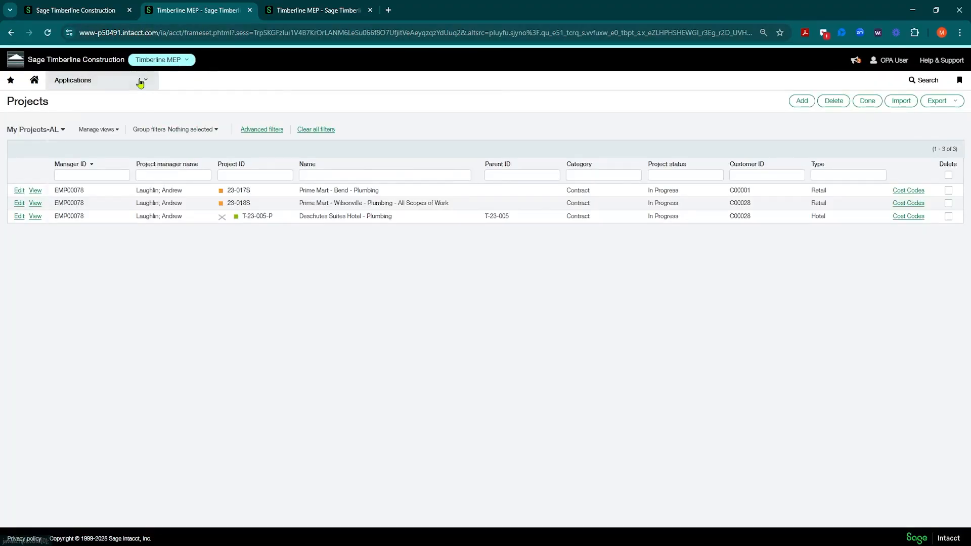
mouse_move(141, 81)
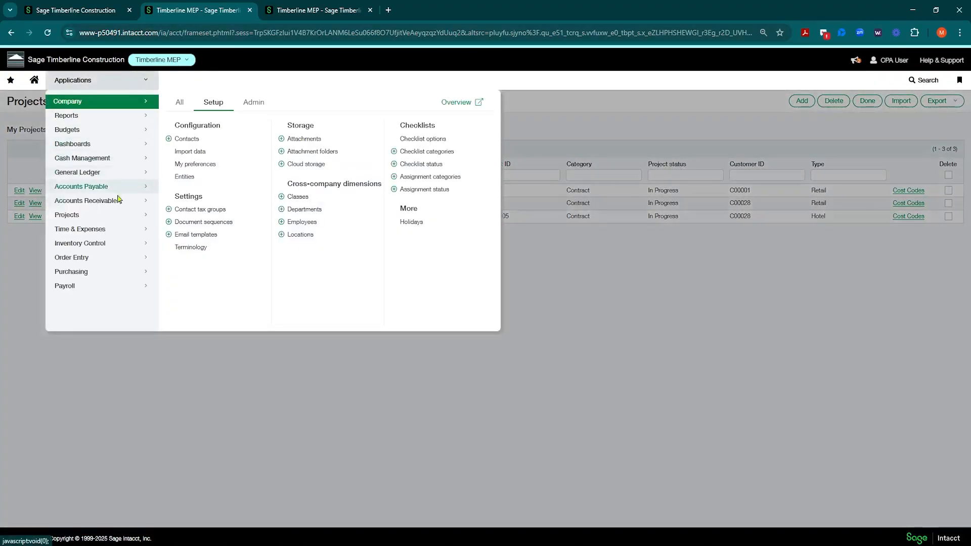
left_click(103, 273)
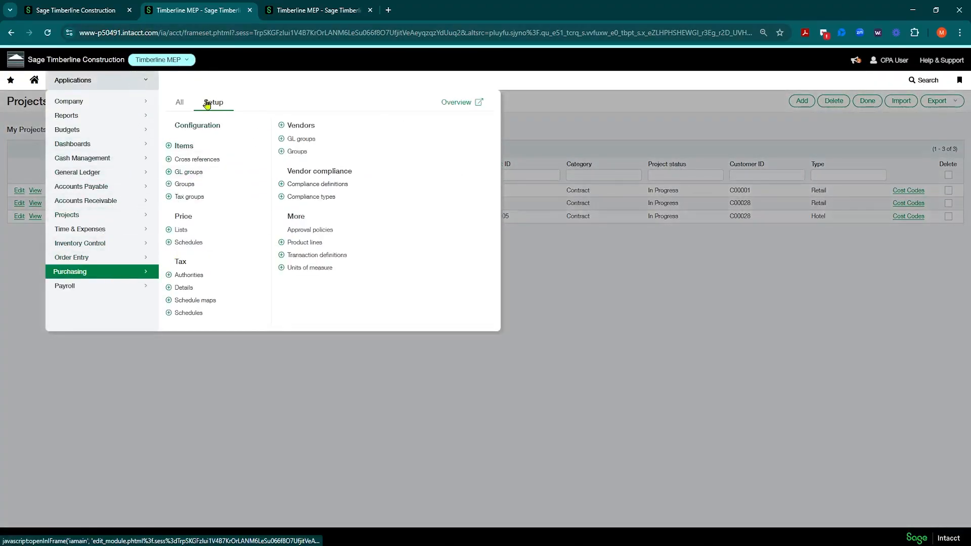
left_click(176, 103)
mouse_move(493, 132)
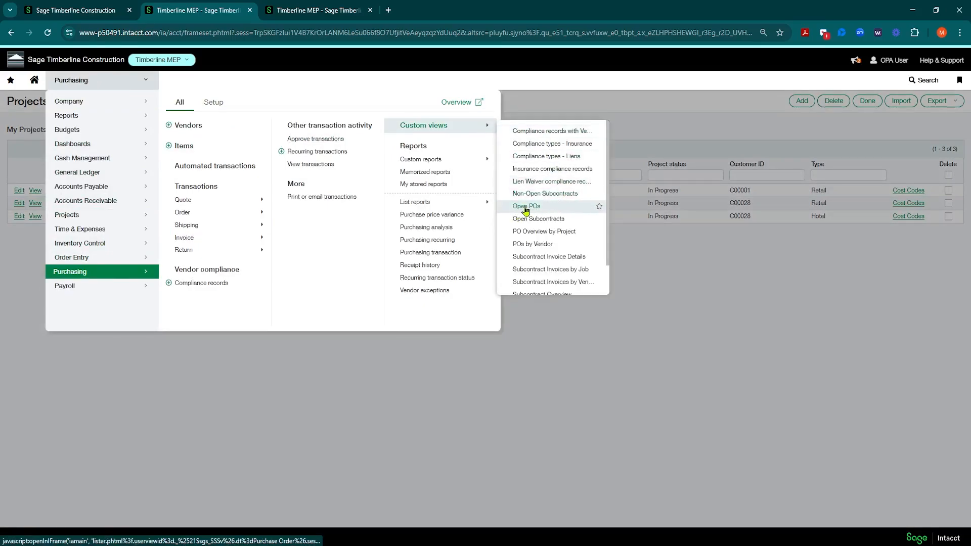
left_click(600, 208)
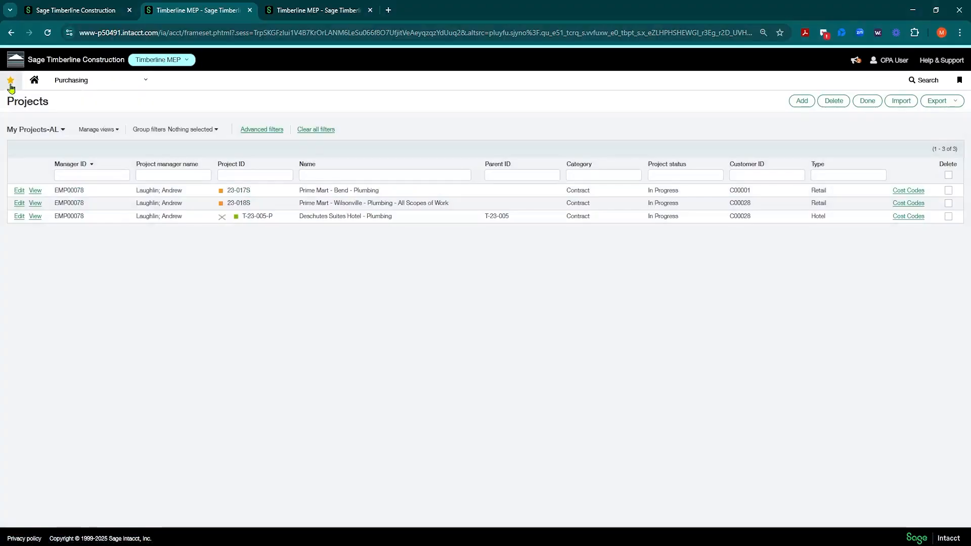
left_click(11, 85)
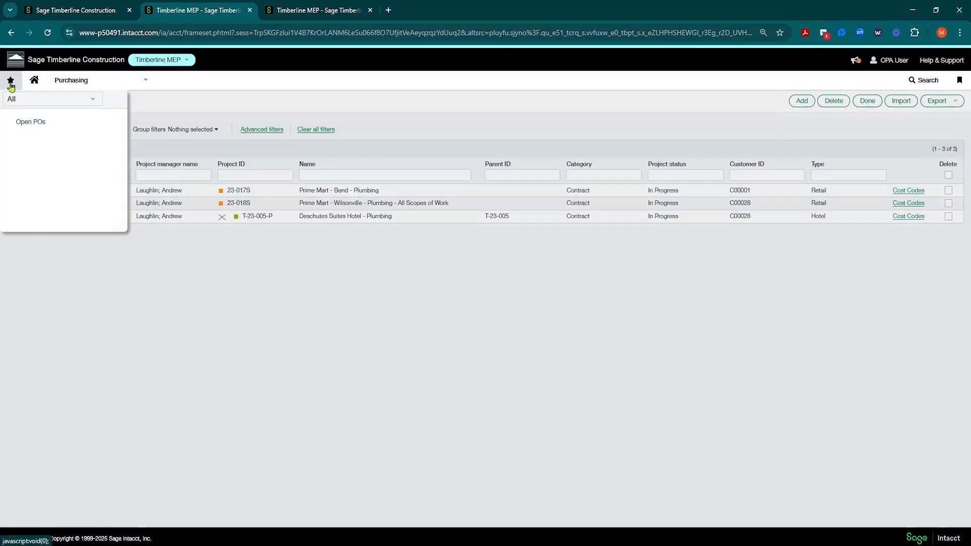
left_click(29, 123)
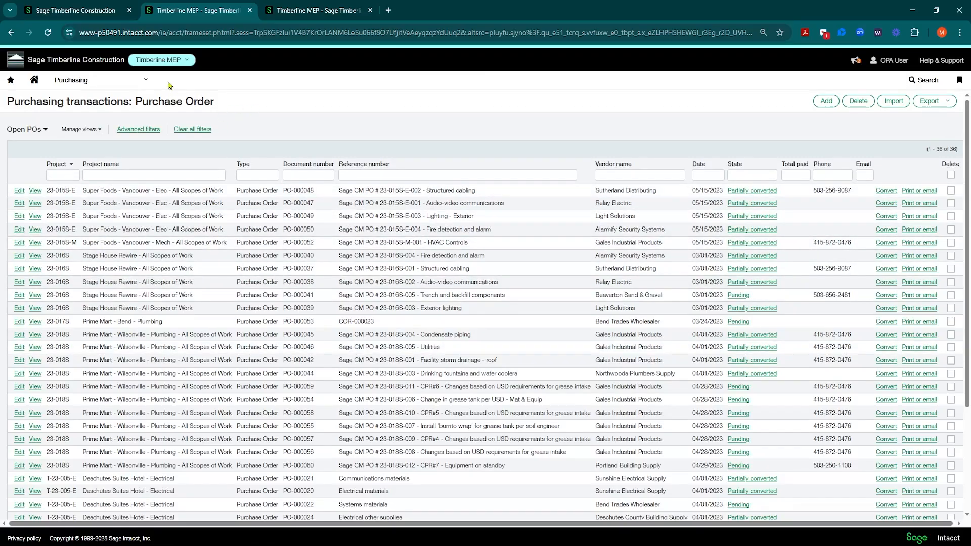
Open the Financial dashboard
left_click(138, 84)
left_click(92, 149)
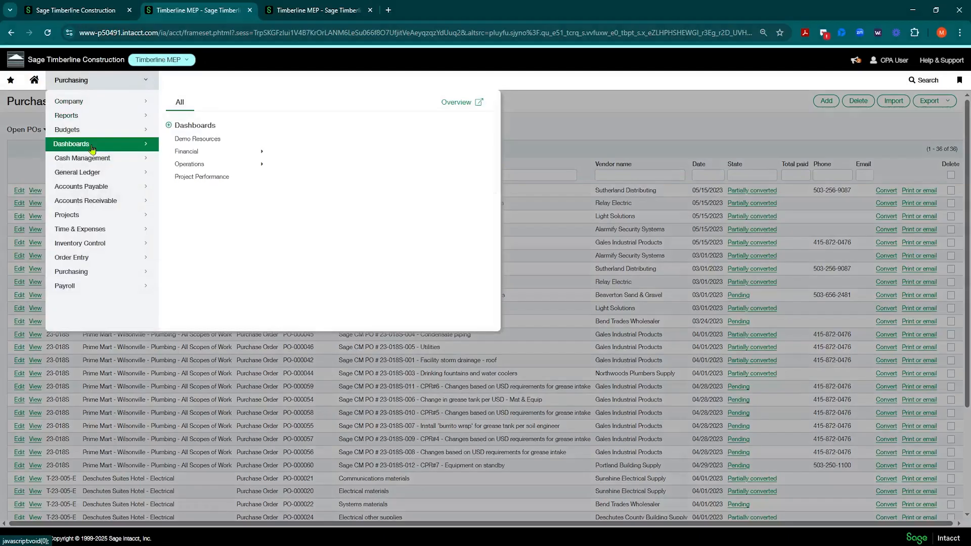
left_click(215, 169)
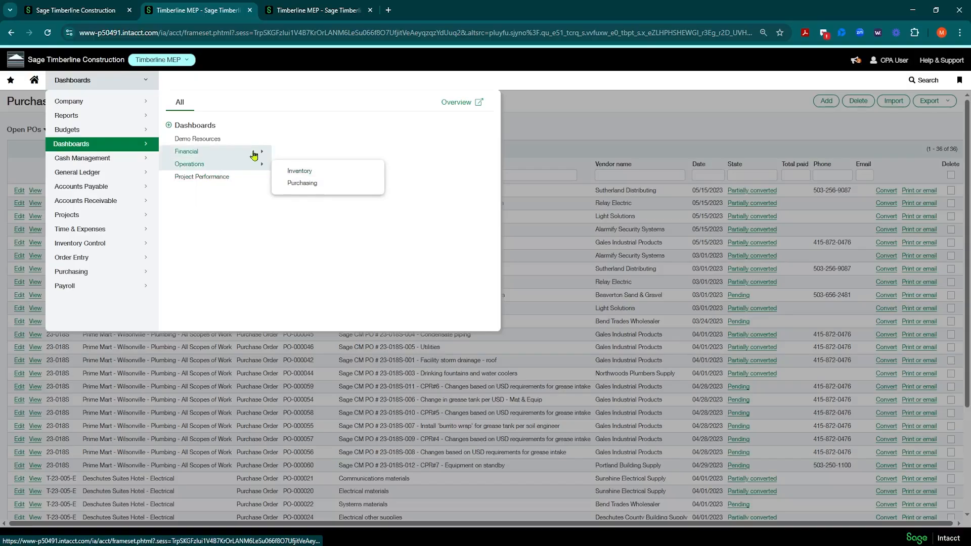
left_click(253, 151)
left_click(300, 171)
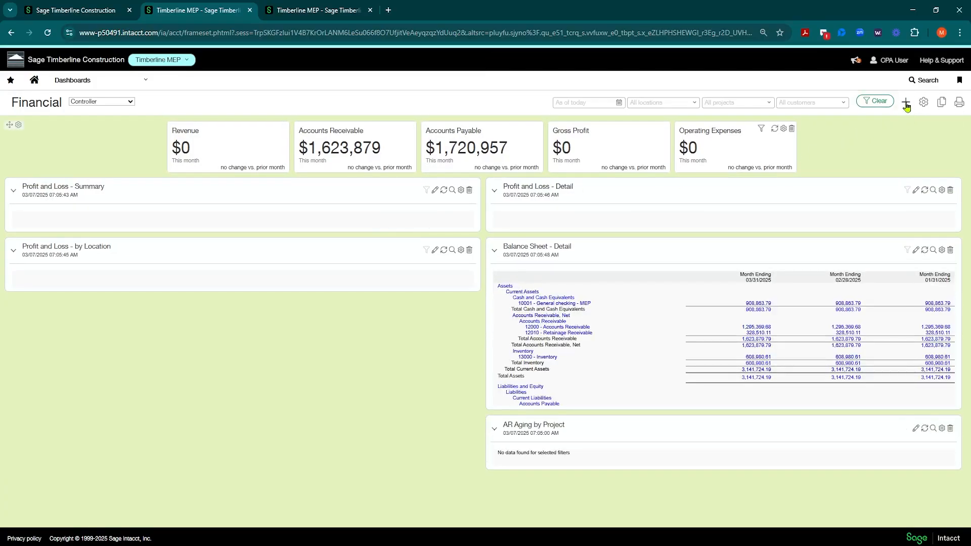
Add a new General component of the Custom Navigation kind to the Financial dashboard
left_click(906, 103)
left_click_drag(279, 180, 386, 120)
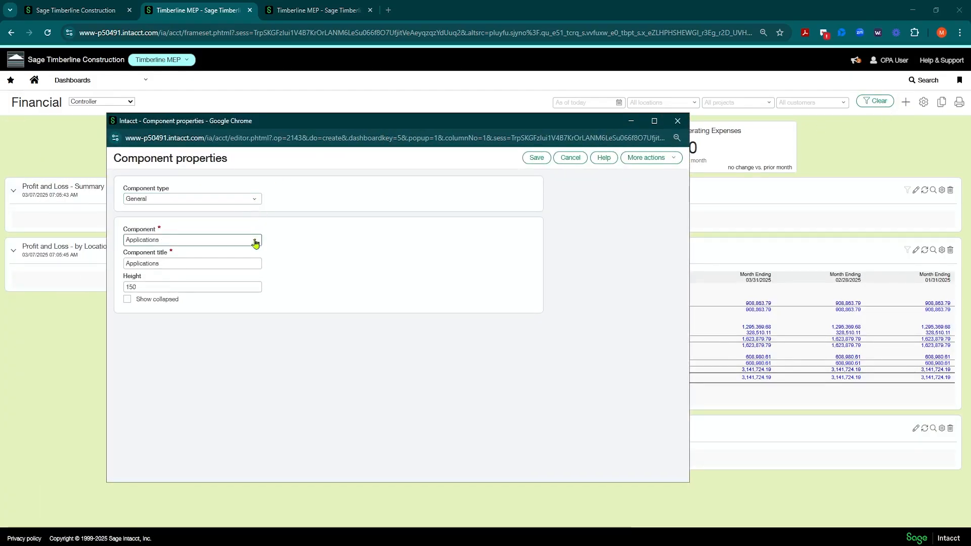
left_click(255, 241)
left_click(192, 307)
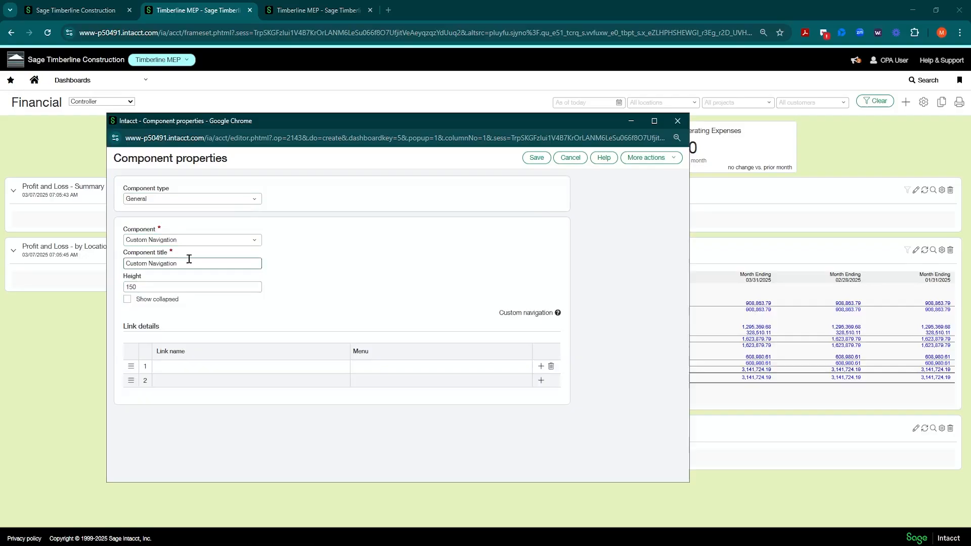
Title the custom navigation component My Views and set its height to 200
left_click_drag(189, 259, 71, 275)
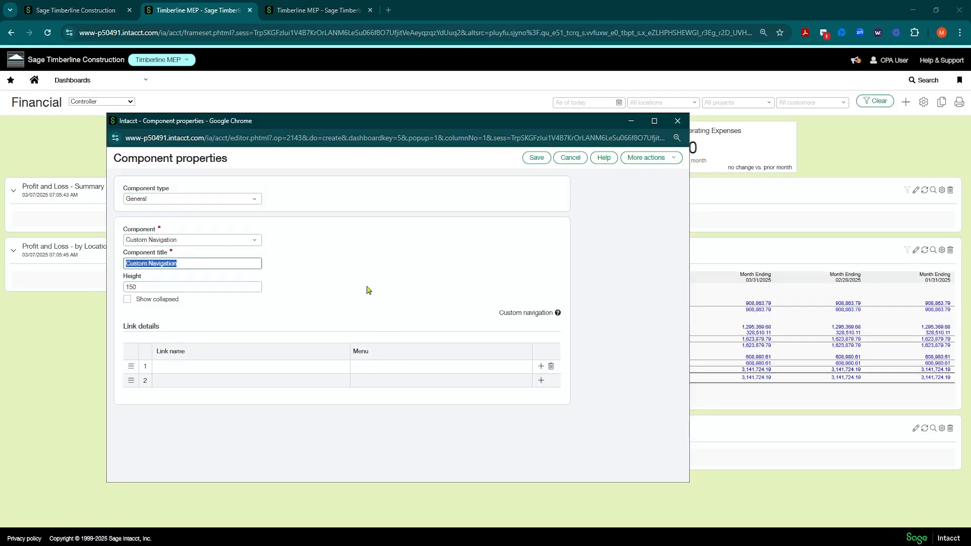
type("My Views")
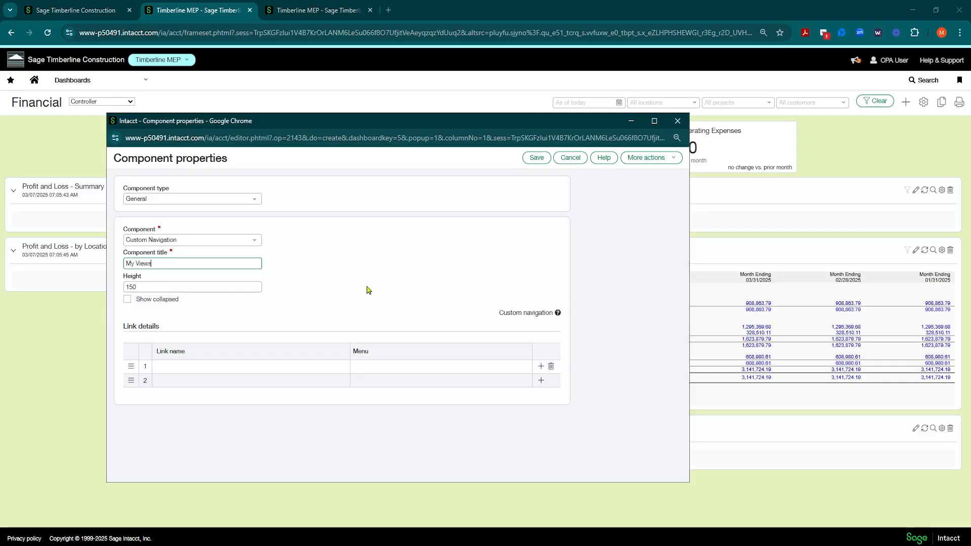
key("Tab")
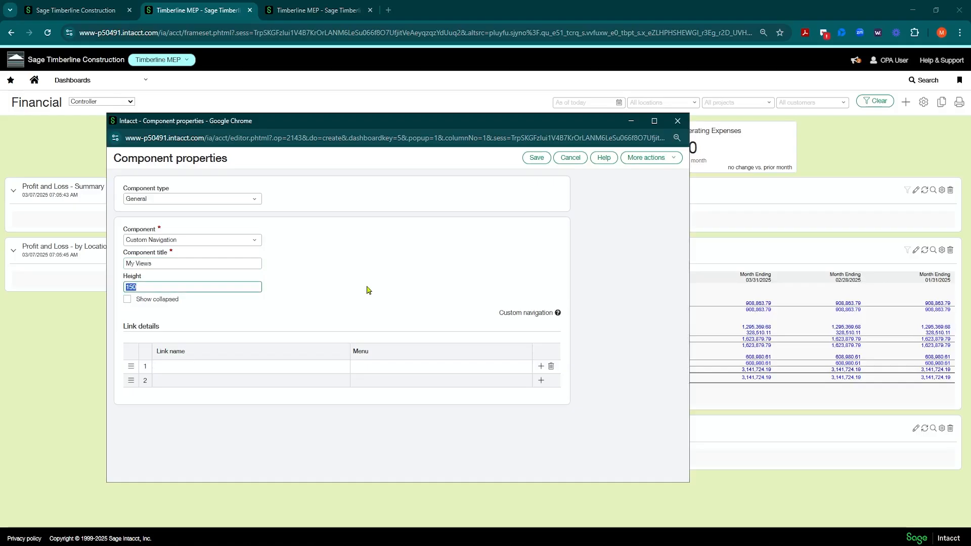
type("200")
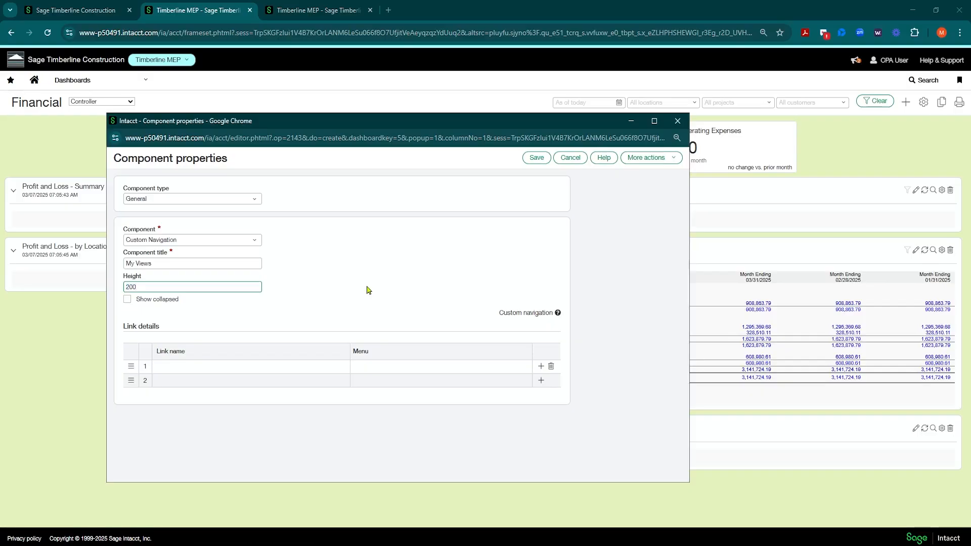
Name the first link of the My Views component Open Purchase Orders
left_click(221, 368)
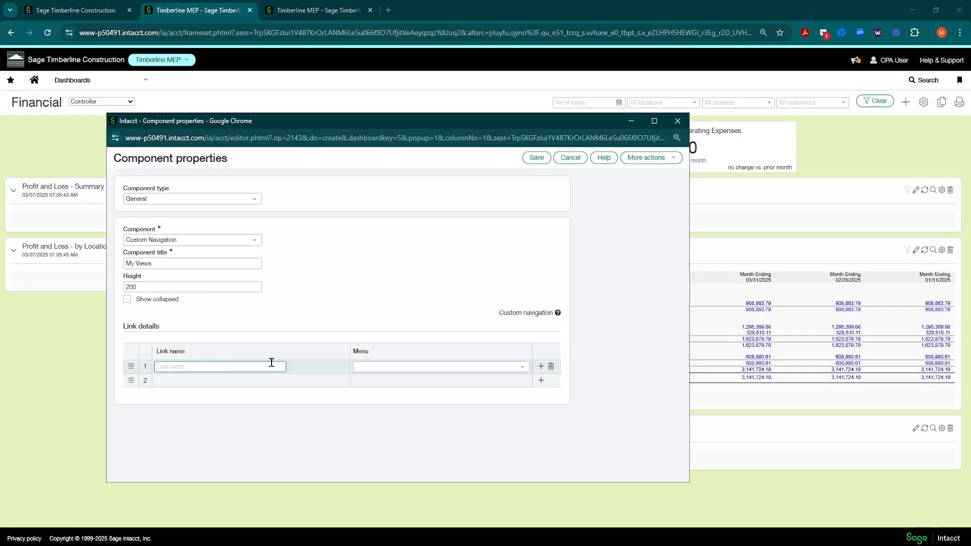
type("Open")
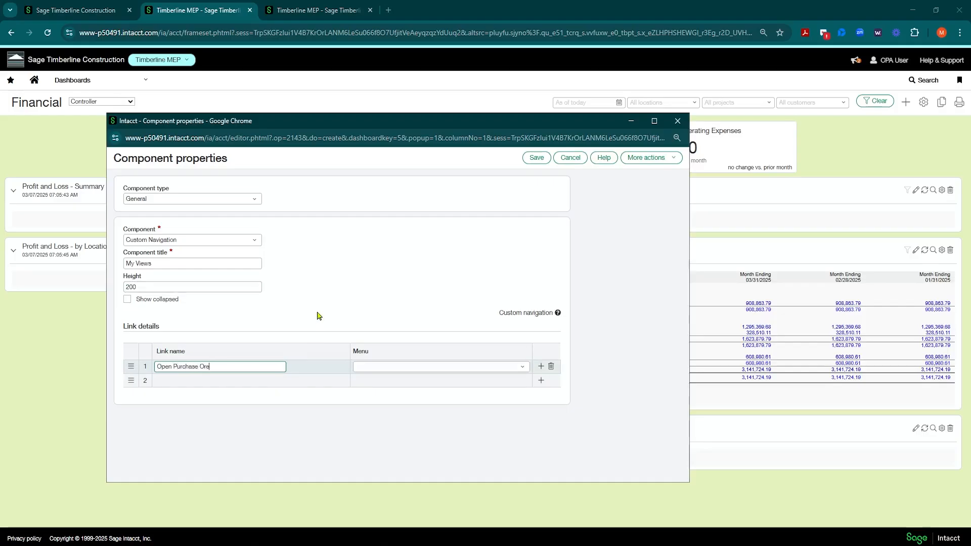
type(" Purchase Orders")
key("Tab")
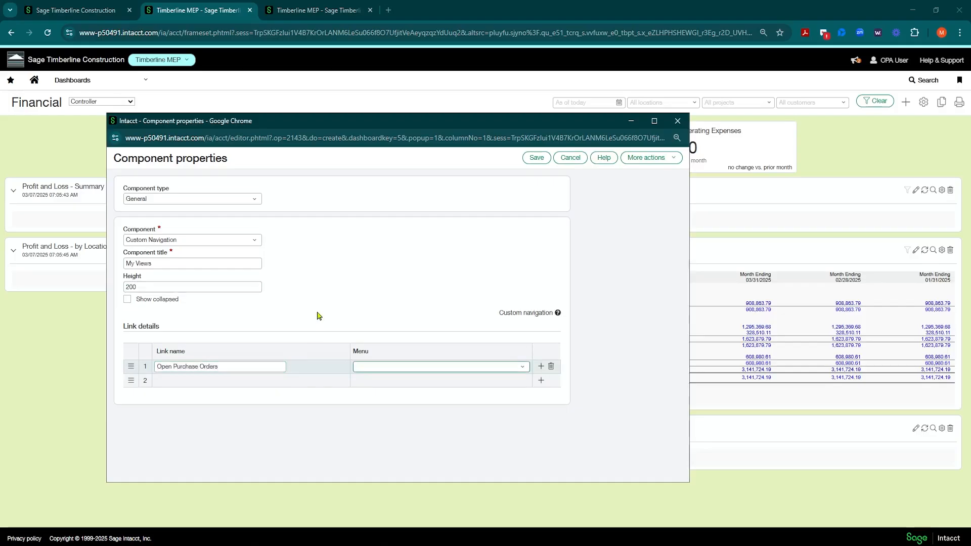
Point the Open Purchase Orders link to Purchasing's Custom views--Open POs menu entry
left_click(522, 366)
scroll(415, 239, "down", 2)
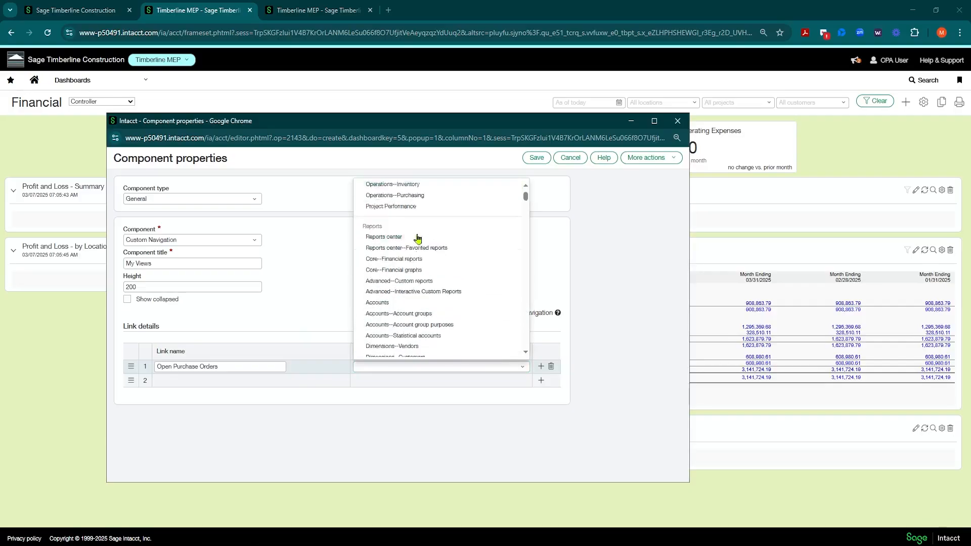
scroll(418, 239, "down", 5)
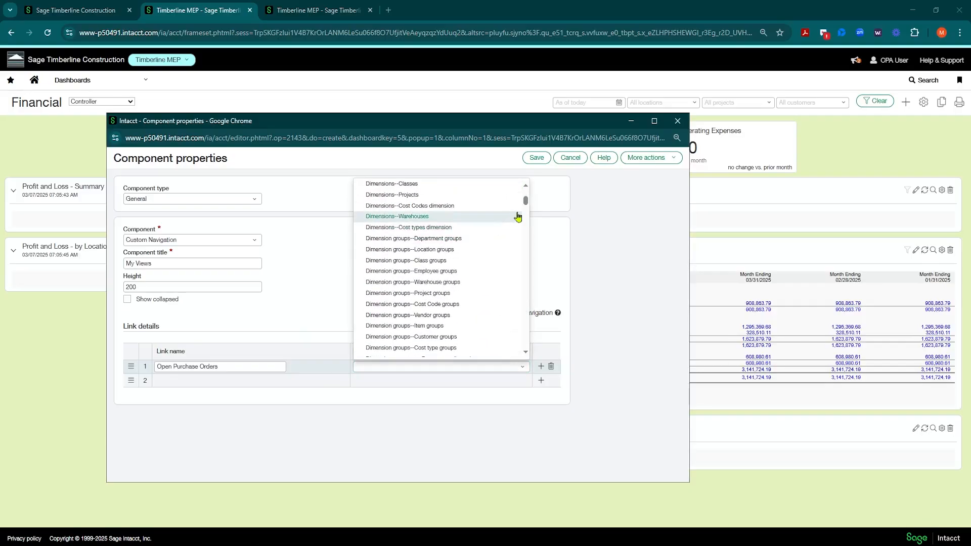
left_click_drag(525, 202, 497, 353)
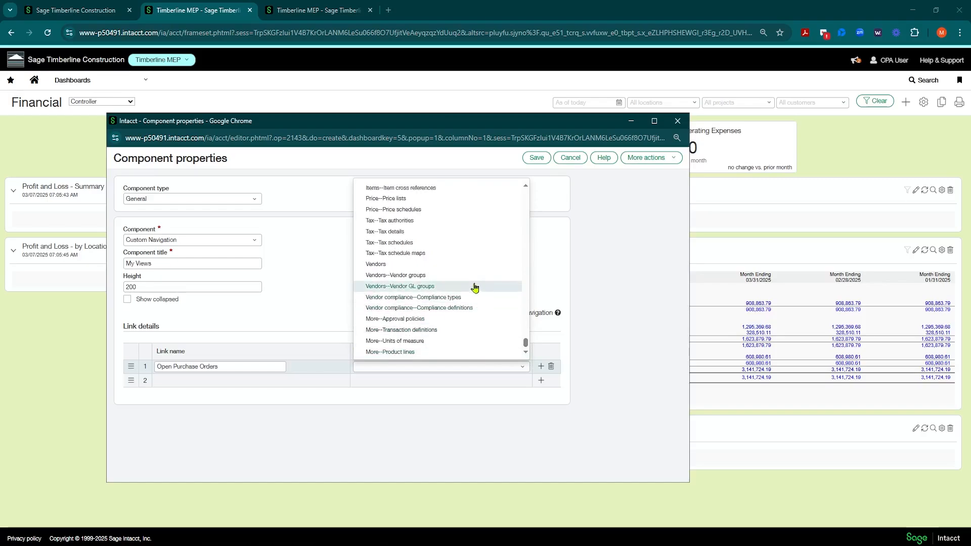
scroll(476, 284, "up", 10)
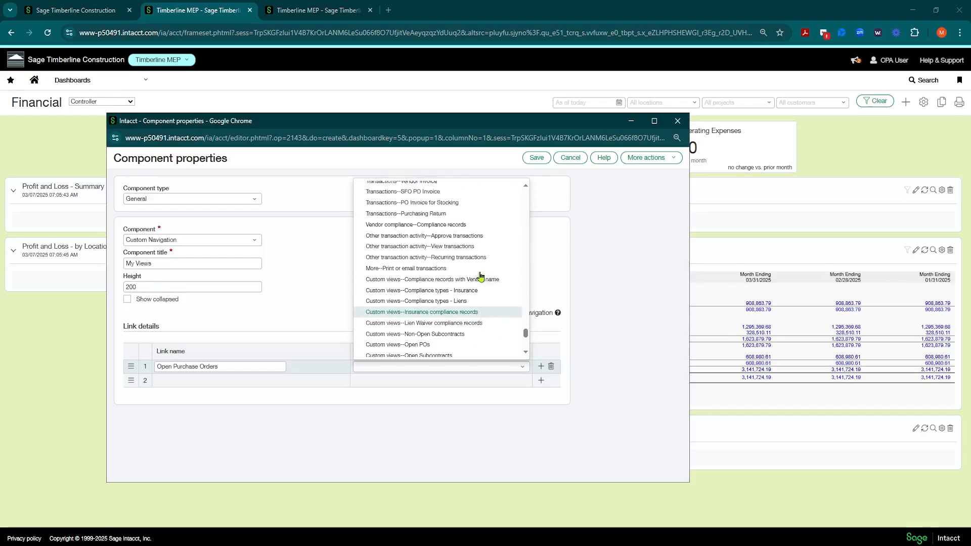
scroll(481, 276, "up", 5)
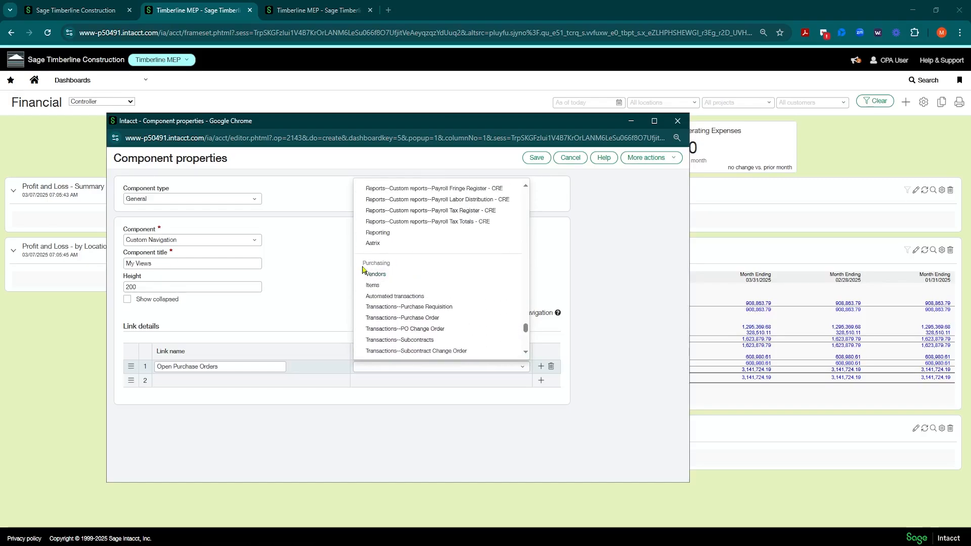
scroll(448, 276, "down", 2)
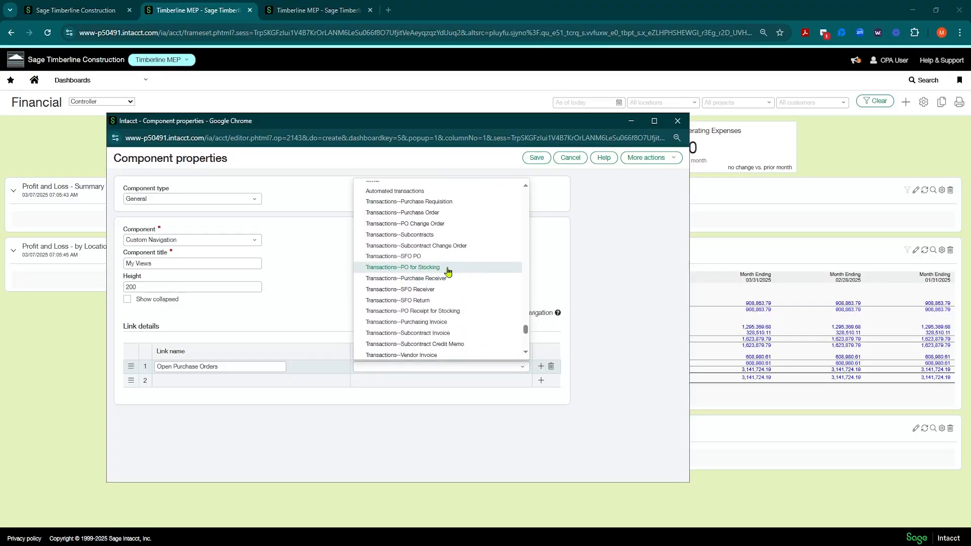
scroll(448, 273, "down", 3)
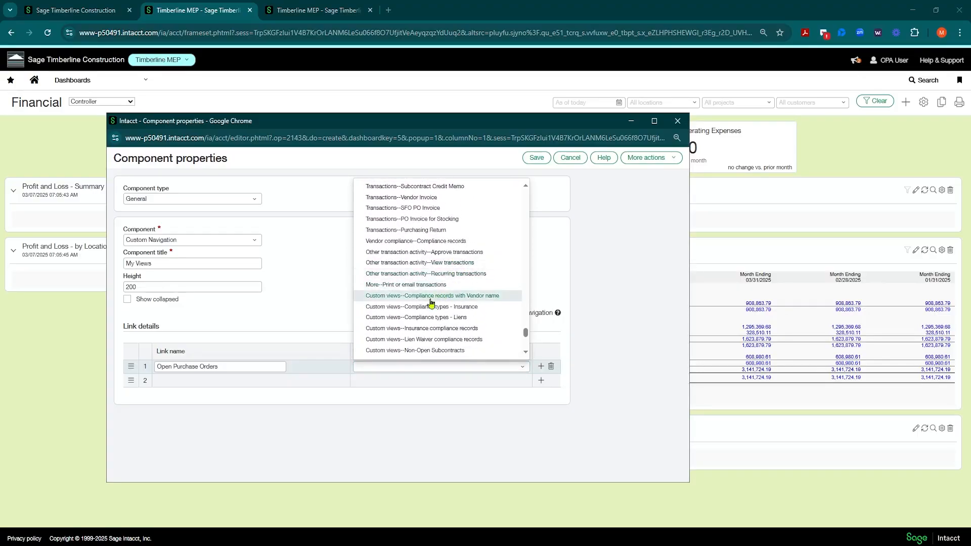
scroll(412, 338, "down", 2)
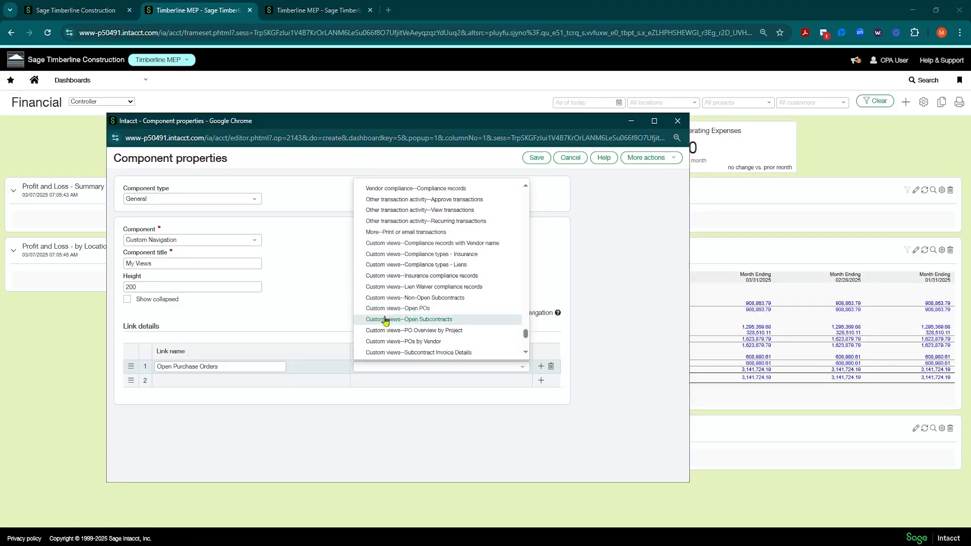
left_click(390, 309)
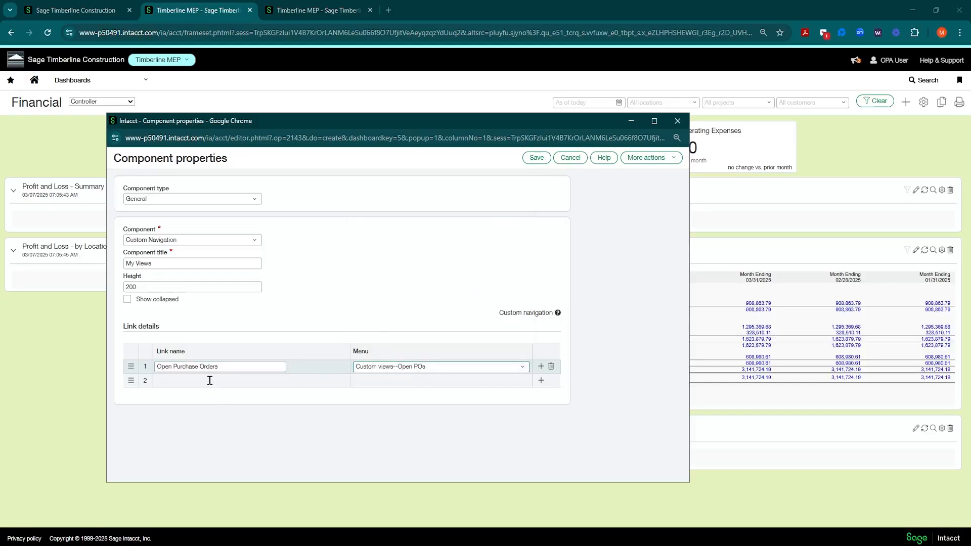
Add a second link named with the project manager's first name in the possessive followed by Jobs
left_click(209, 380)
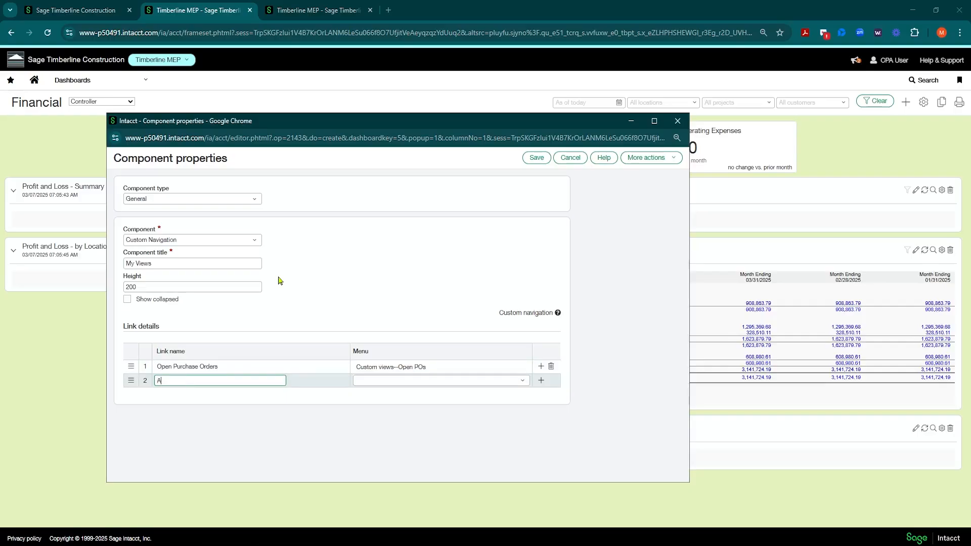
type("Andrew's Jobs")
key("Tab")
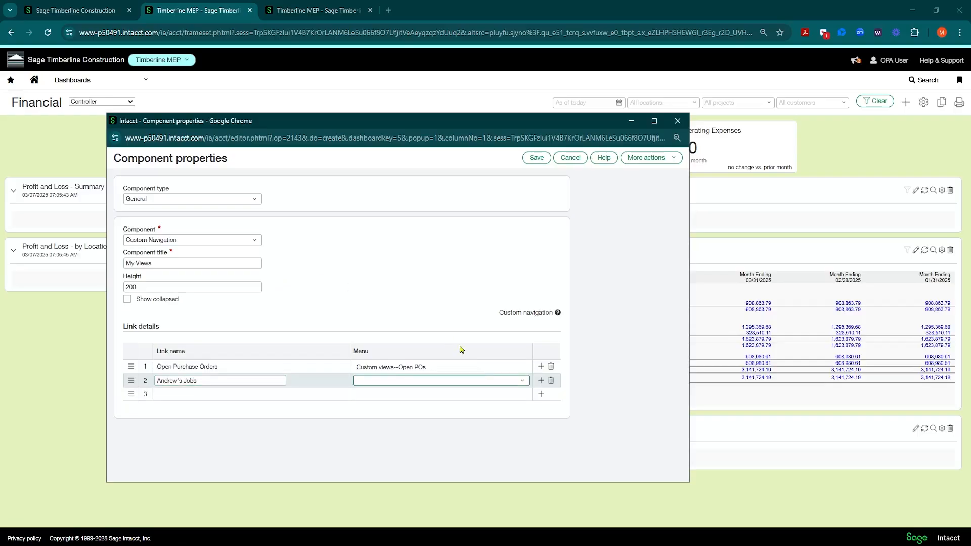
Point the second link to the Projects entry Custom views--My Projects-AL and save the component
left_click(523, 380)
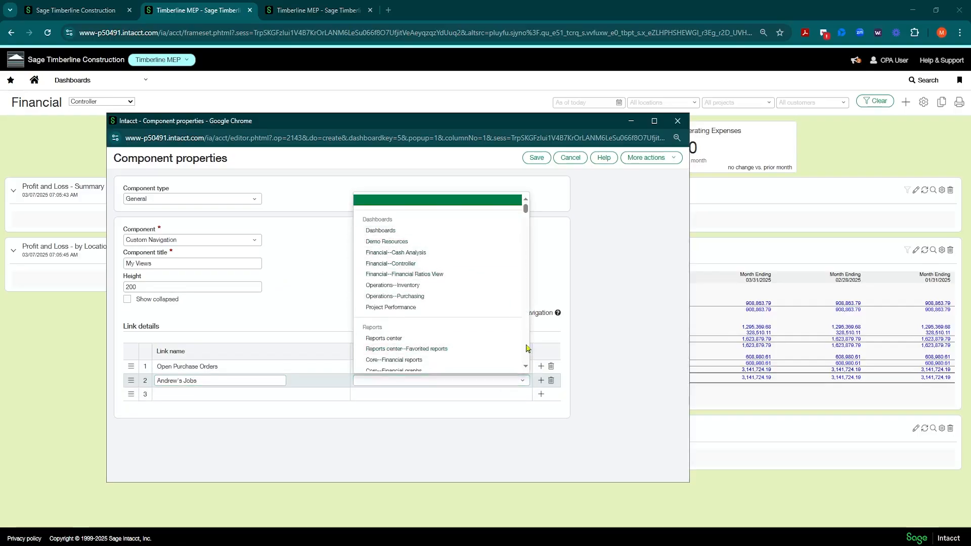
scroll(527, 349, "down", 15)
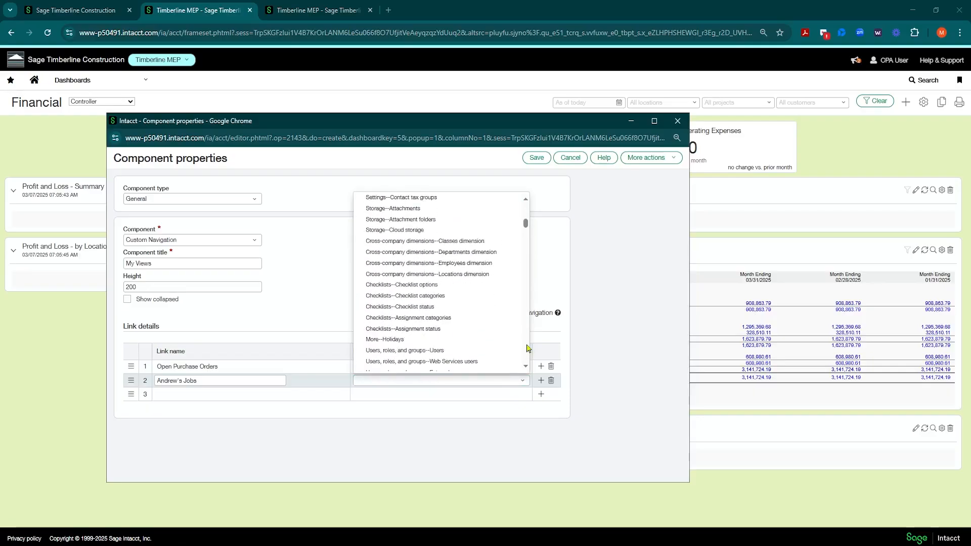
scroll(527, 349, "down", 15)
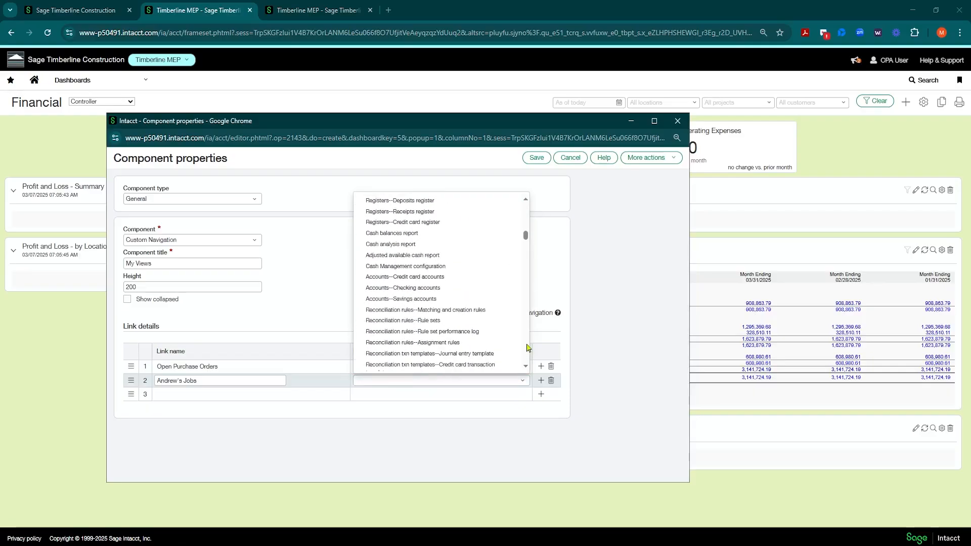
scroll(527, 349, "down", 10)
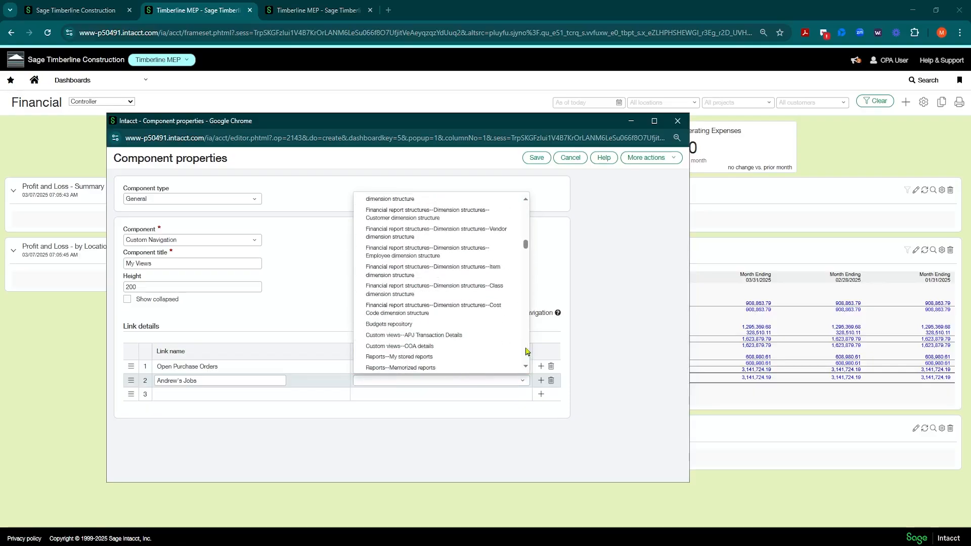
scroll(527, 351, "down", 15)
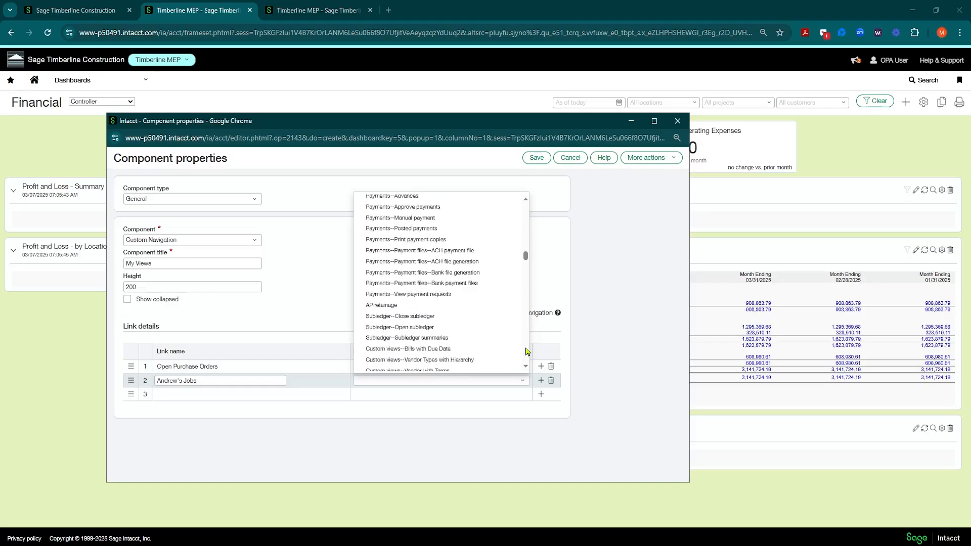
scroll(527, 351, "down", 15)
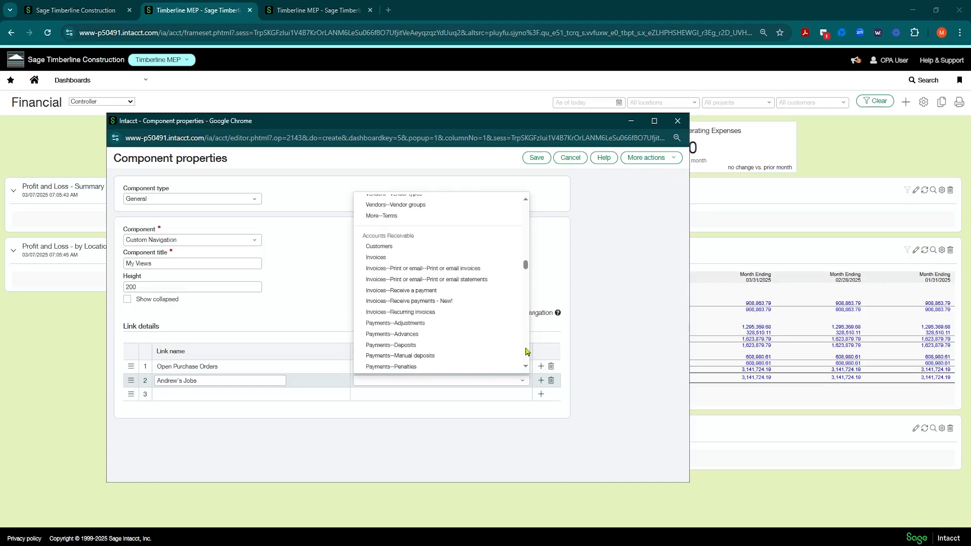
scroll(527, 351, "down", 15)
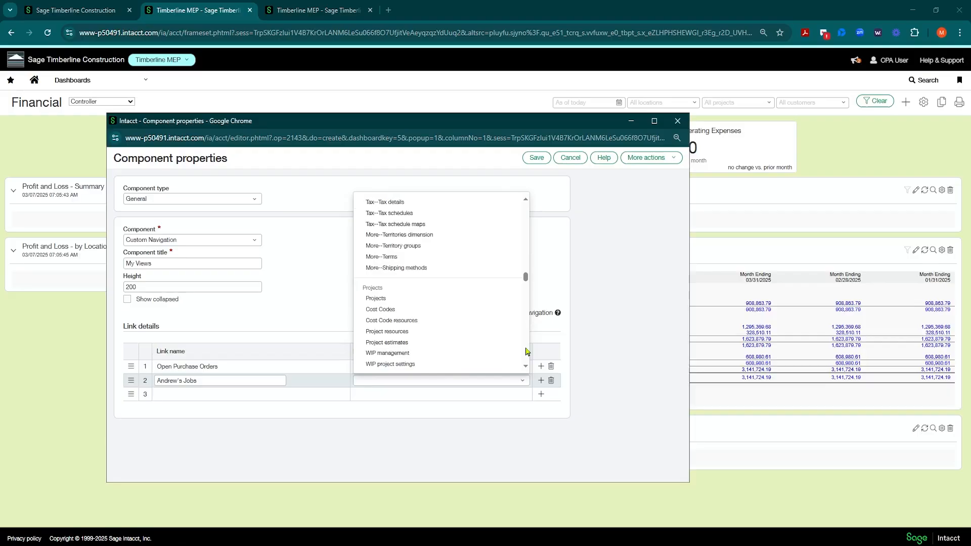
scroll(400, 296, "down", 5)
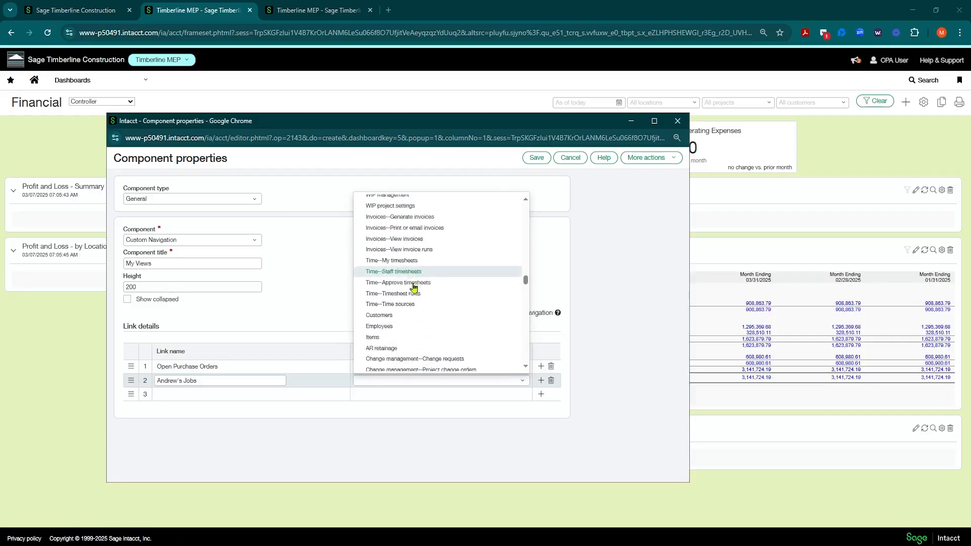
scroll(420, 288, "down", 2)
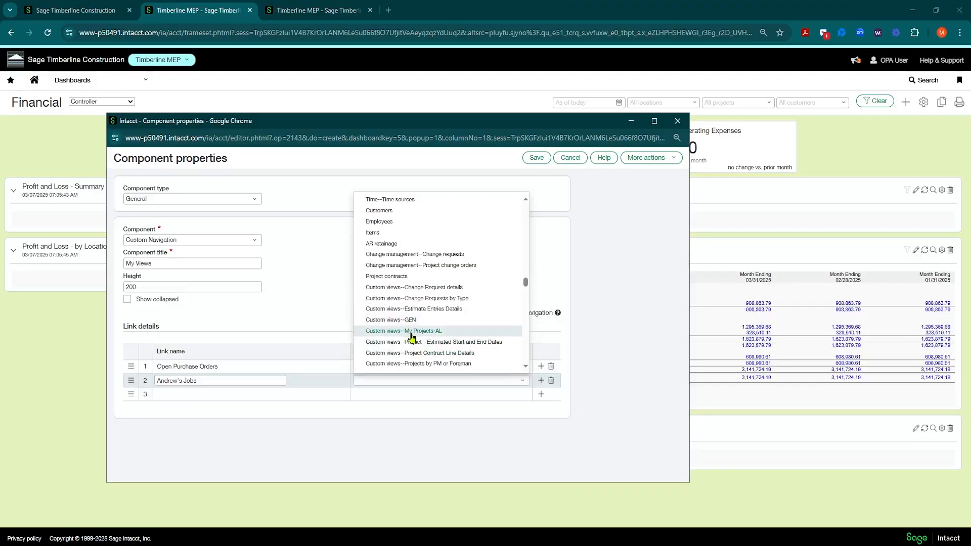
left_click(402, 331)
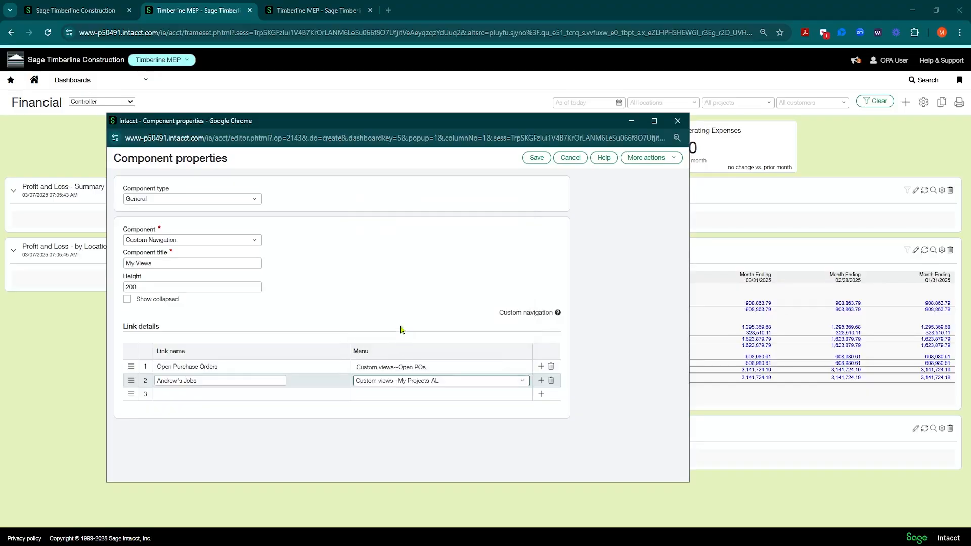
left_click(537, 158)
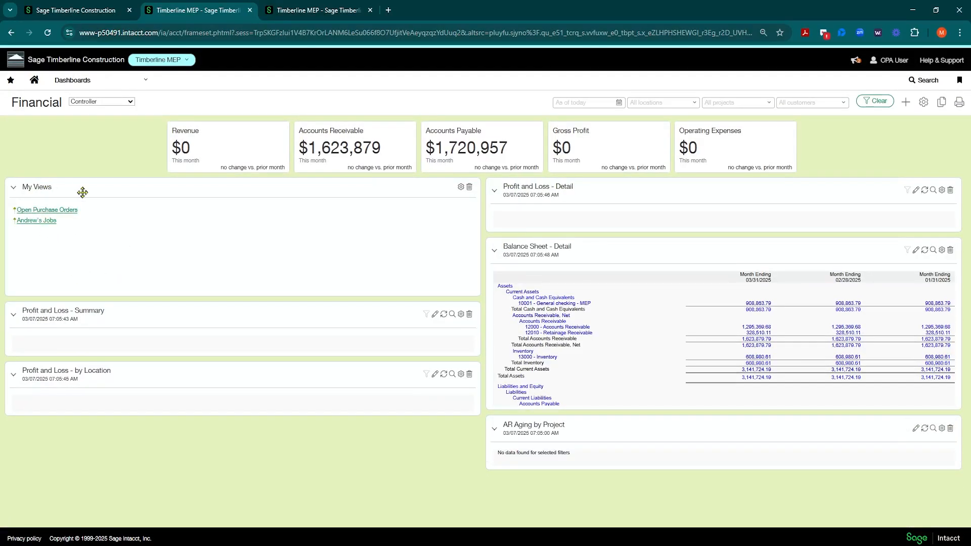
Test both links in the dashboard's My Views component by opening each view and closing its window
left_click_drag(82, 193, 117, 223)
left_click(53, 214)
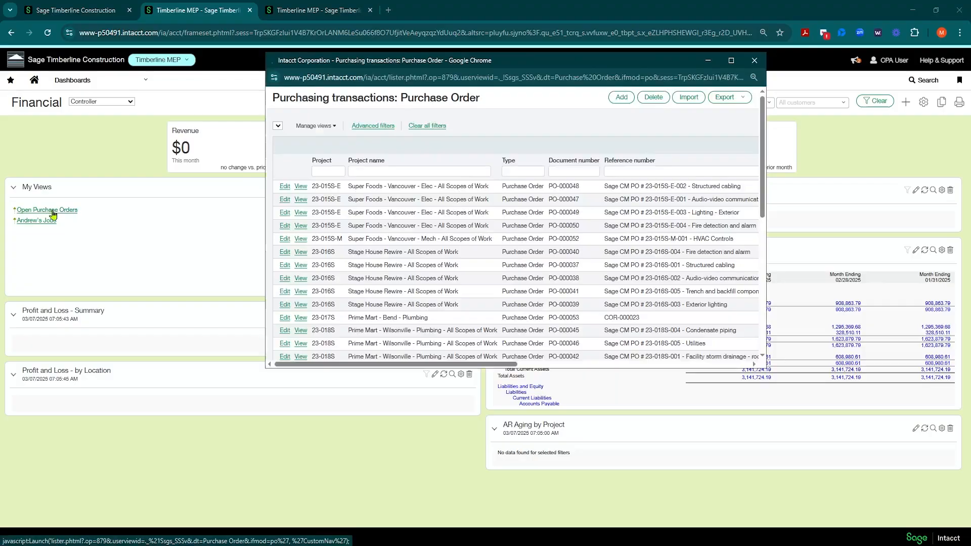
left_click(754, 60)
left_click(42, 224)
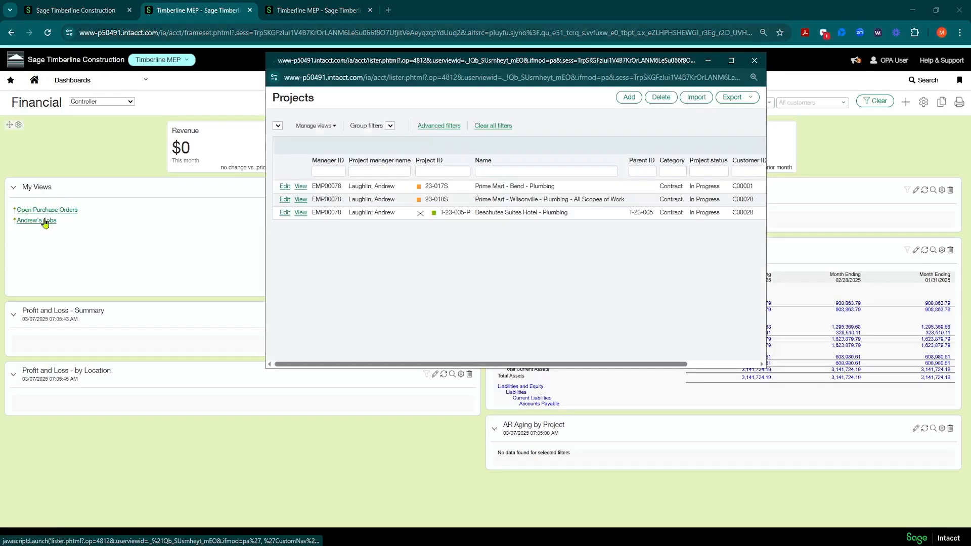
left_click(754, 60)
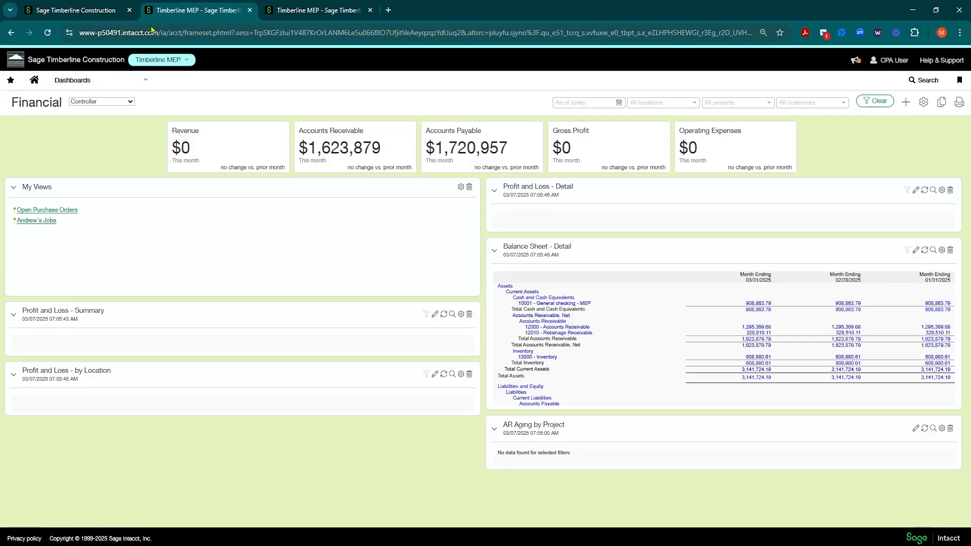
Check which views are available for the Projects list, then return to the Financial dashboard
key("ctrl+Tab")
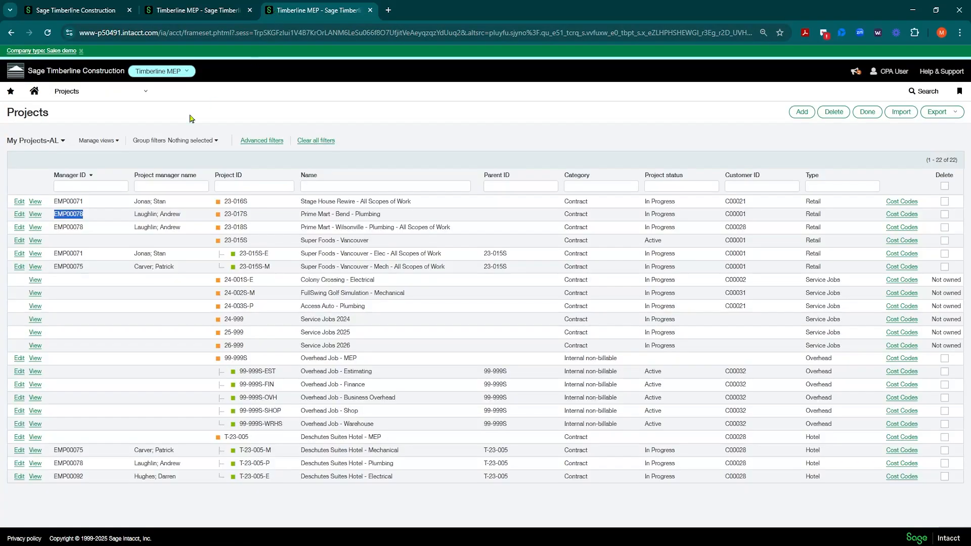
left_click(60, 144)
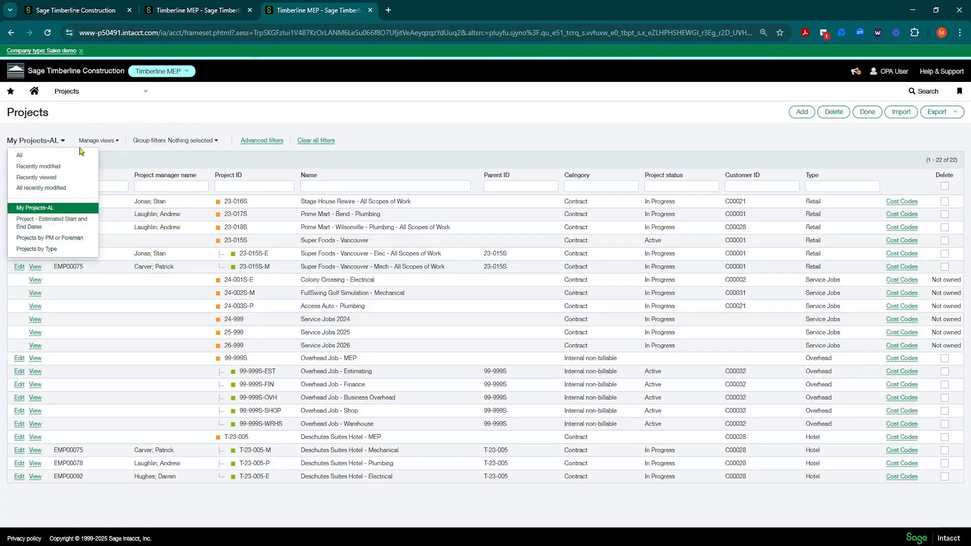
left_click(178, 6)
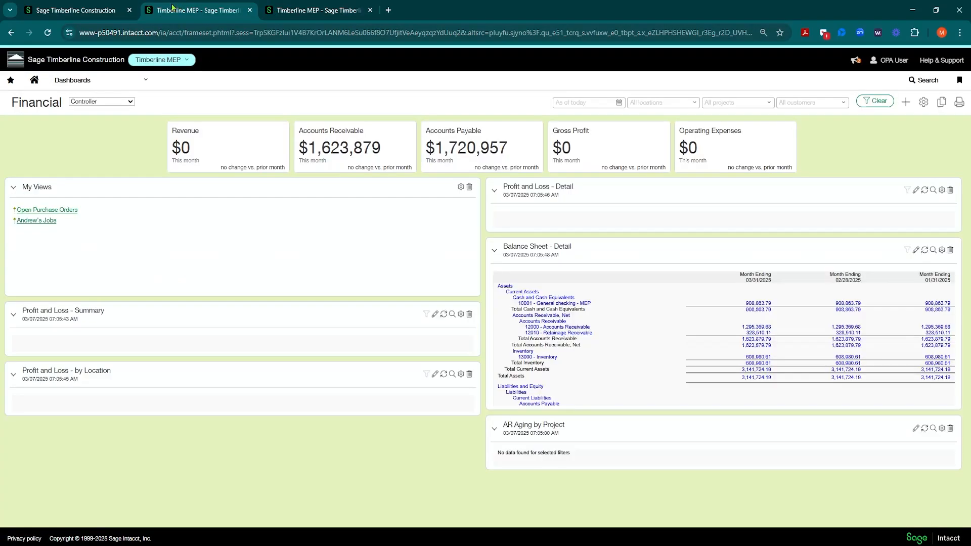
Open the top-level company's Platform Services custom views list and filter the view names by Open
left_click(112, 10)
left_click(132, 82)
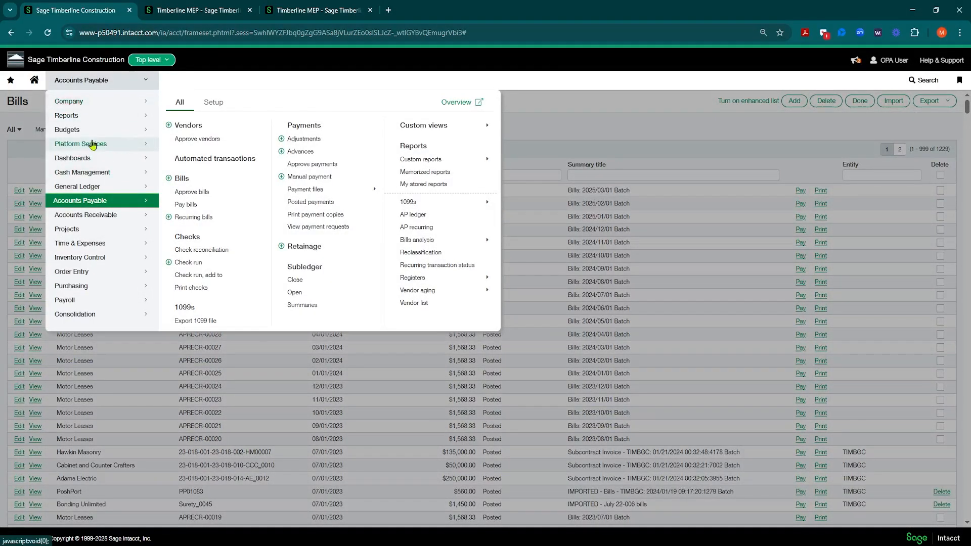
mouse_move(92, 147)
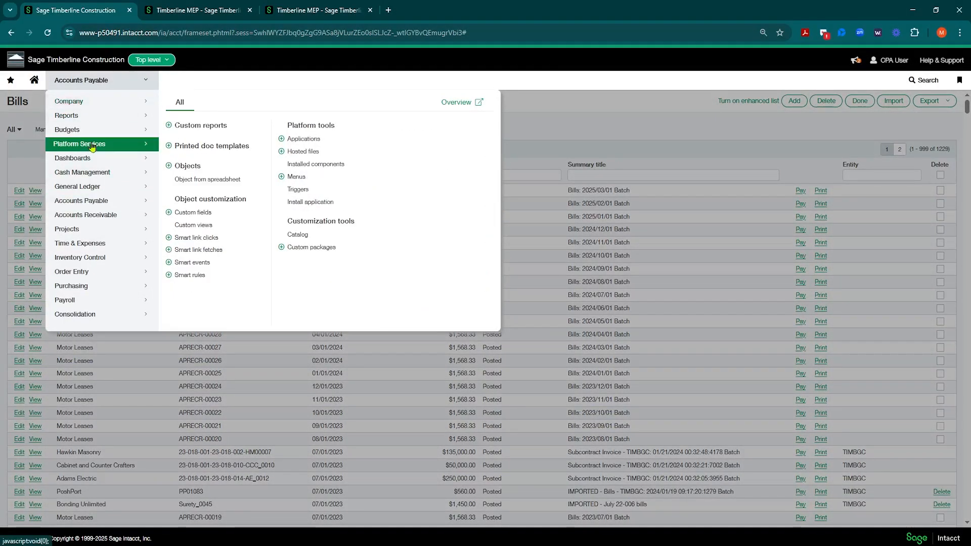
left_click(195, 226)
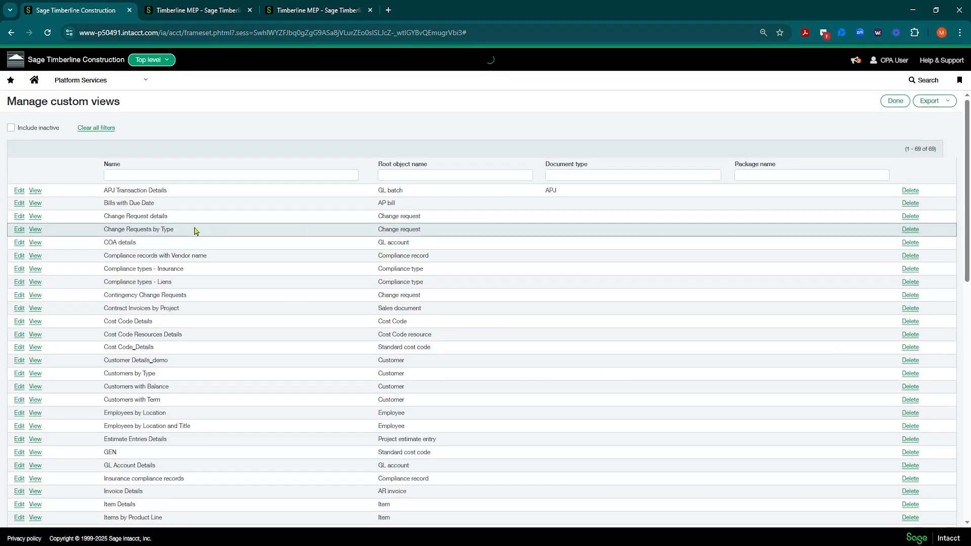
left_click(160, 175)
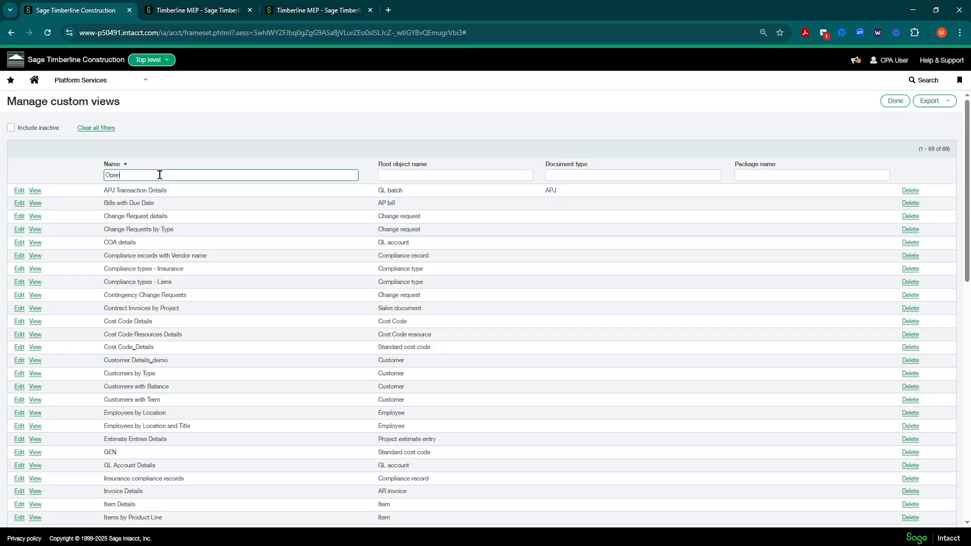
type("Open")
key("Return")
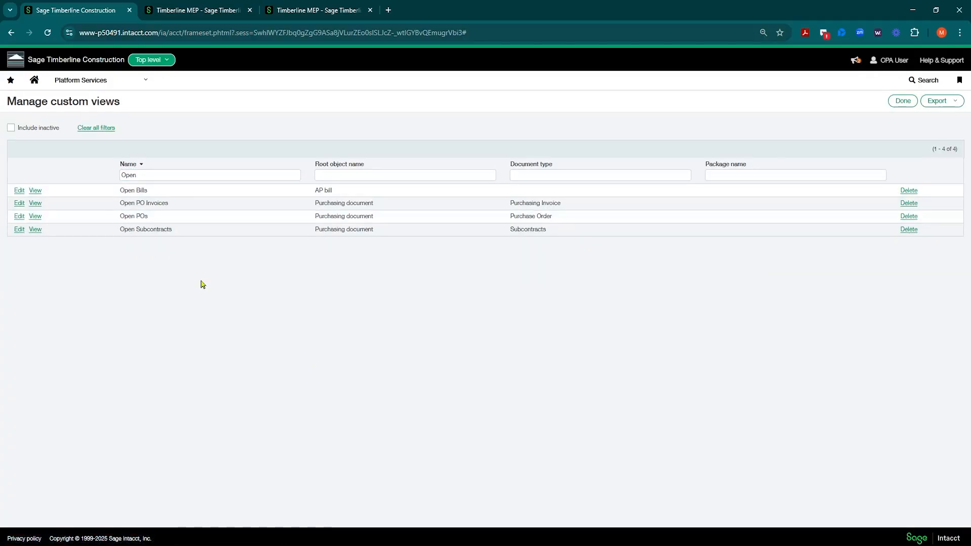
Open the Accounts Payable Vendors list and switch it to the enhanced list
left_click(144, 81)
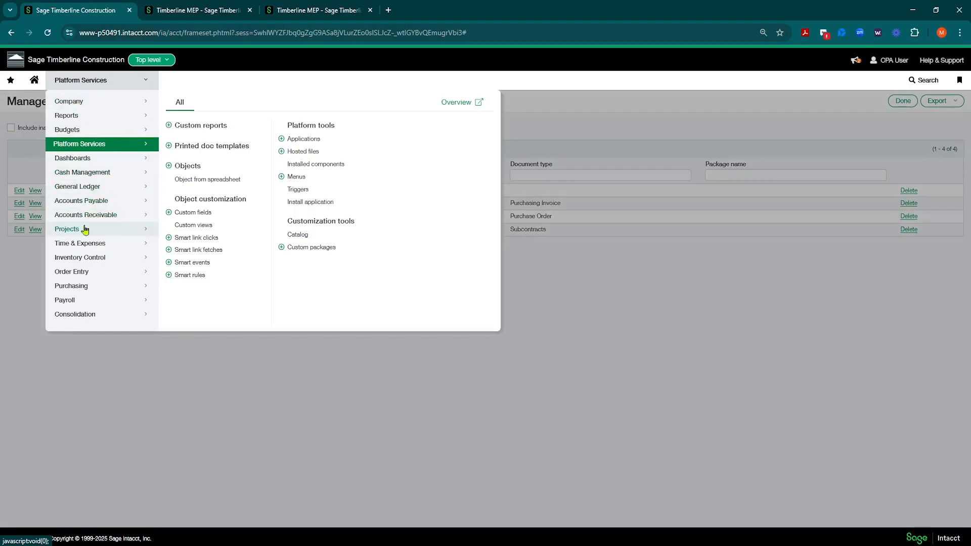
left_click(77, 202)
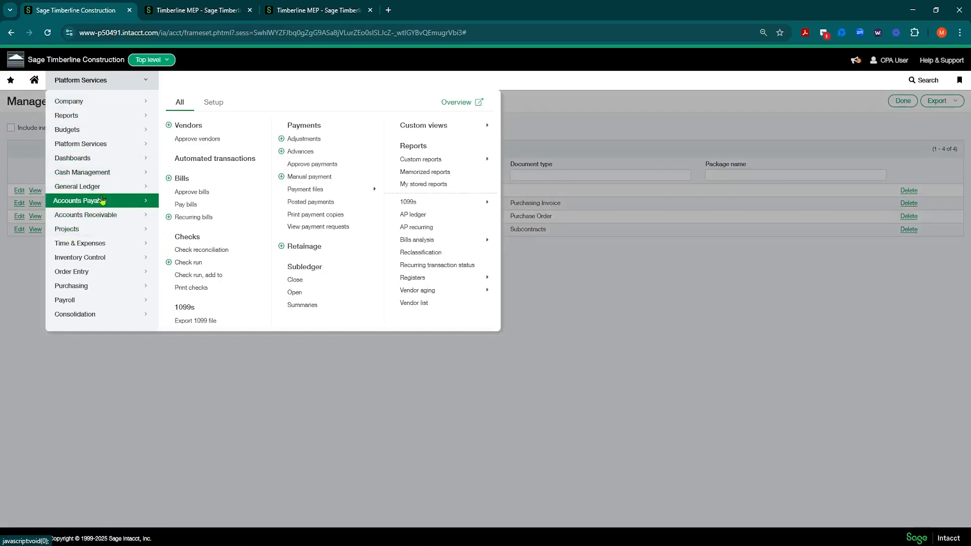
left_click(190, 130)
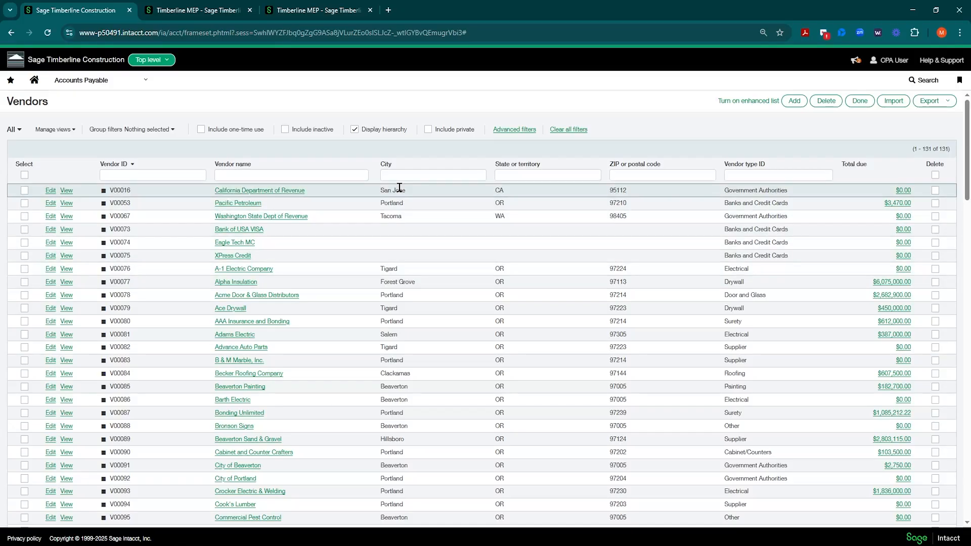
left_click(753, 105)
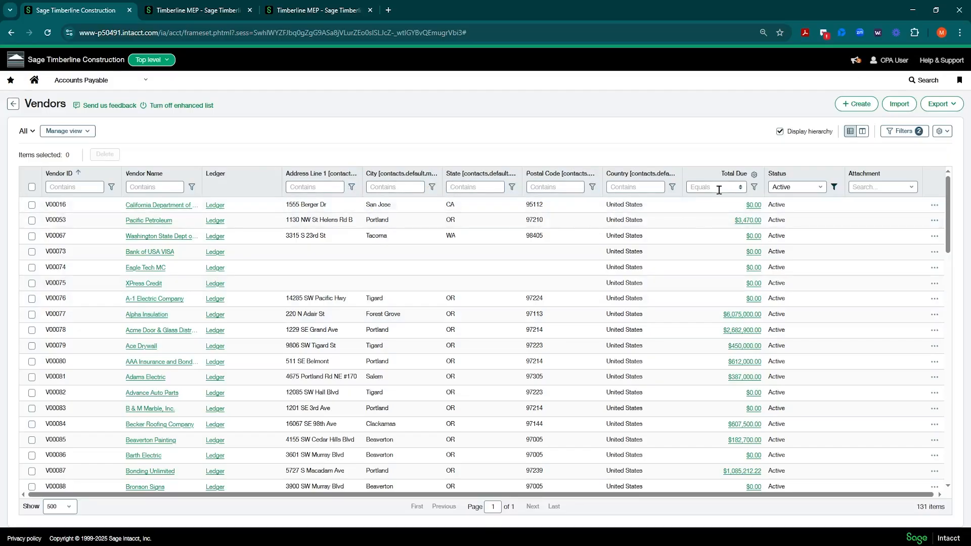
Move the Total Due column directly after Vendor Name and filter the vendor names by Electric
left_click_drag(713, 178, 251, 186)
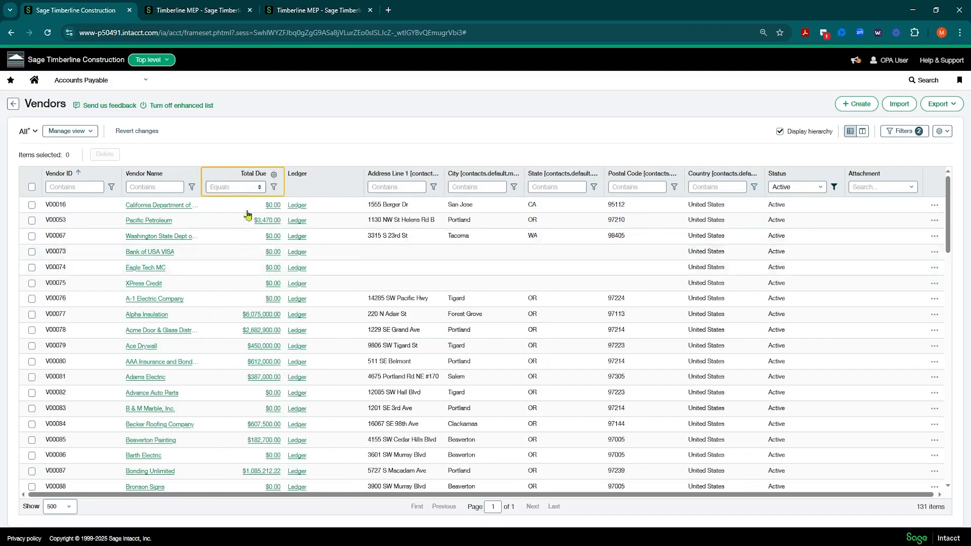
left_click(161, 187)
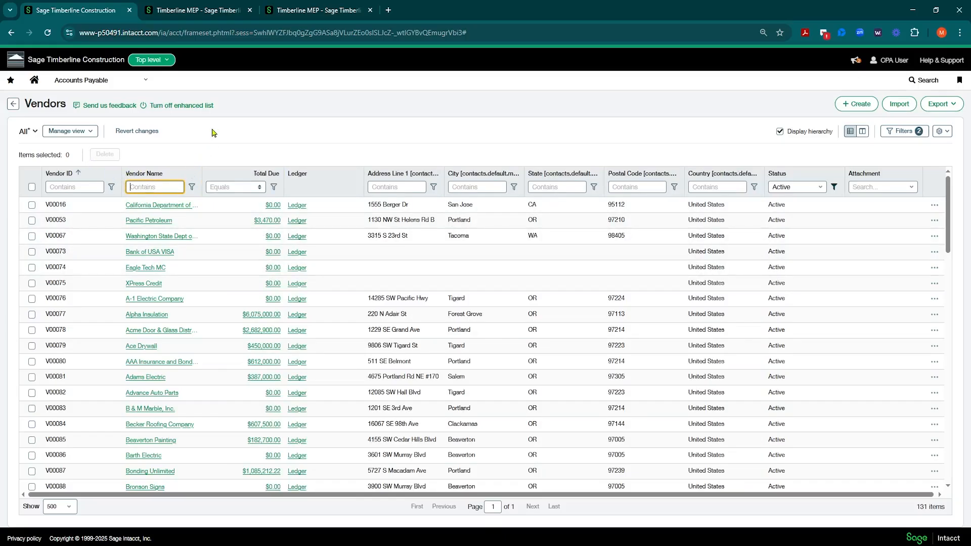
type("Electric")
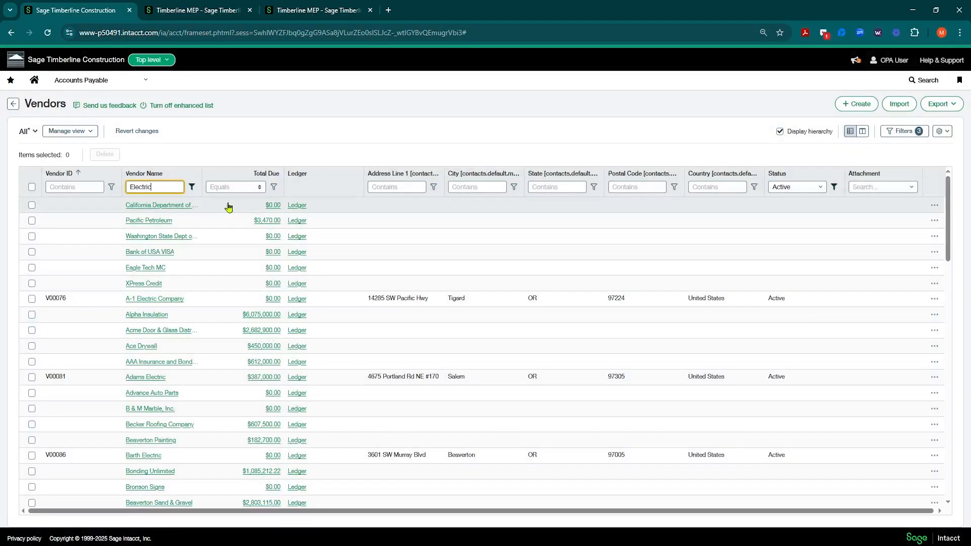
Review the filter conditions and the sorting, freezing and text wrapping options of the Vendor Name column
left_click(192, 187)
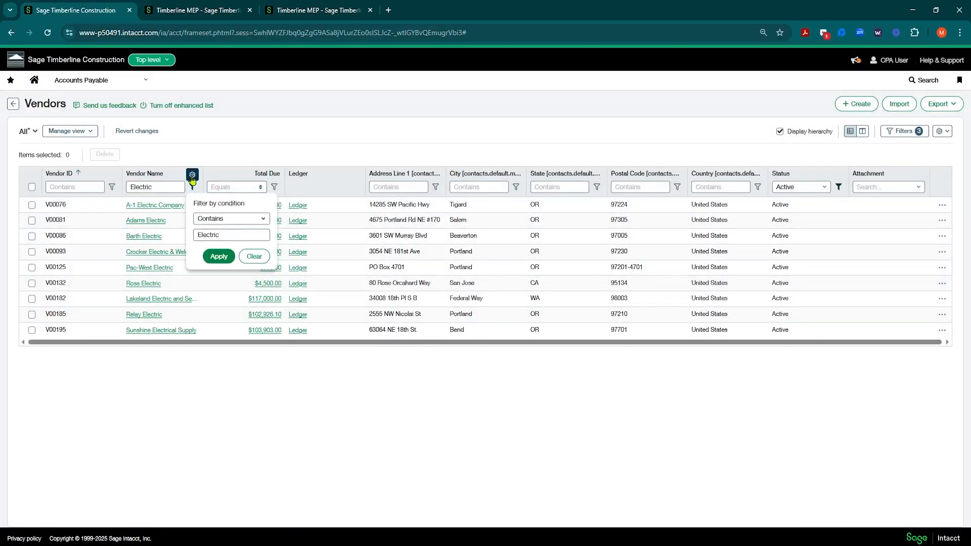
left_click(192, 176)
left_click(193, 176)
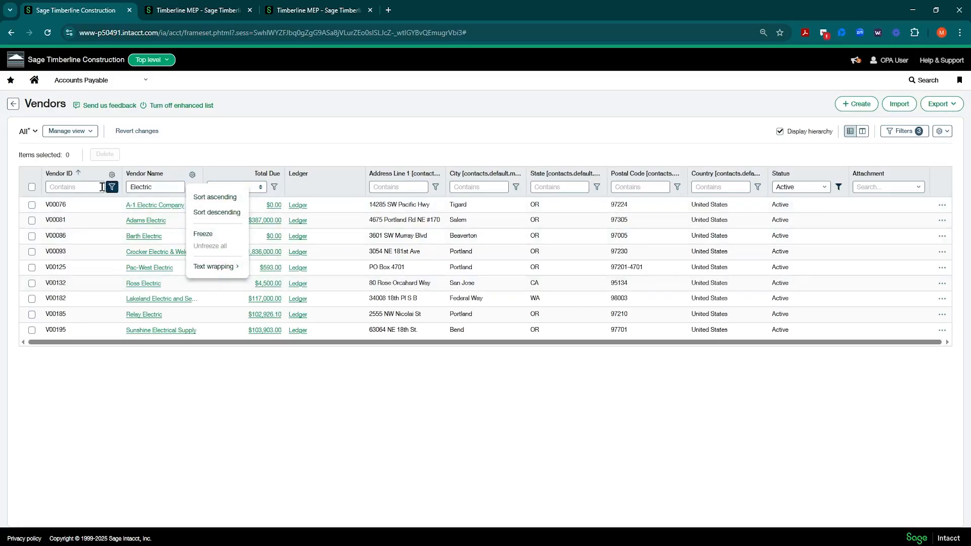
left_click(693, 138)
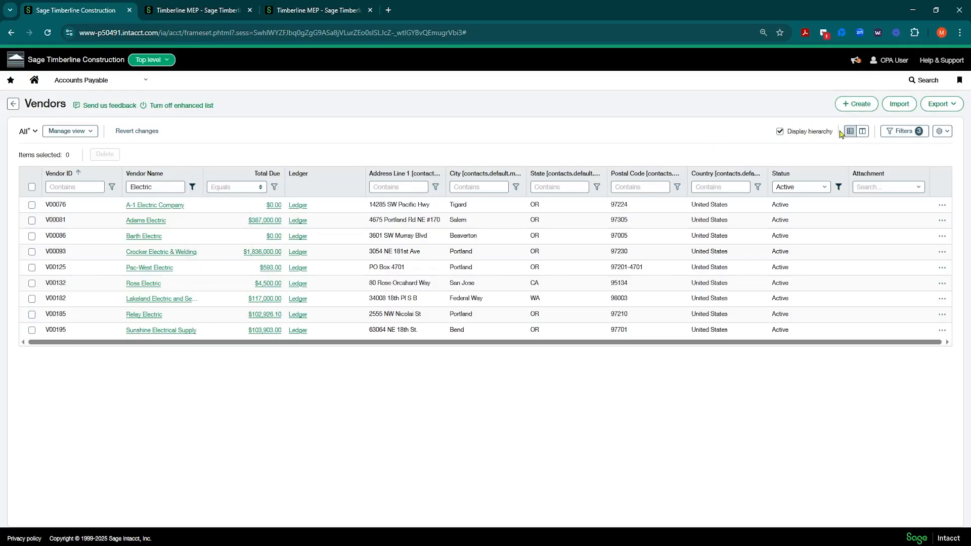
Review the system and user views of the Vendors list and the commands for managing views
left_click(35, 133)
left_click(29, 215)
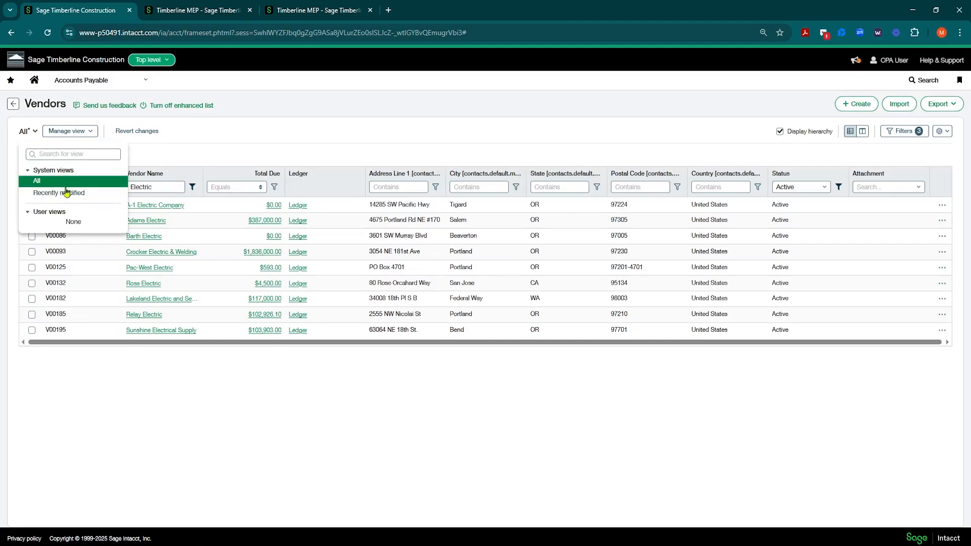
left_click(70, 131)
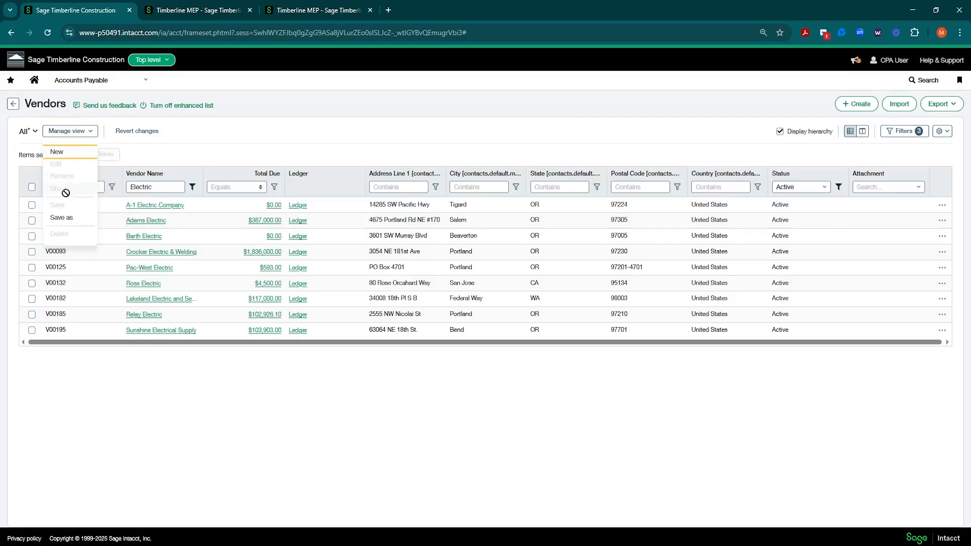
Add the default contact's Fax Number column to the Vendors list and apply the column configuration
left_click(942, 131)
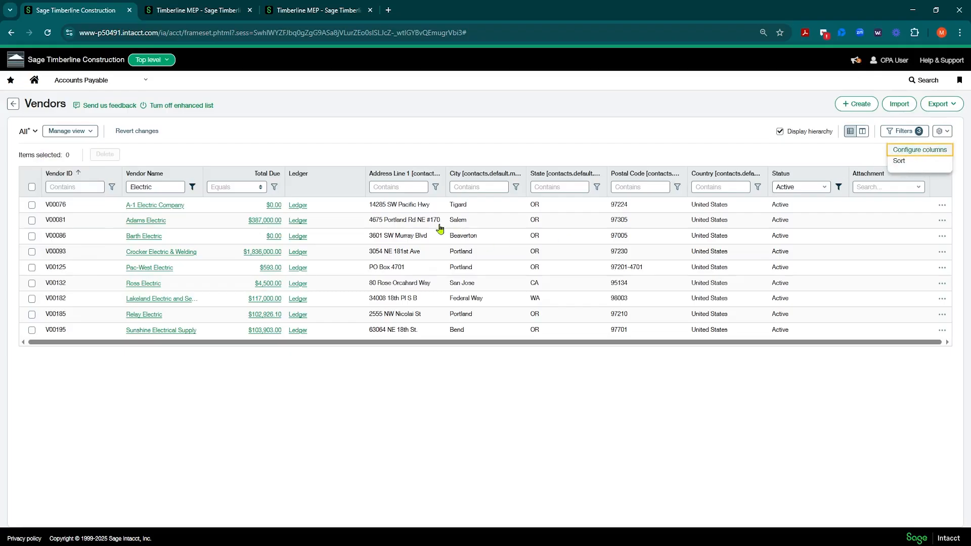
key("Return")
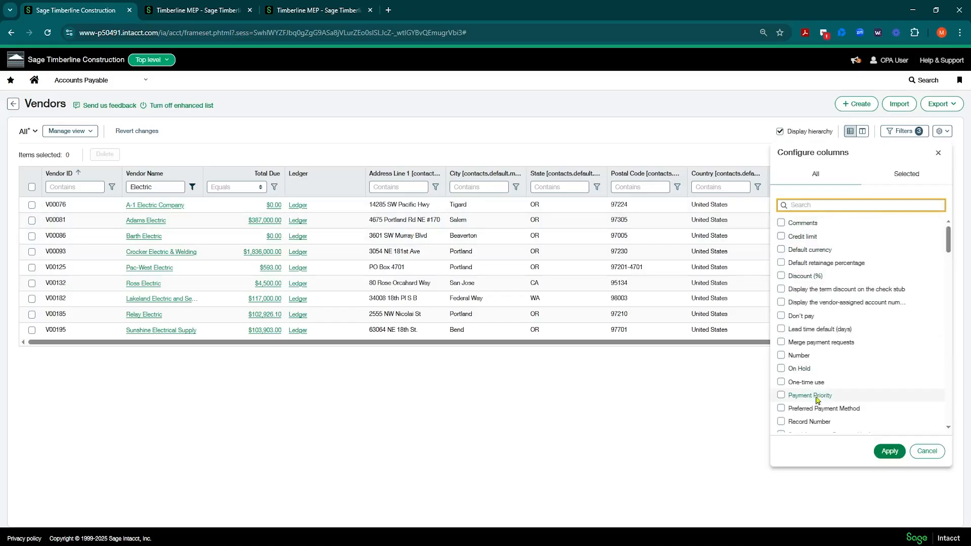
scroll(815, 263, "down", 2)
scroll(823, 276, "down", 5)
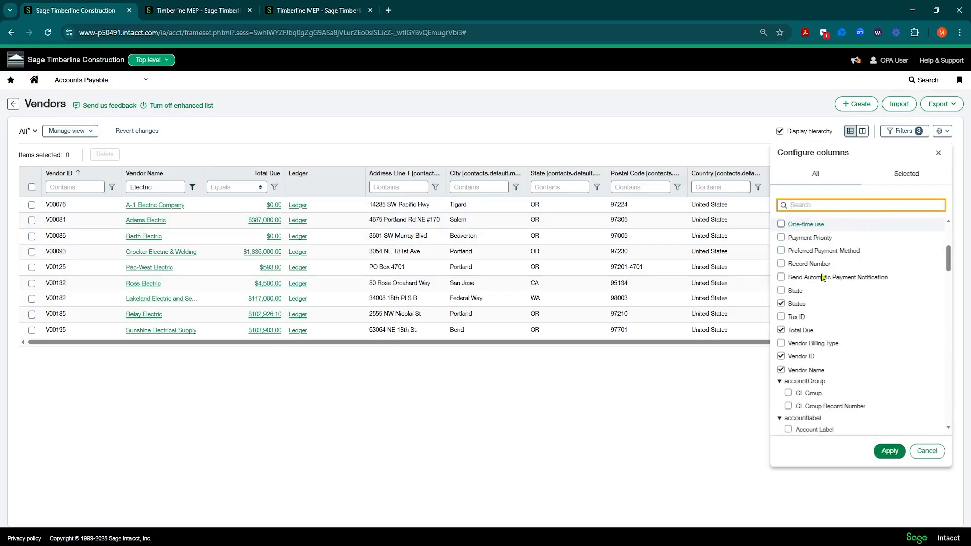
scroll(800, 321, "down", 1)
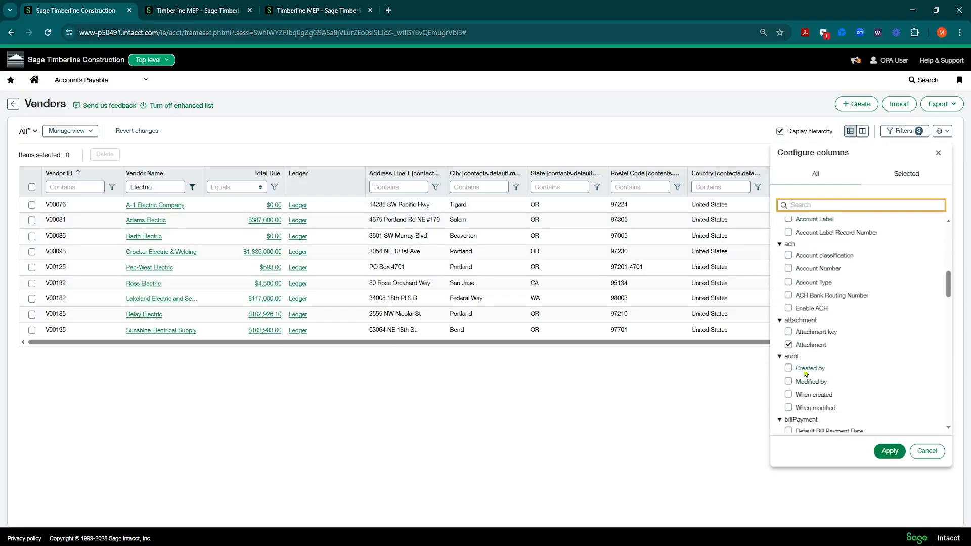
scroll(792, 294, "down", 5)
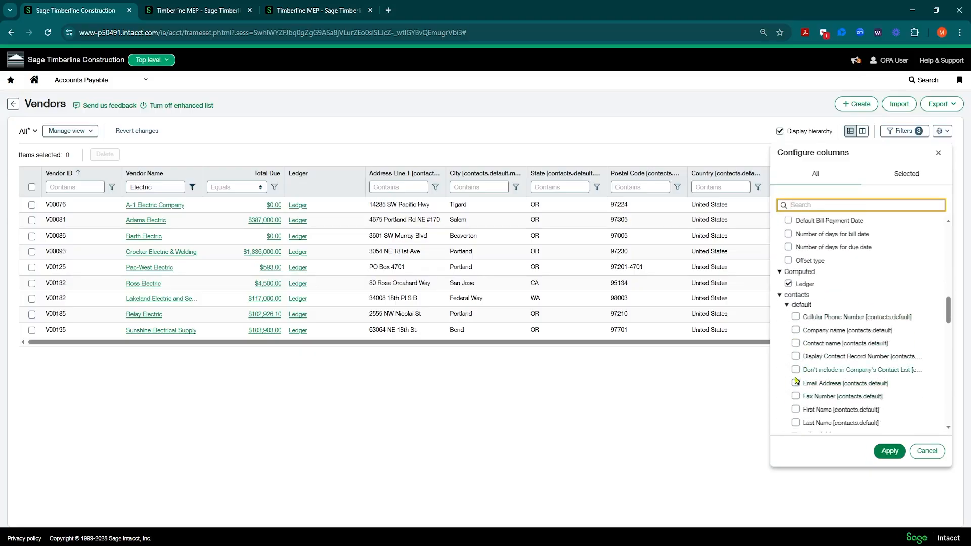
scroll(795, 399, "down", 3)
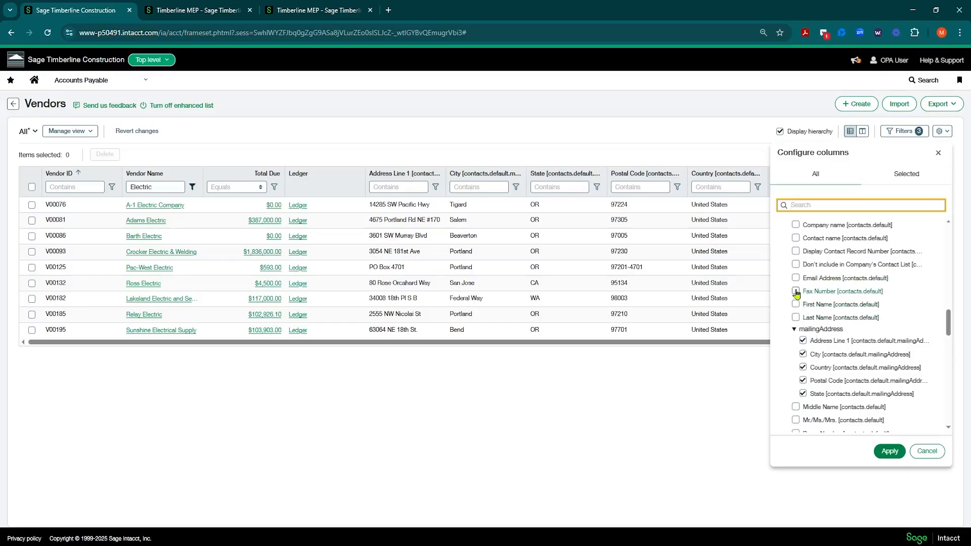
left_click(796, 291)
left_click(890, 451)
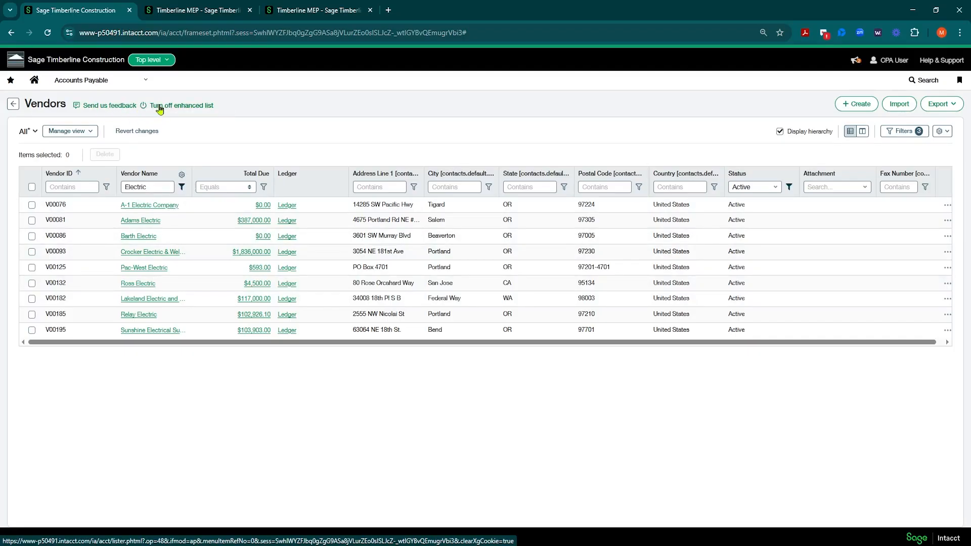
Open the Bills list in Accounts Payable
left_click(89, 85)
left_click(182, 177)
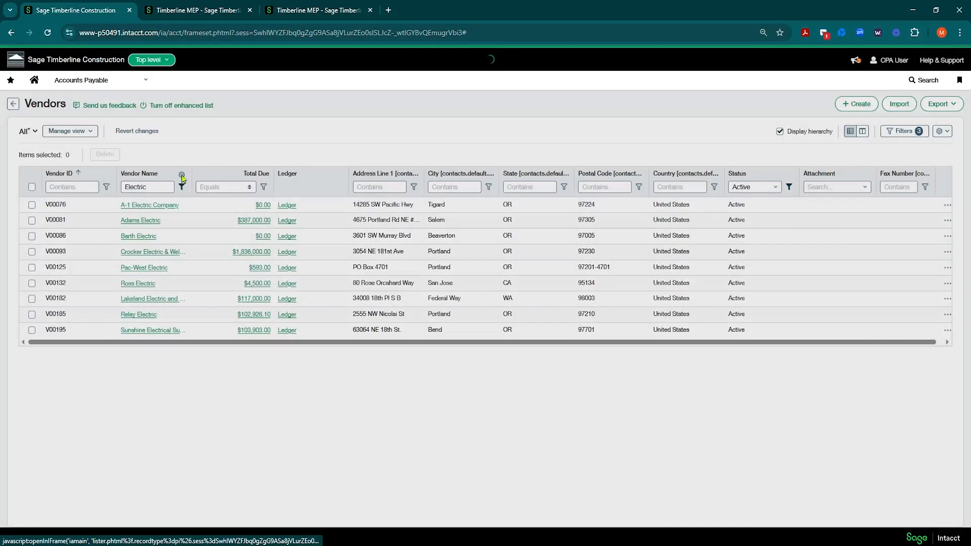